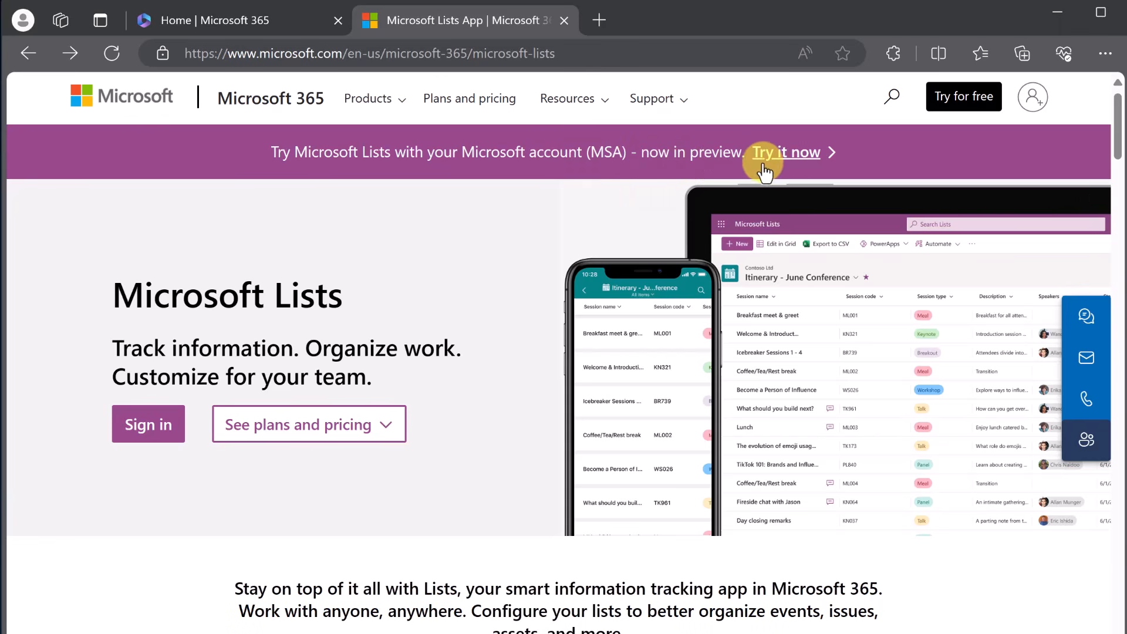
Step: View the Microsoft Lists MSA preview page and look for Lists in the Microsoft 365 app launcher
click(803, 162)
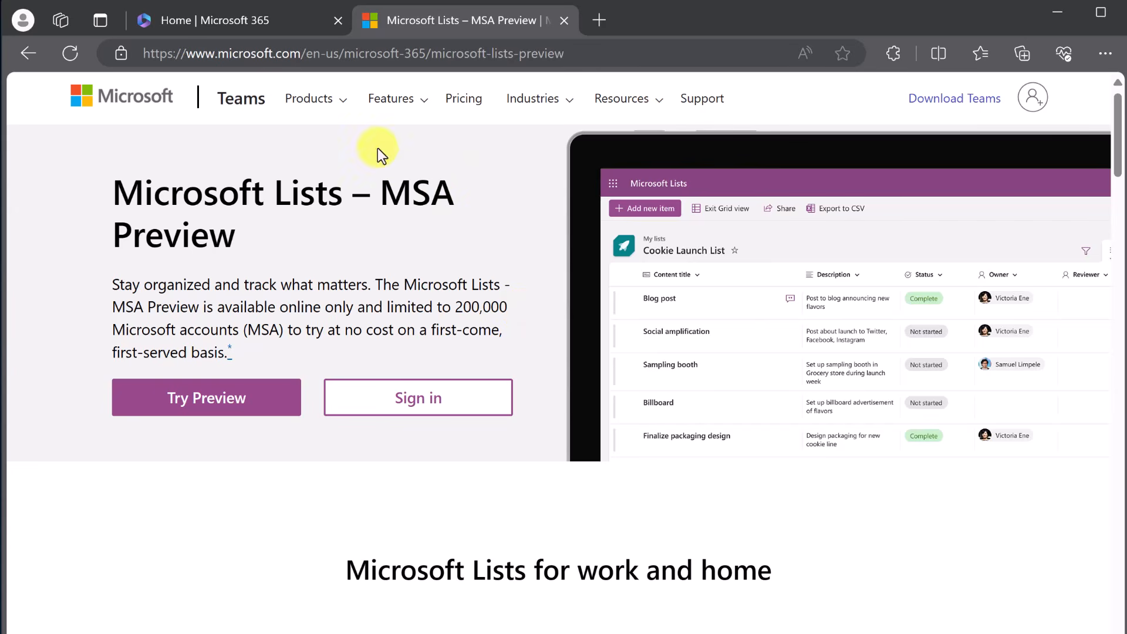
click(250, 26)
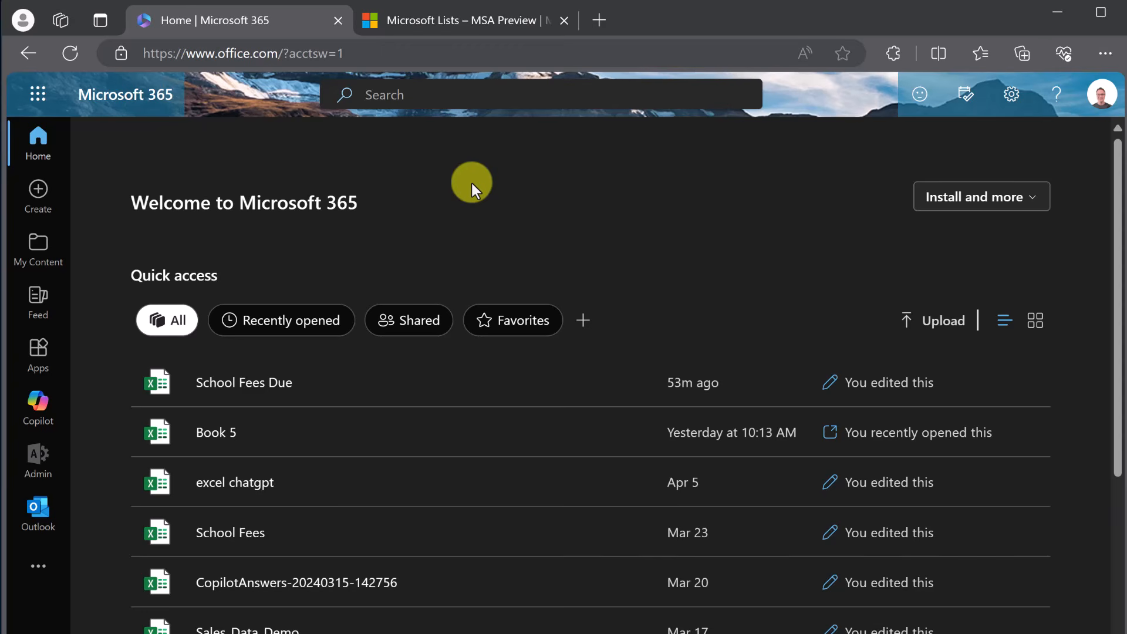
click(38, 100)
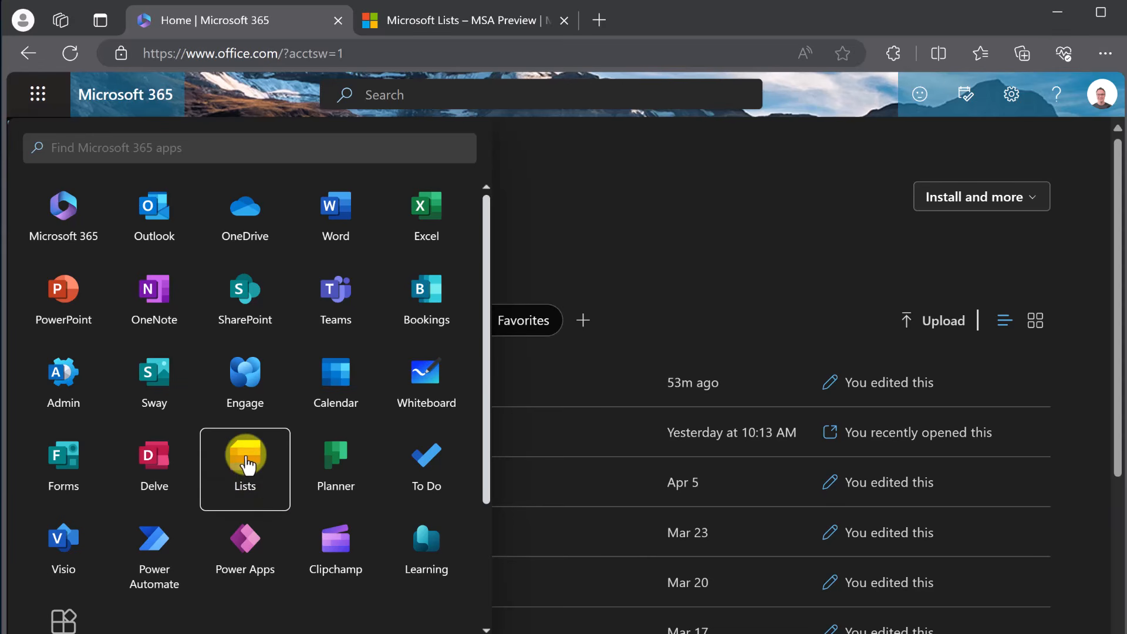
click(573, 214)
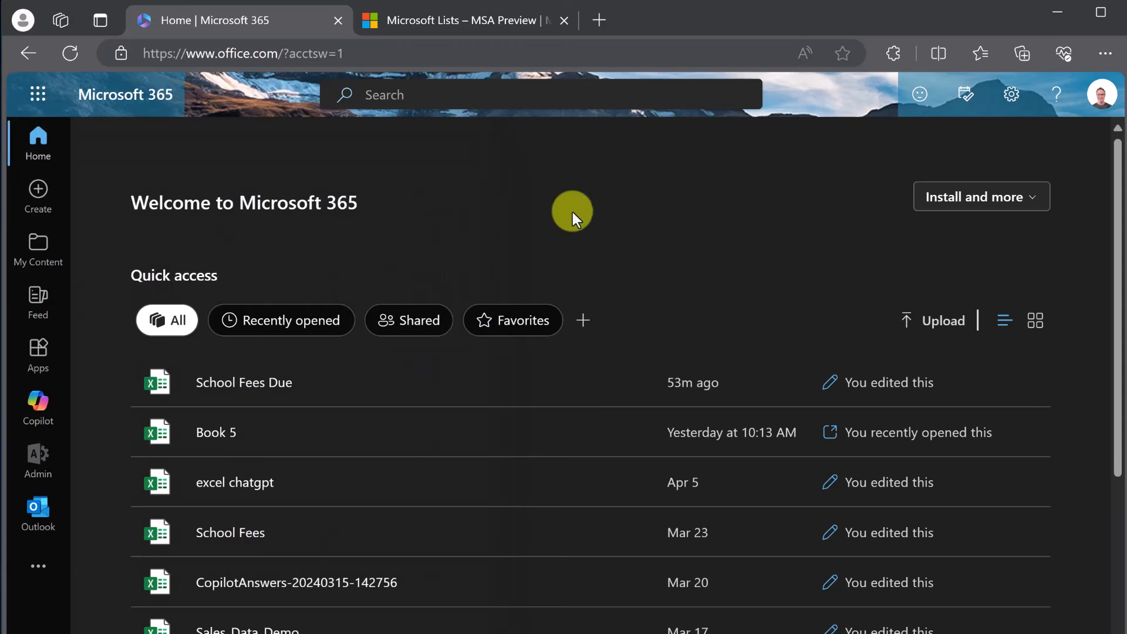
Step: Open the Lists app from the full list of Microsoft 365 apps
click(37, 355)
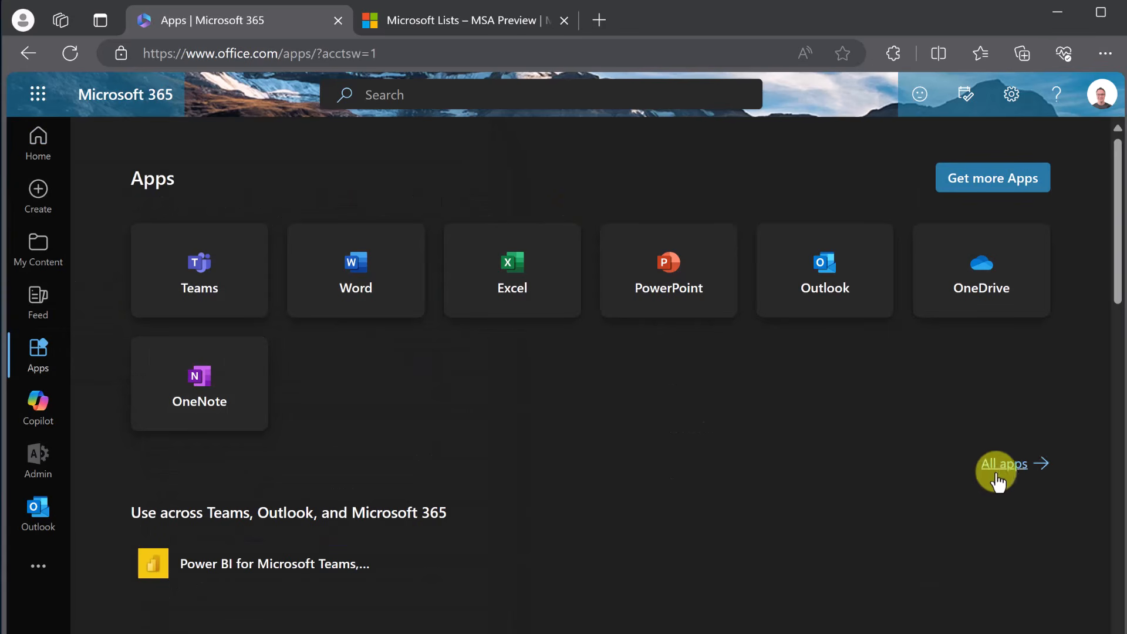
click(995, 470)
scroll(646, 382, down, 3)
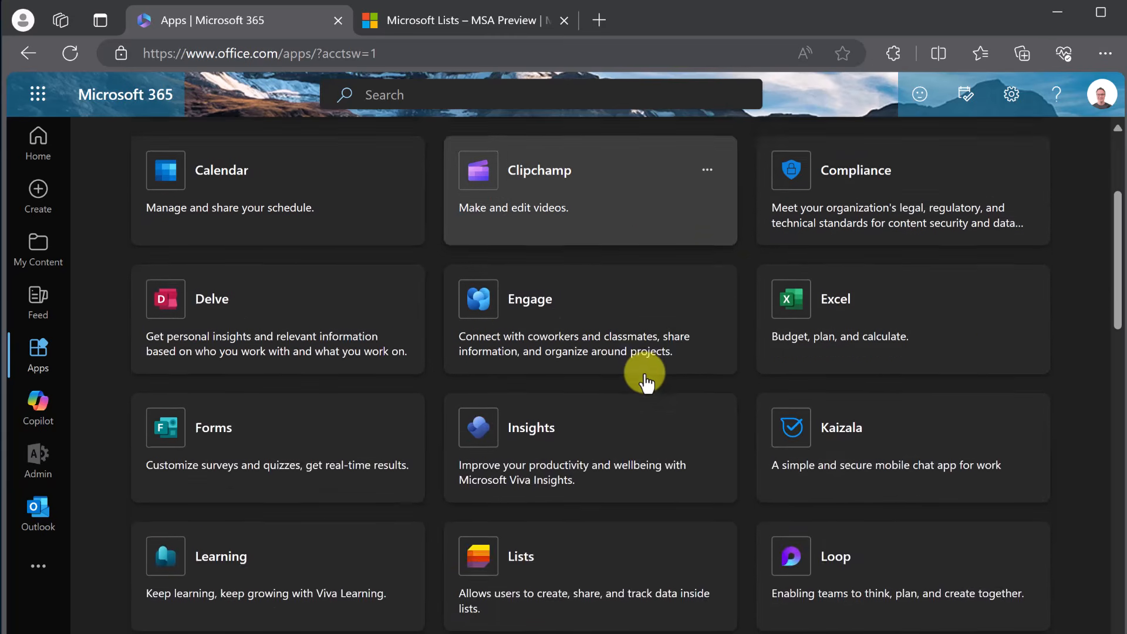
scroll(646, 381, down, 9)
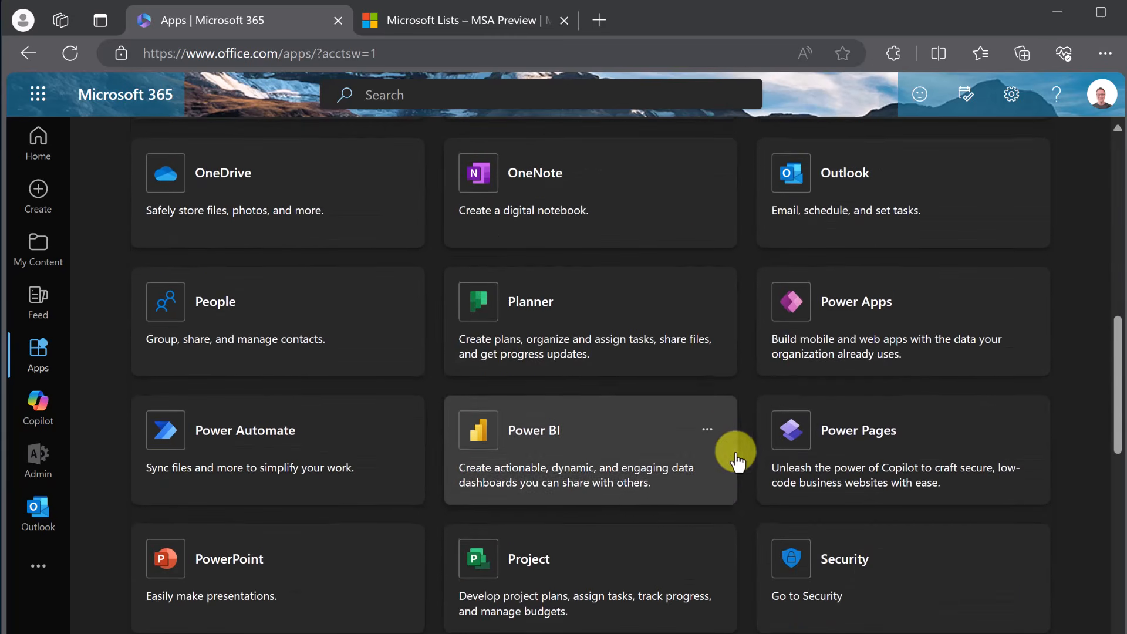
scroll(745, 467, down, 4)
scroll(745, 467, up, 4)
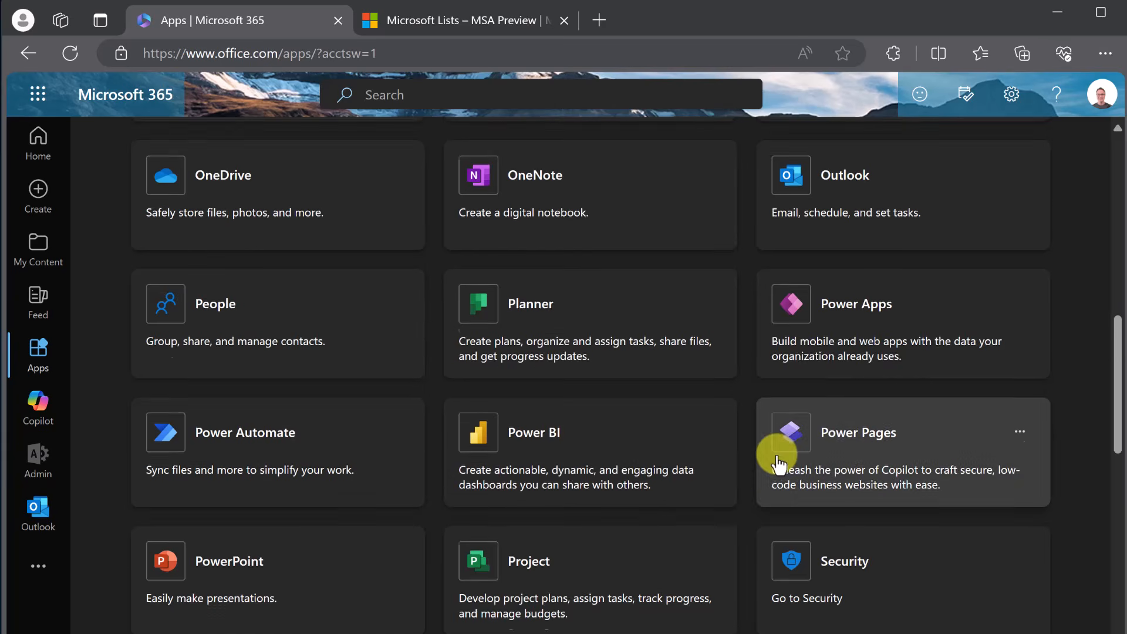
scroll(775, 461, up, 4)
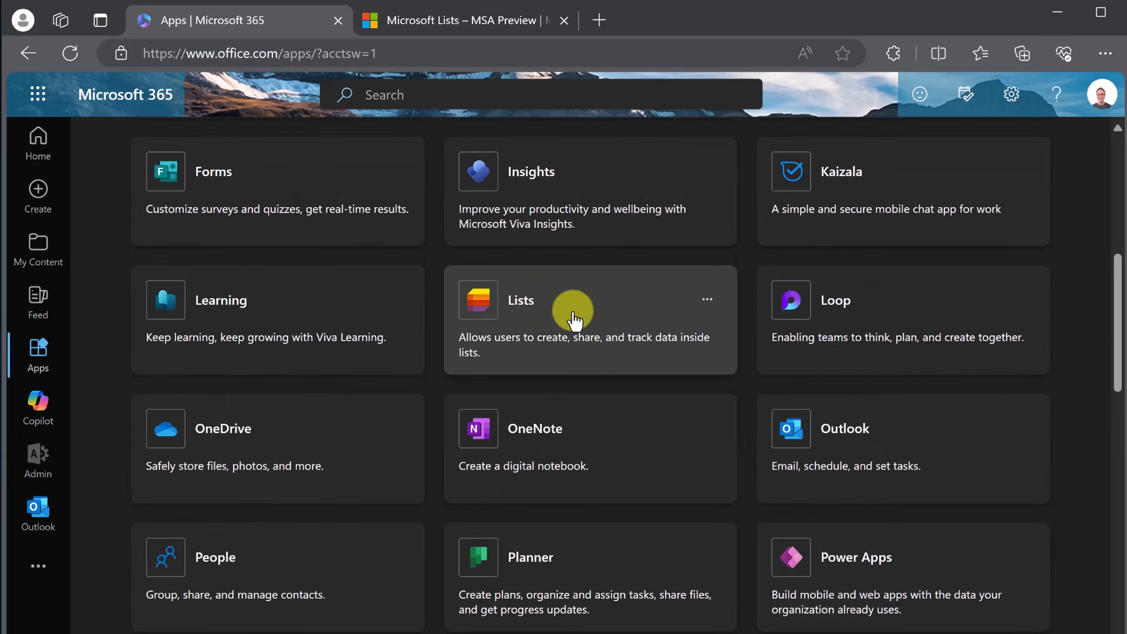
click(572, 313)
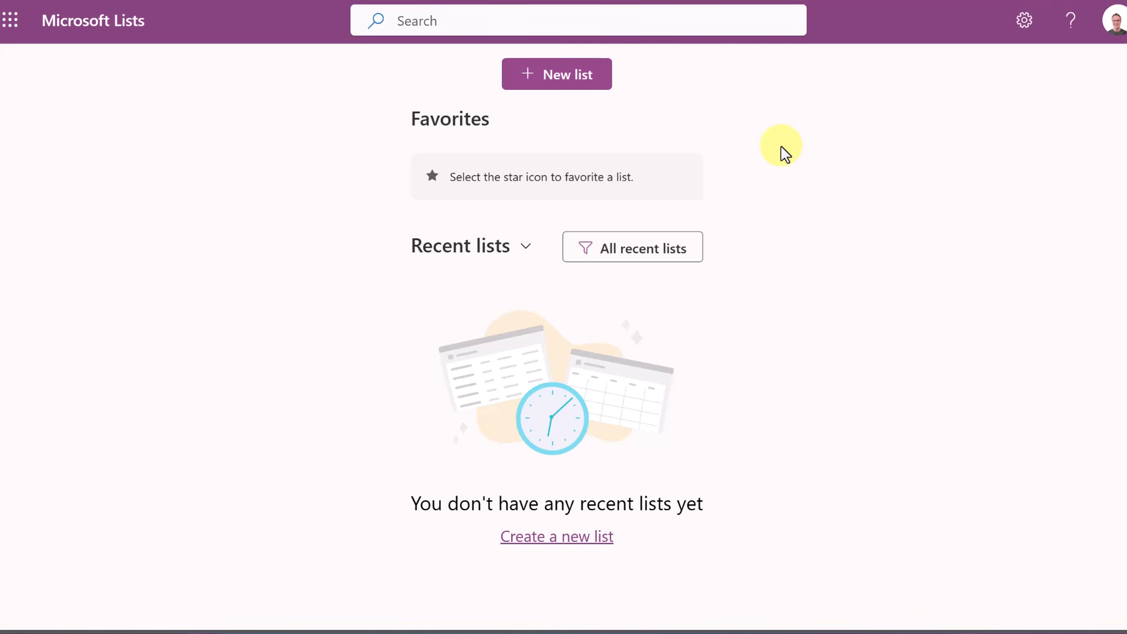
Step: Browse the new-list templates and preview the columns of the Content scheduler template without using it
click(557, 88)
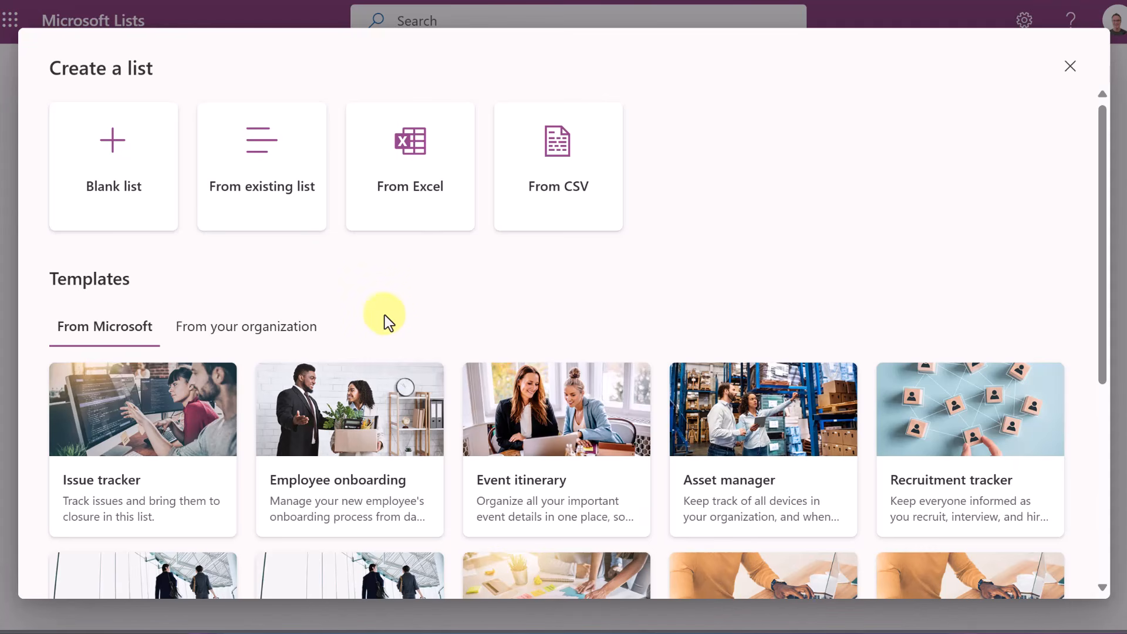
scroll(387, 320, down, 4)
scroll(388, 323, down, 1)
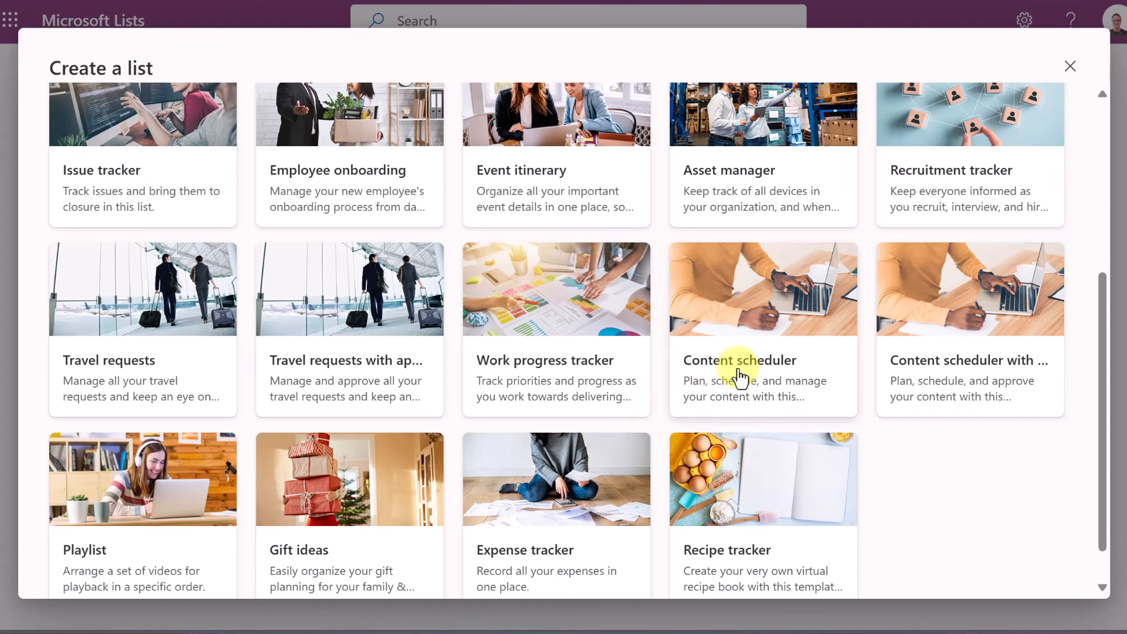
click(767, 322)
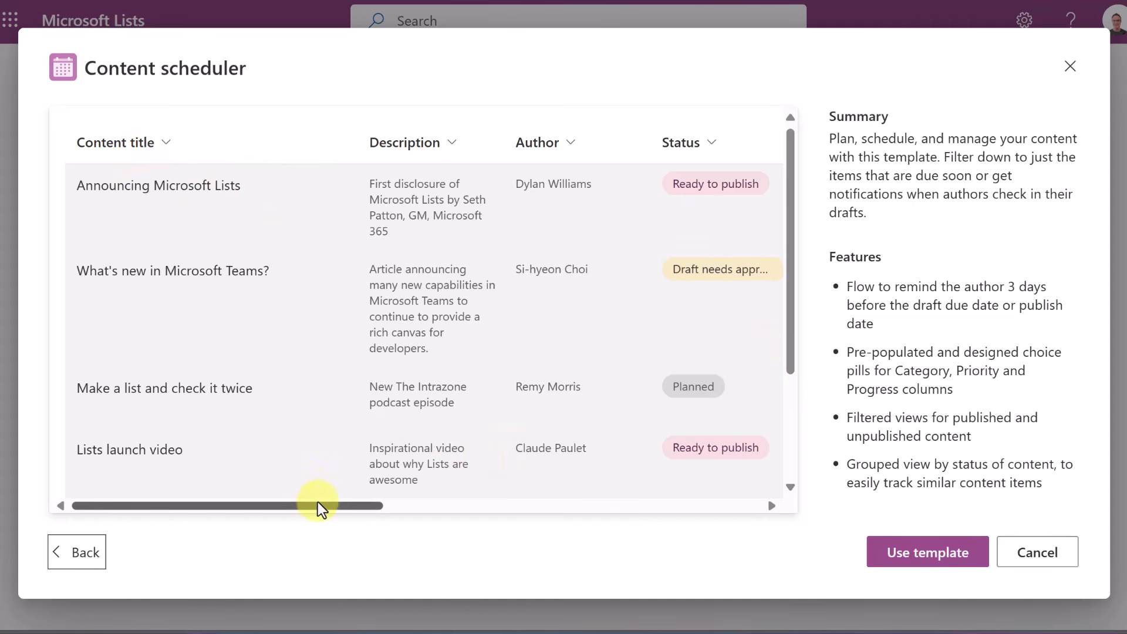
drag(323, 506, 523, 520)
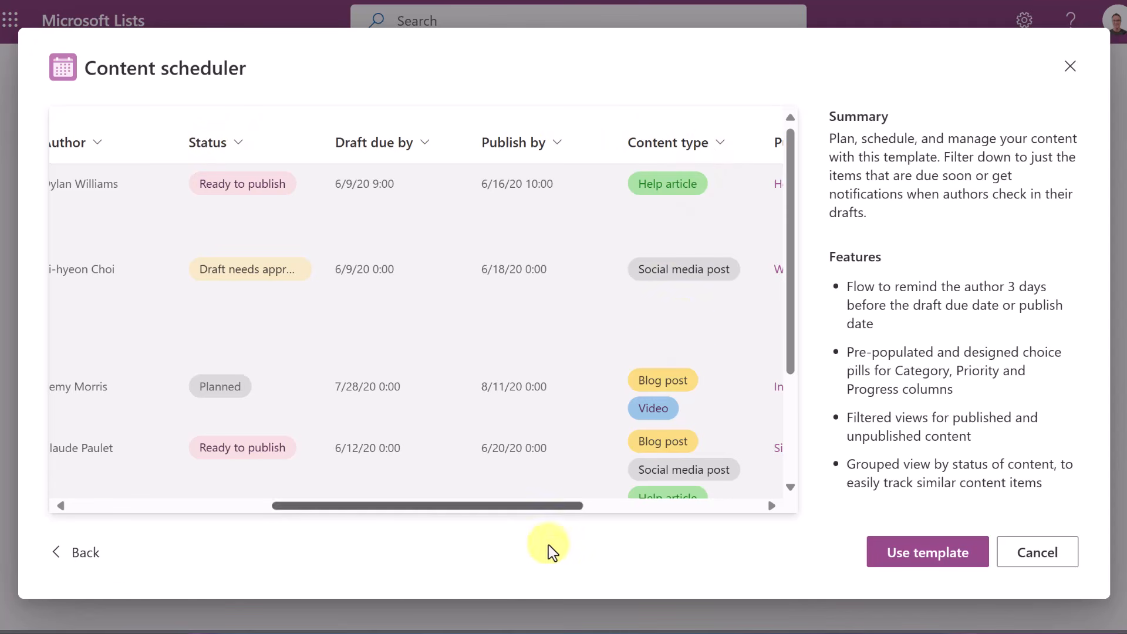
drag(554, 507, 683, 518)
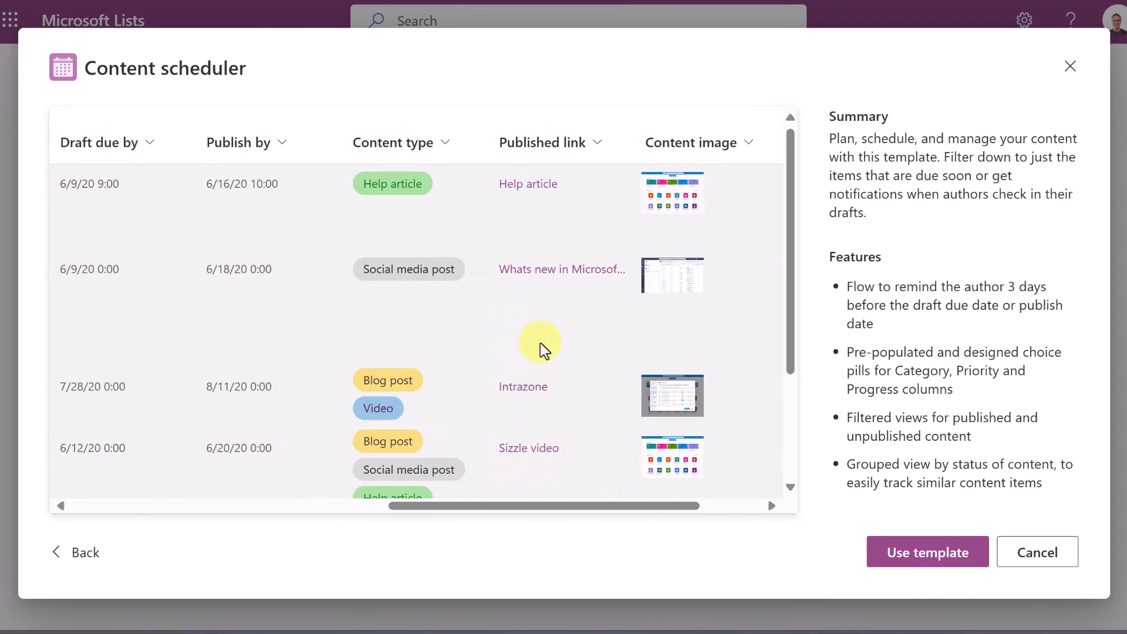
drag(546, 512, 352, 498)
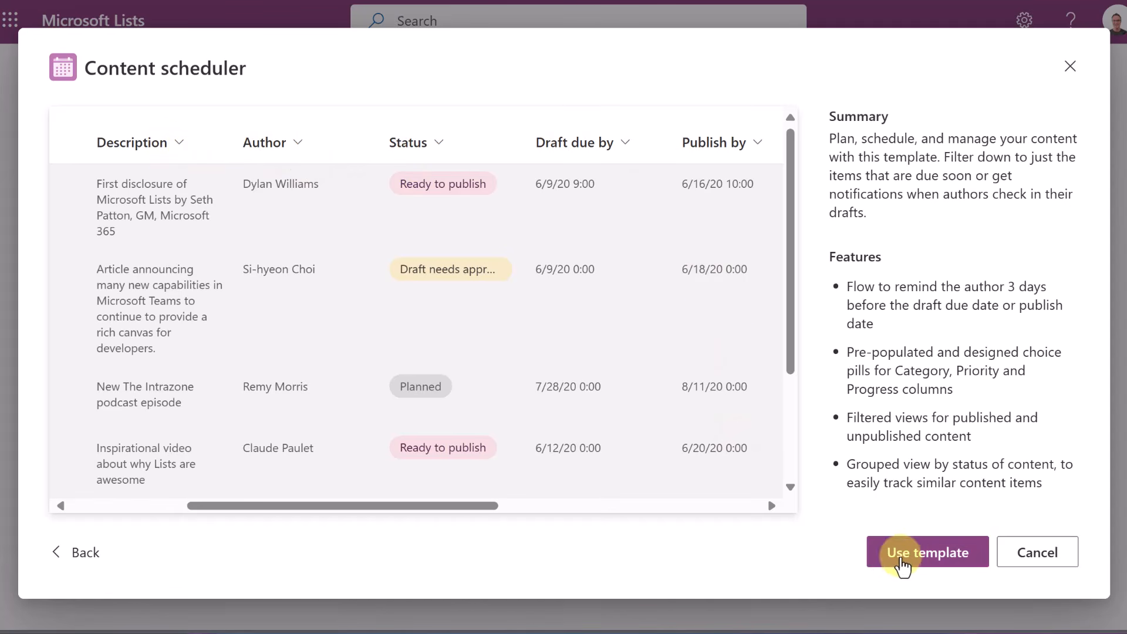
click(1050, 561)
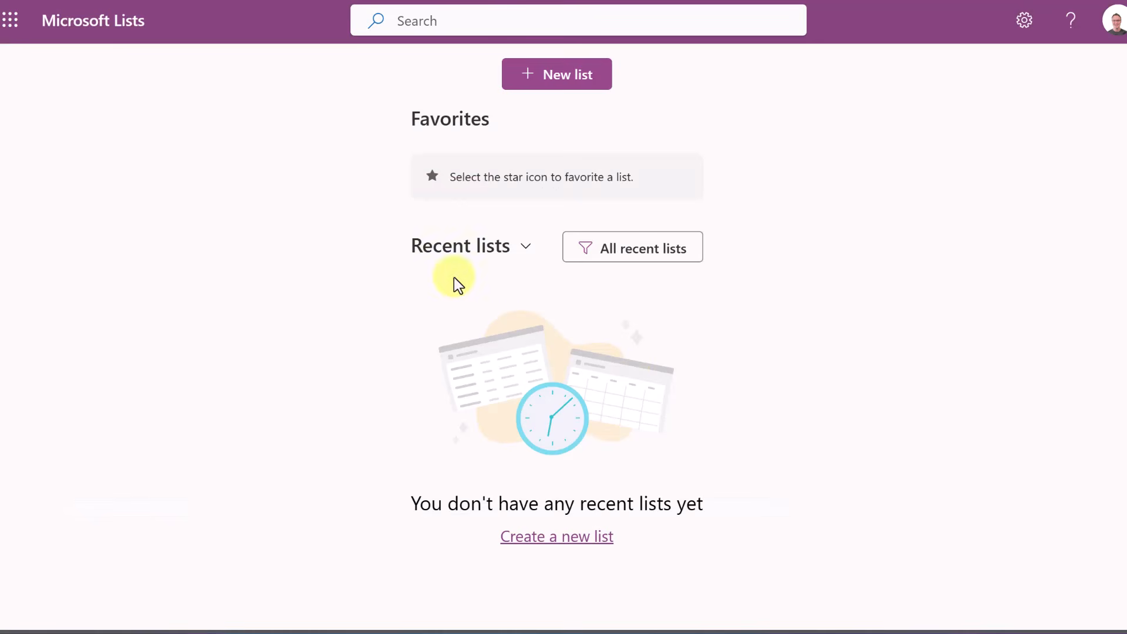
Step: Start a blank list named "Office Movie Night Planner" with the description "Plan and organize a movie night for your office or team"
click(570, 78)
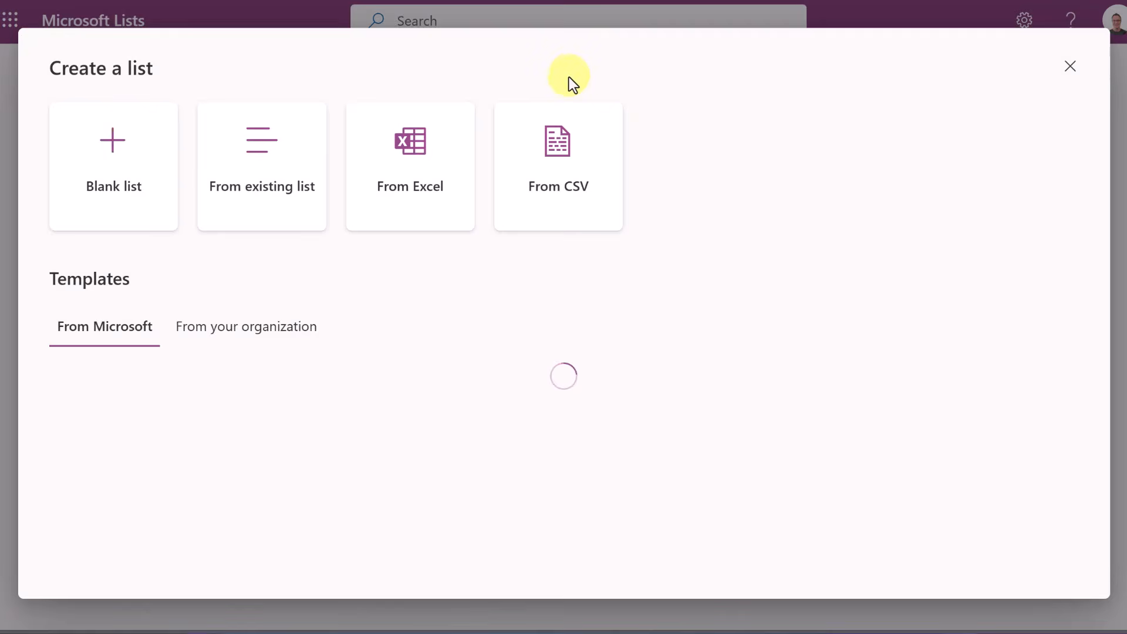
click(110, 164)
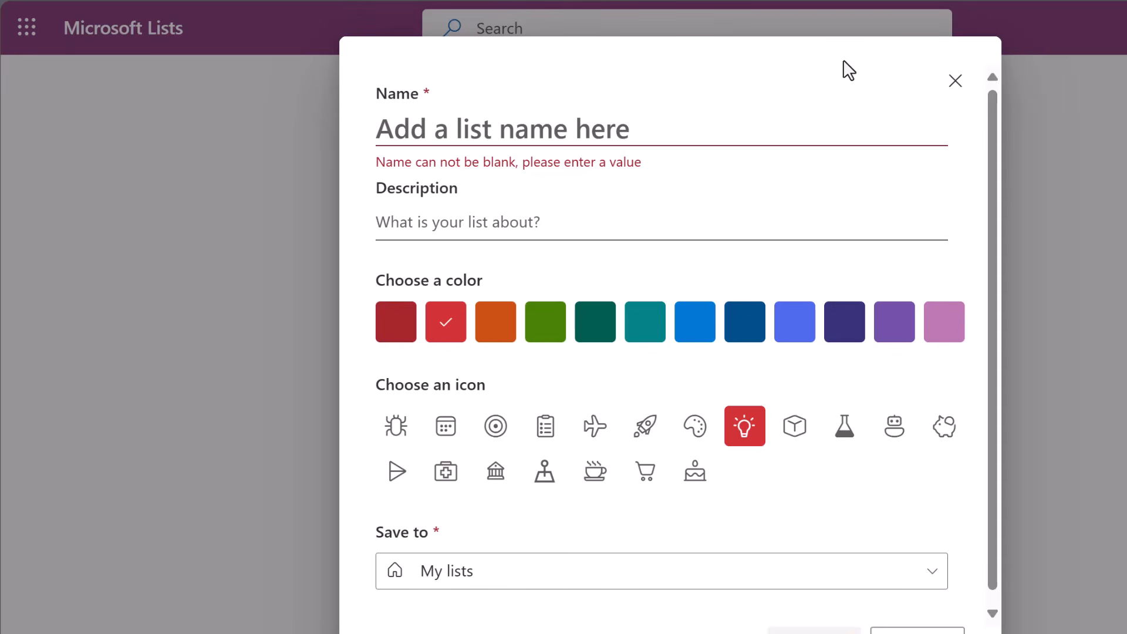
click(577, 129)
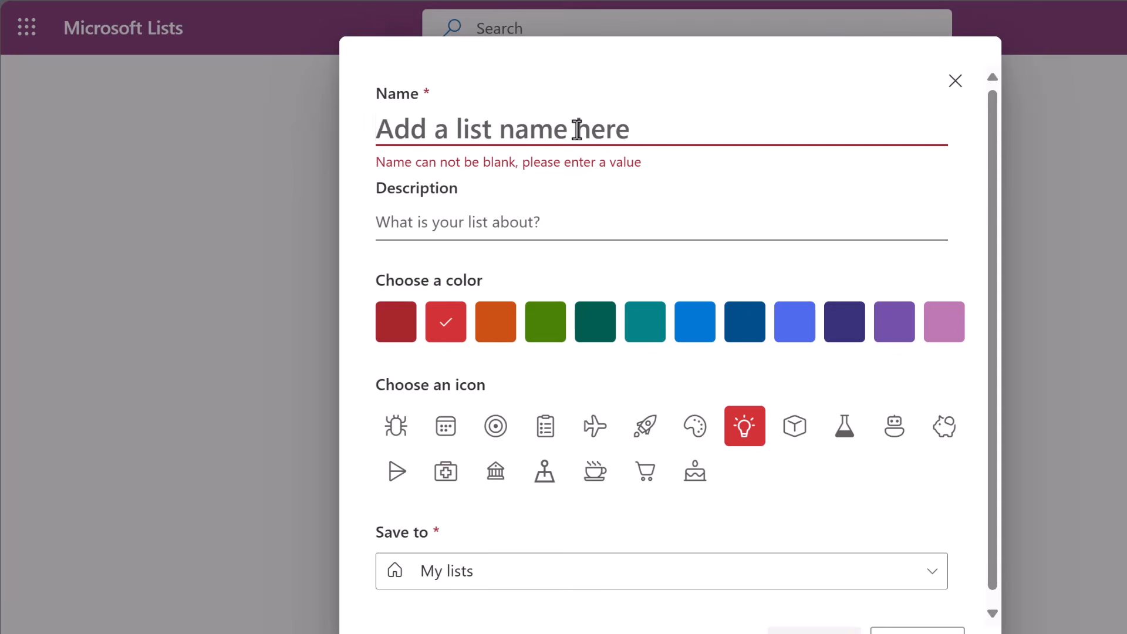
text(Office Movie Night Planner)
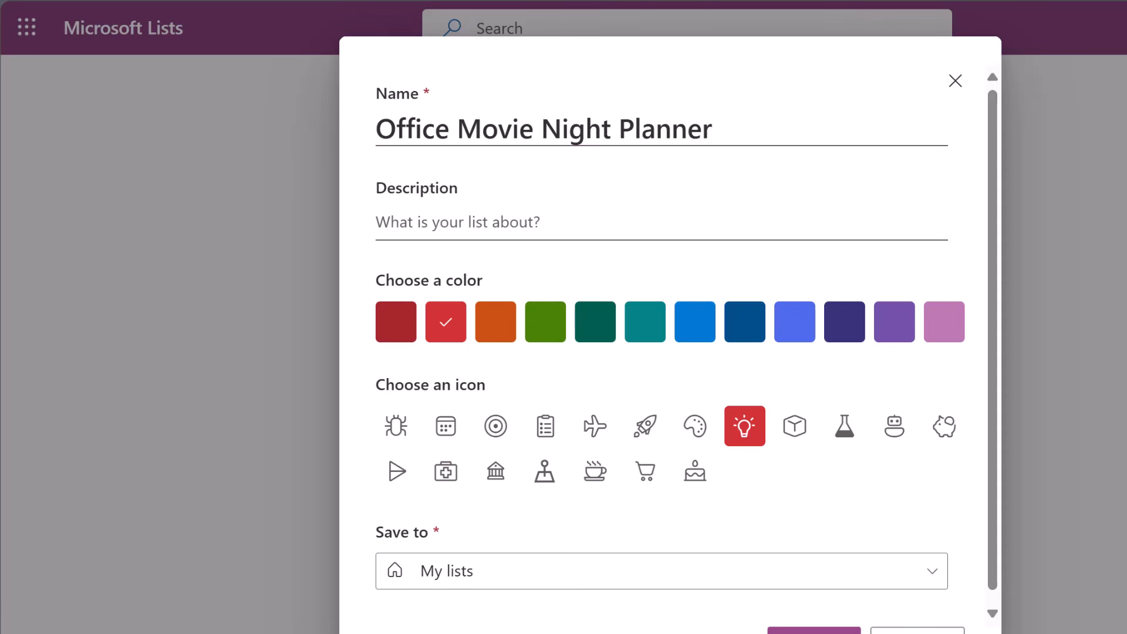
click(461, 222)
text(plan and organize a movie night for your office or team)
click(384, 169)
key(BackSpace)
text(P)
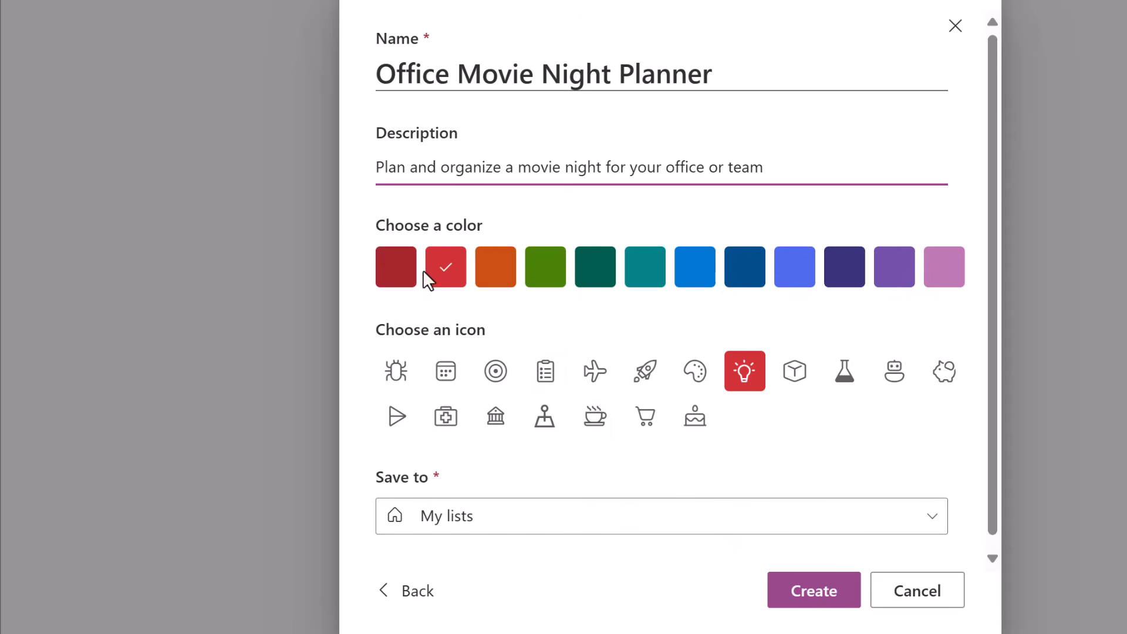
Step: Give the new list the green color and bug icon, and create it in My lists
click(538, 283)
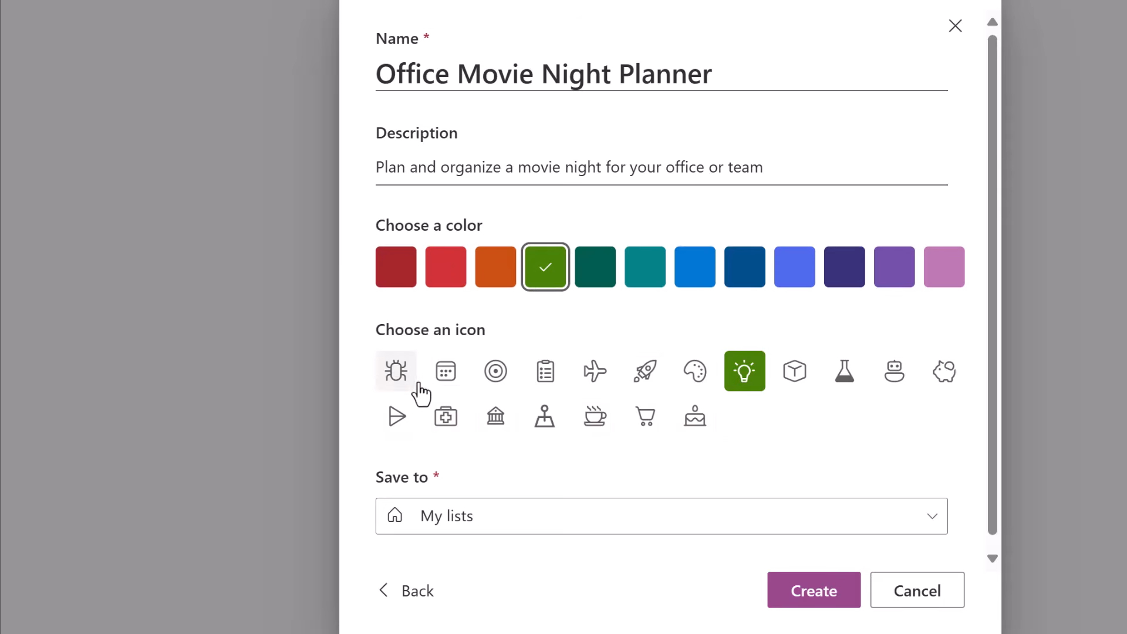
click(394, 382)
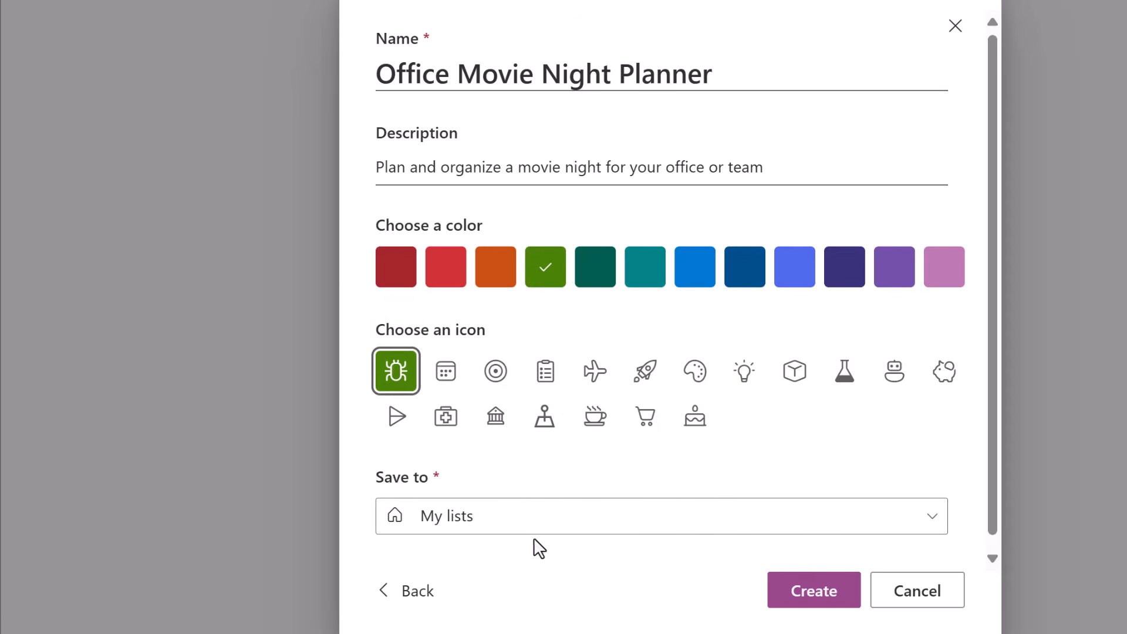
click(587, 533)
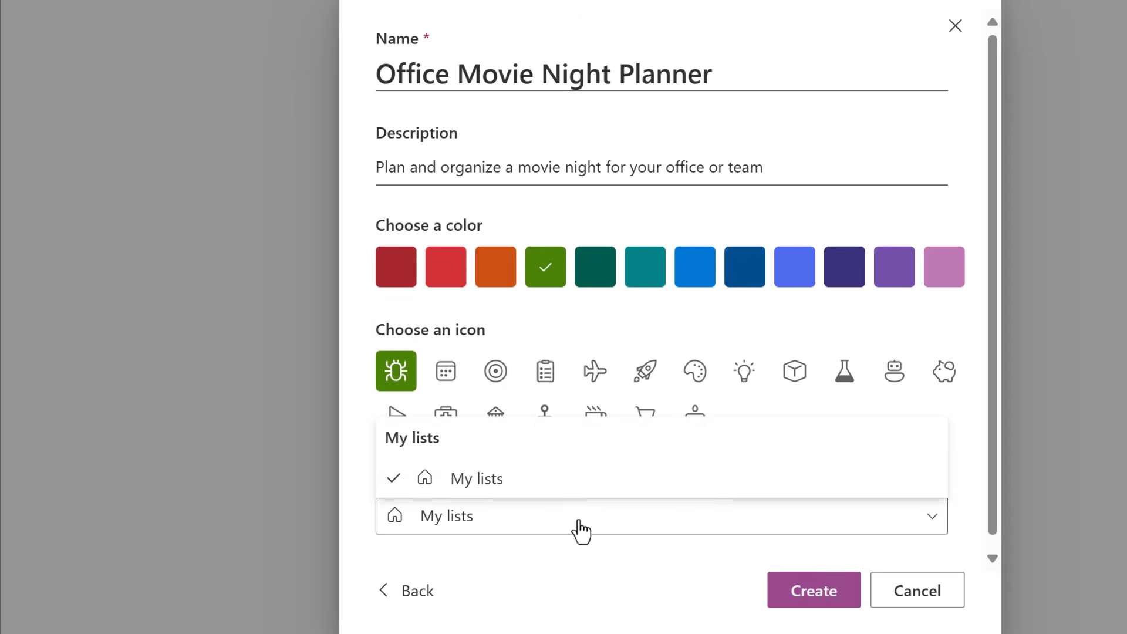
click(480, 491)
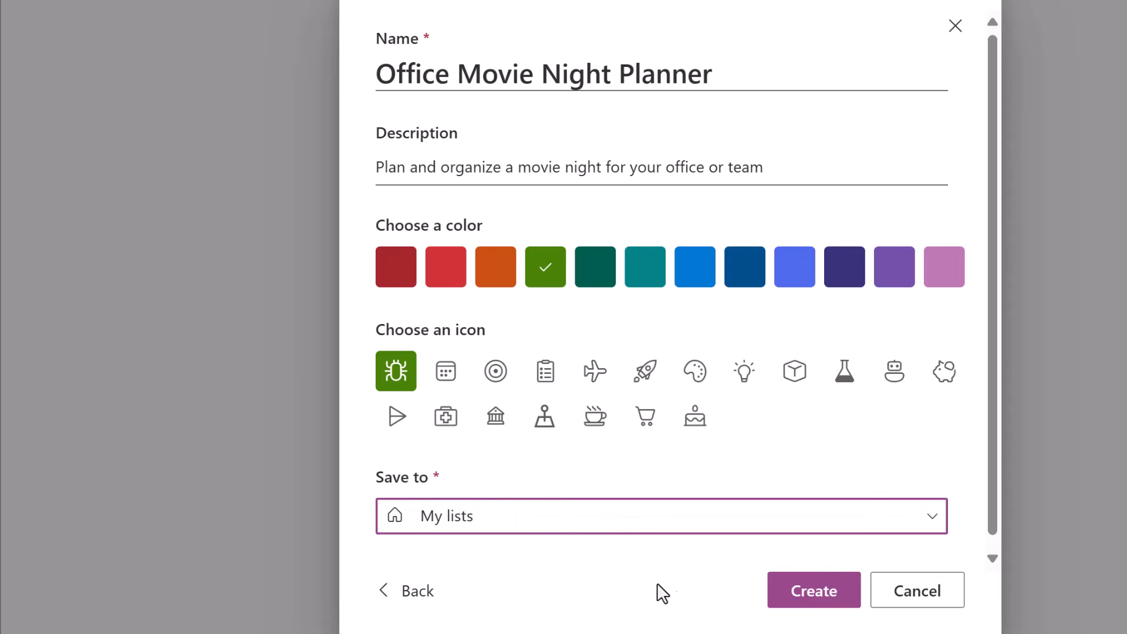
click(821, 598)
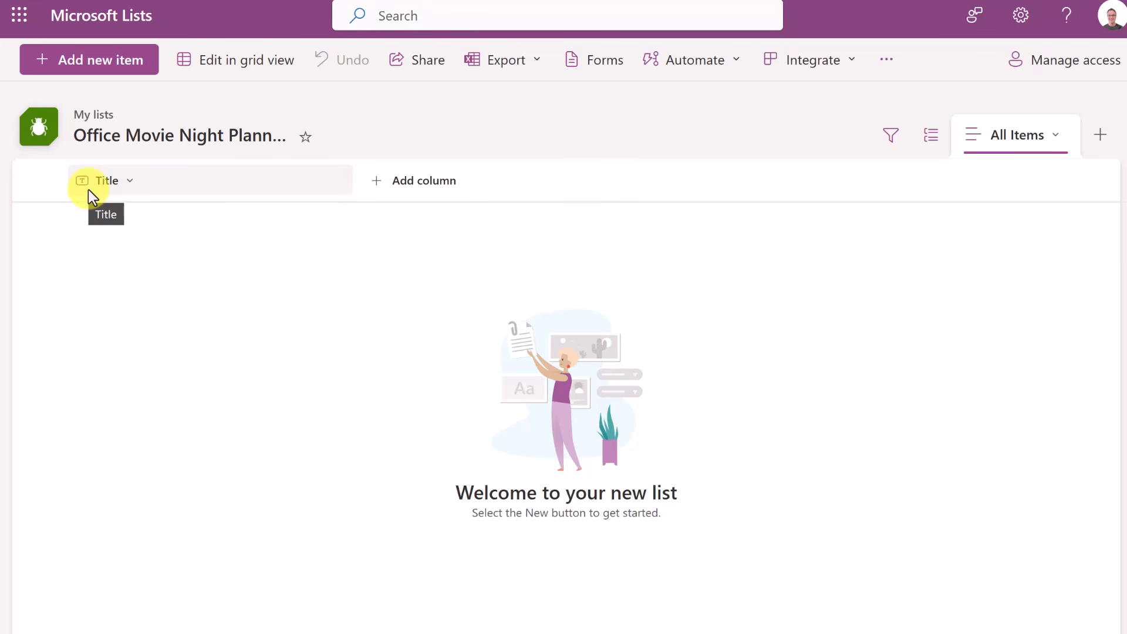
Step: Rename the Title column to Movie
click(130, 183)
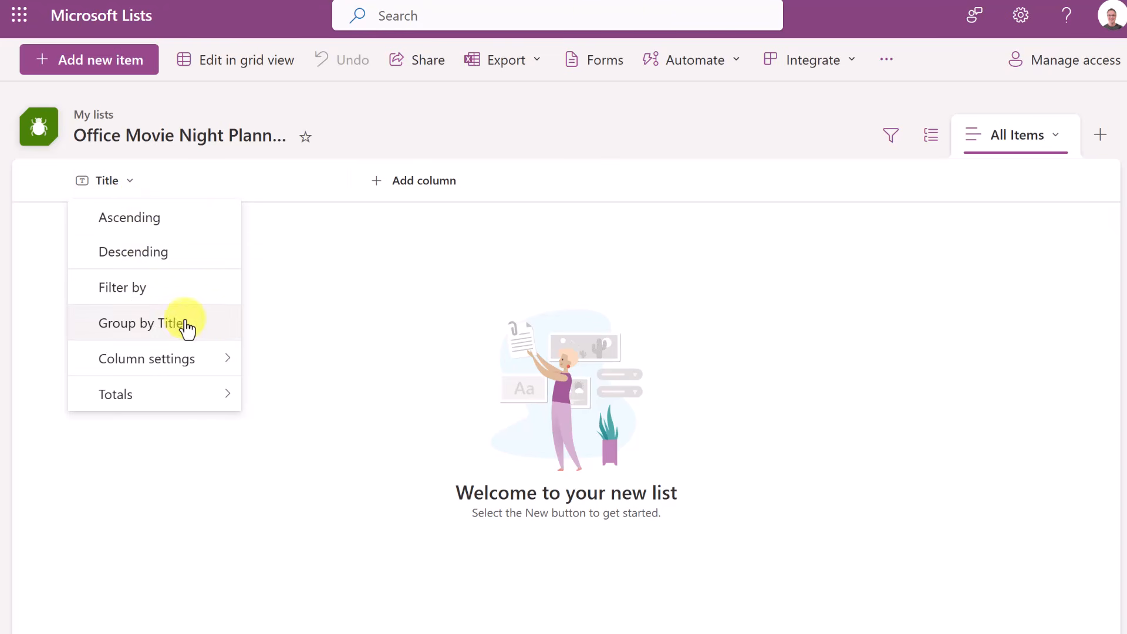
mouse_move(185, 367)
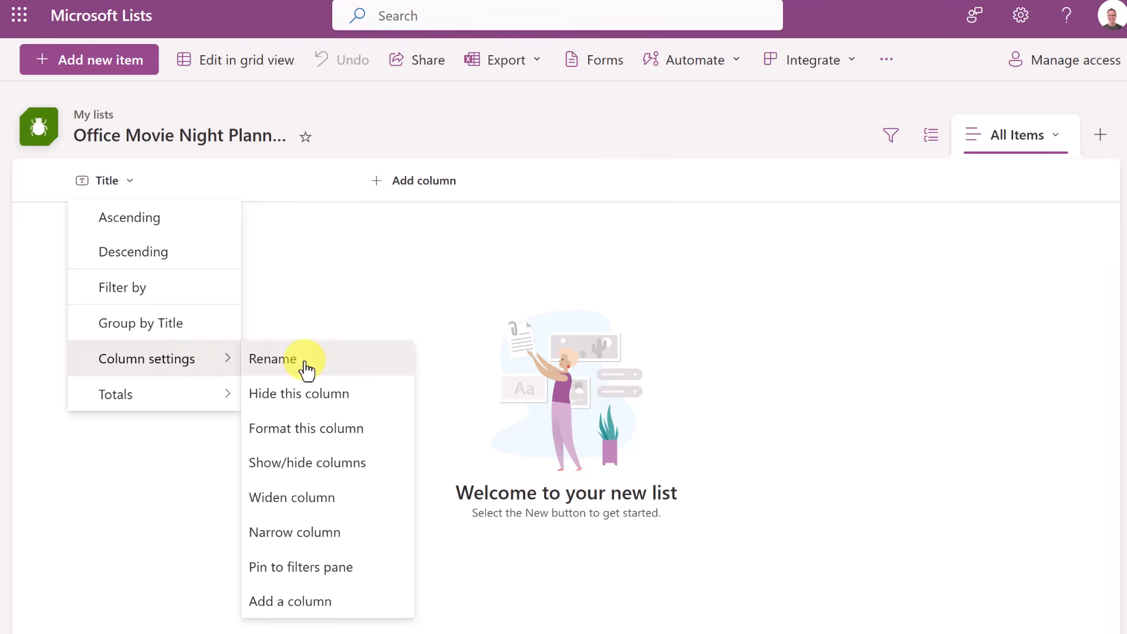
click(272, 359)
double_click(459, 348)
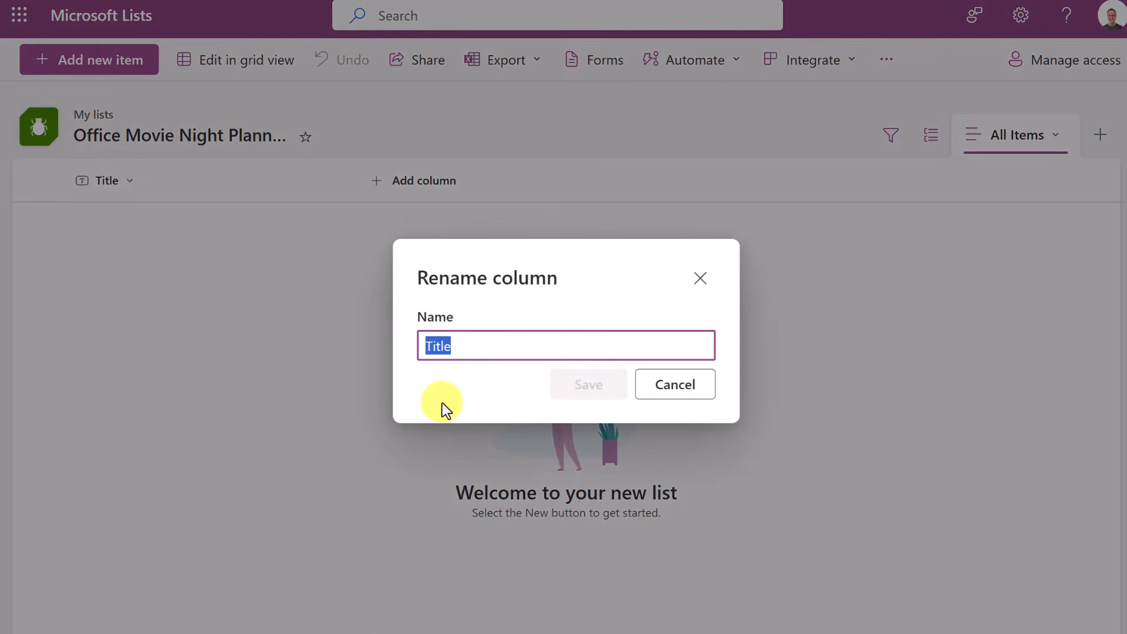
text(Movie)
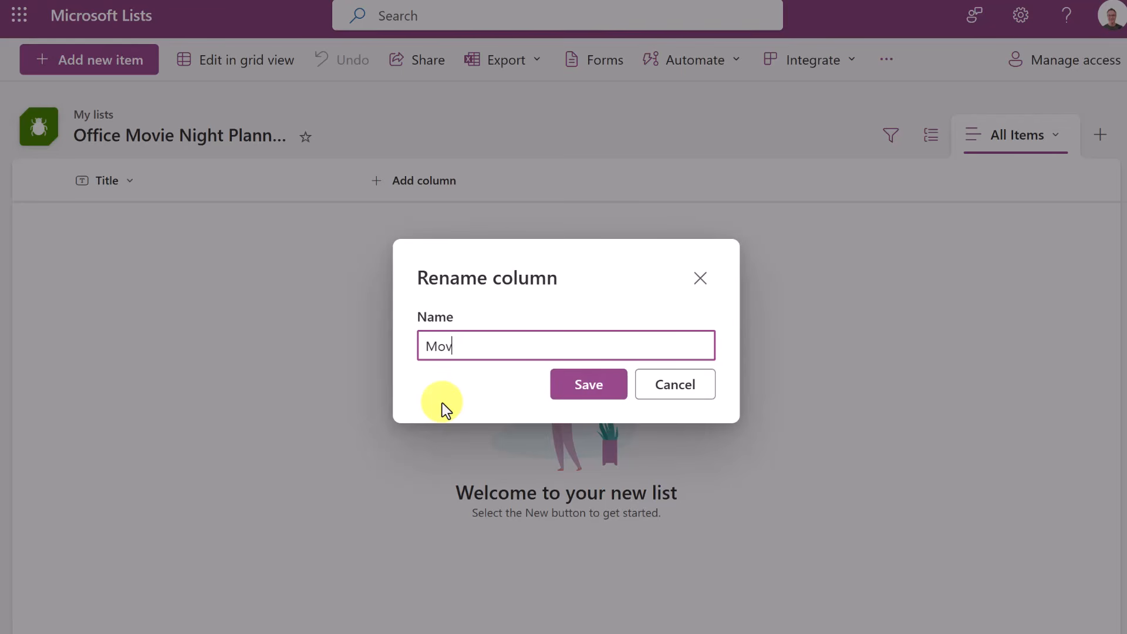
click(588, 389)
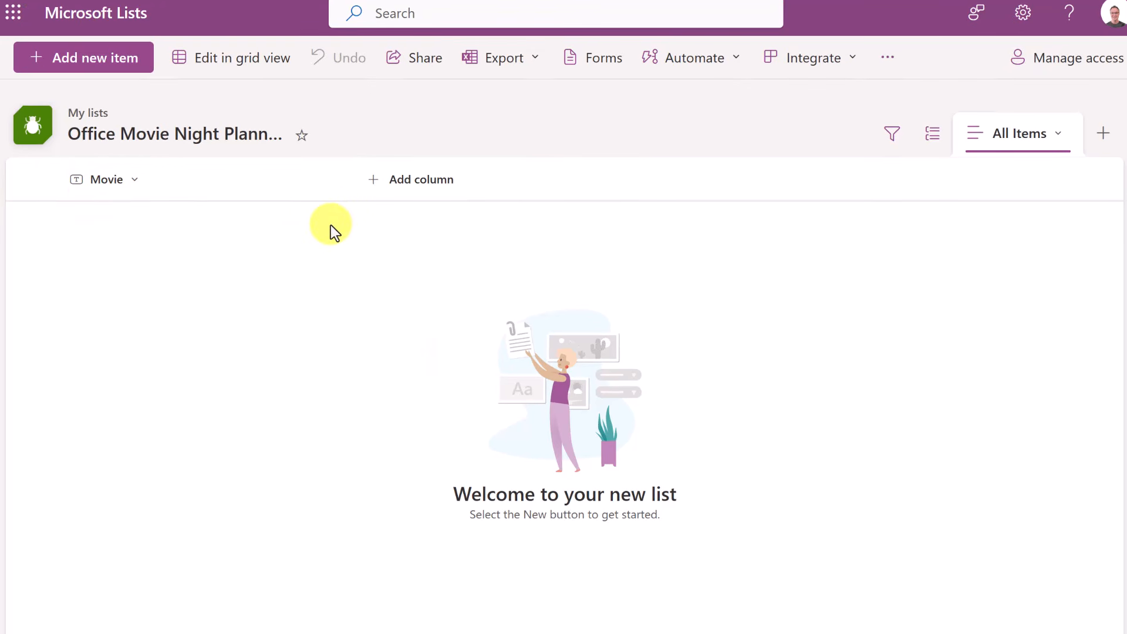
Step: Start a new Date and time column named "Date" with the description "The date of the movie night"
click(421, 180)
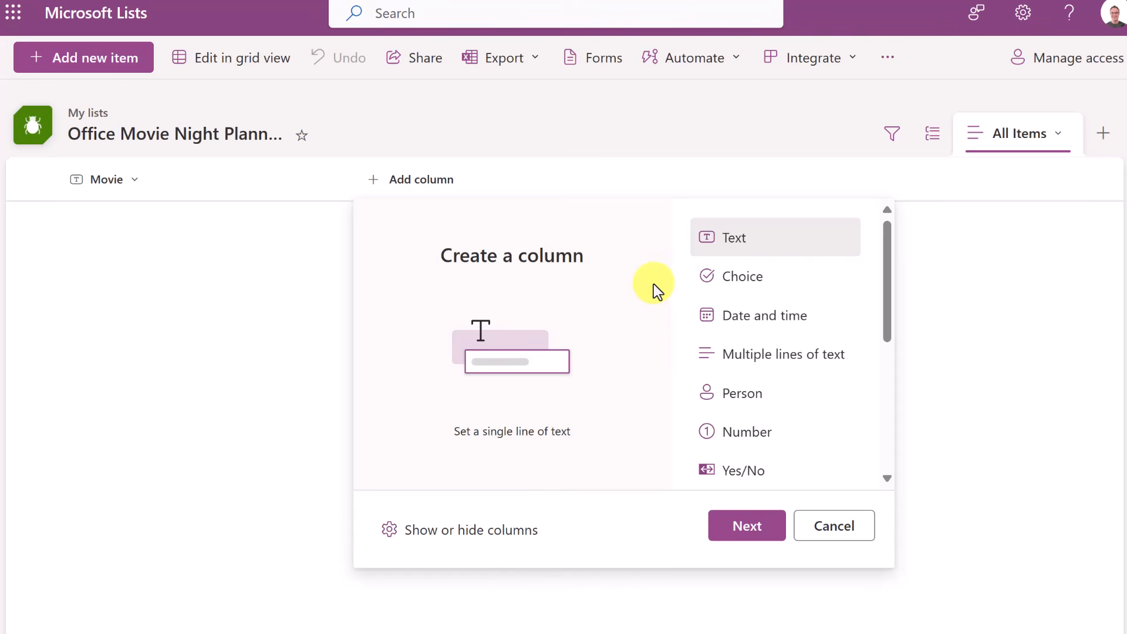
scroll(763, 275, down, 1)
scroll(764, 275, down, 3)
scroll(787, 385, up, 3)
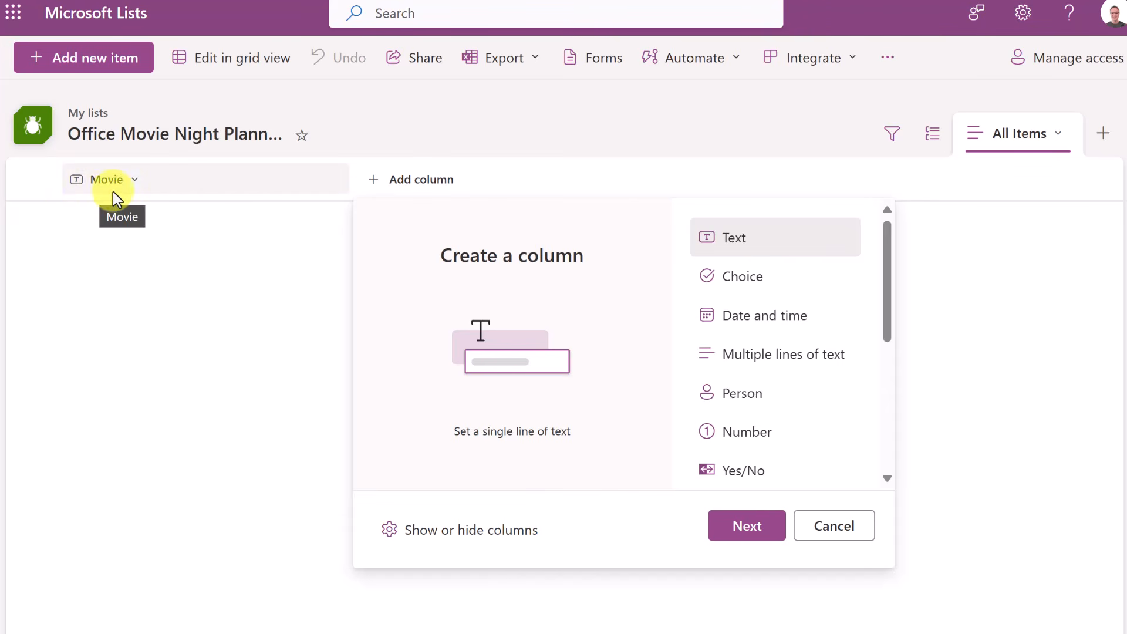
click(789, 330)
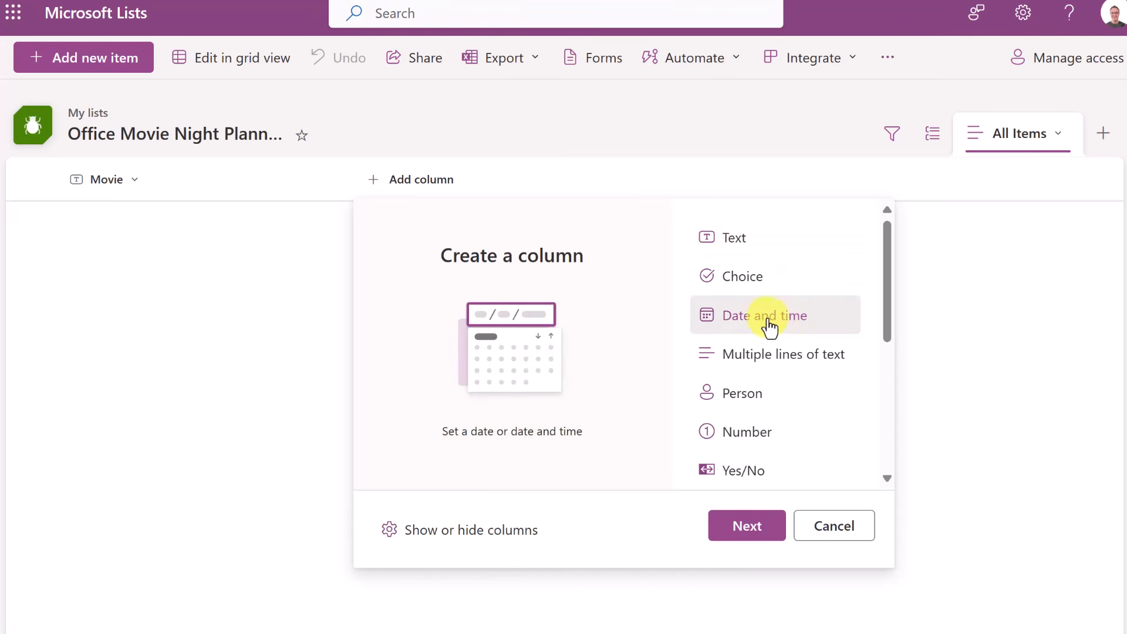
click(751, 532)
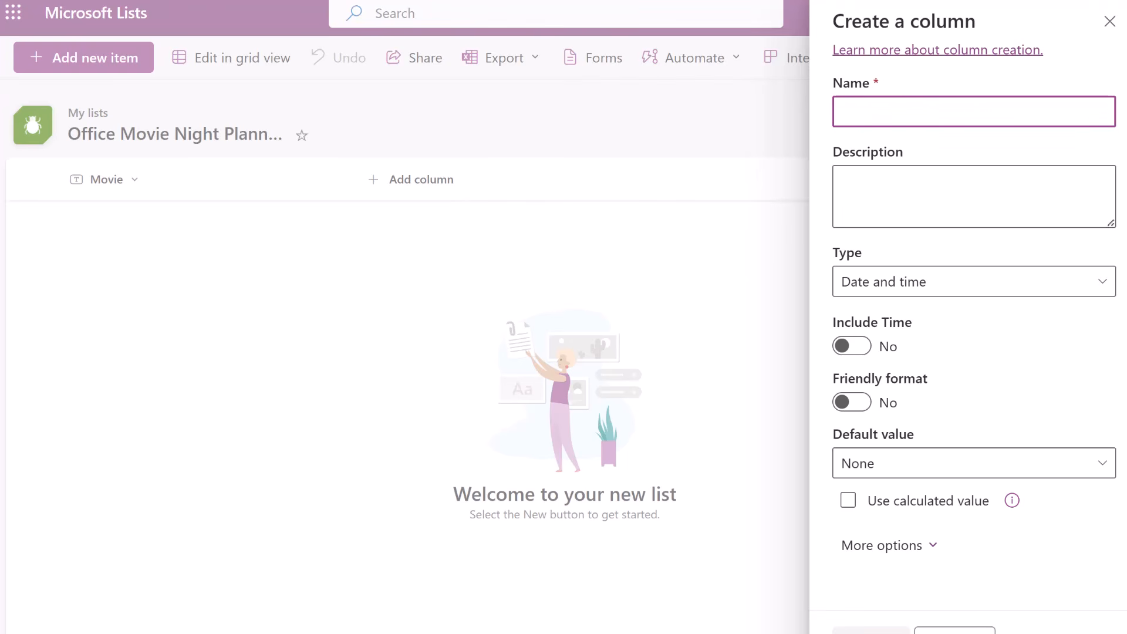
text(Date)
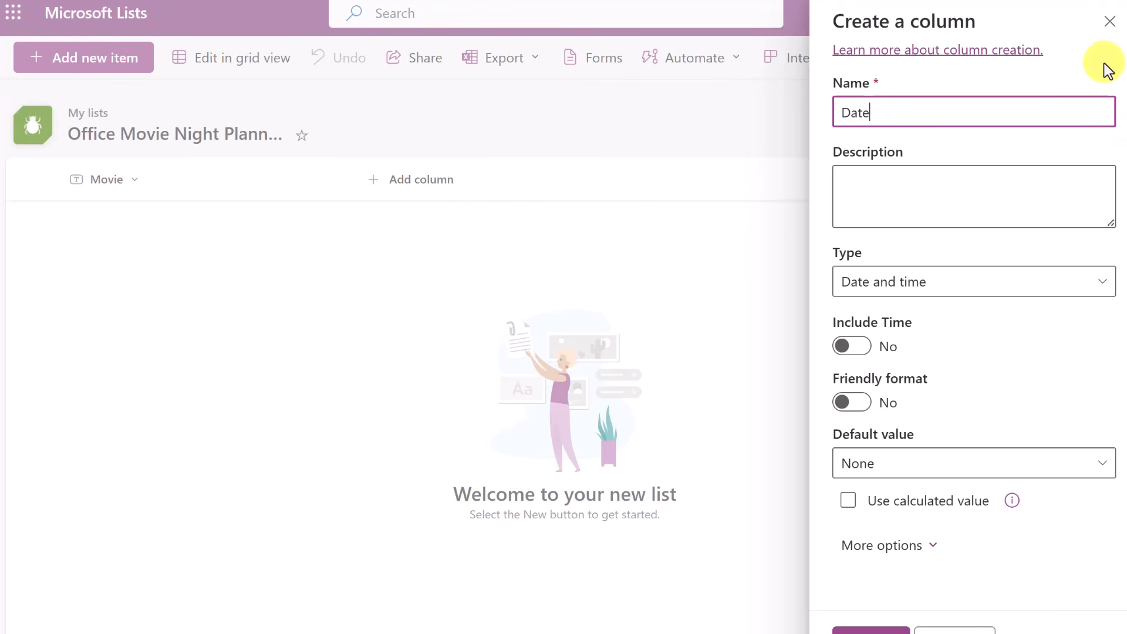
click(946, 181)
text(The date of the movie night)
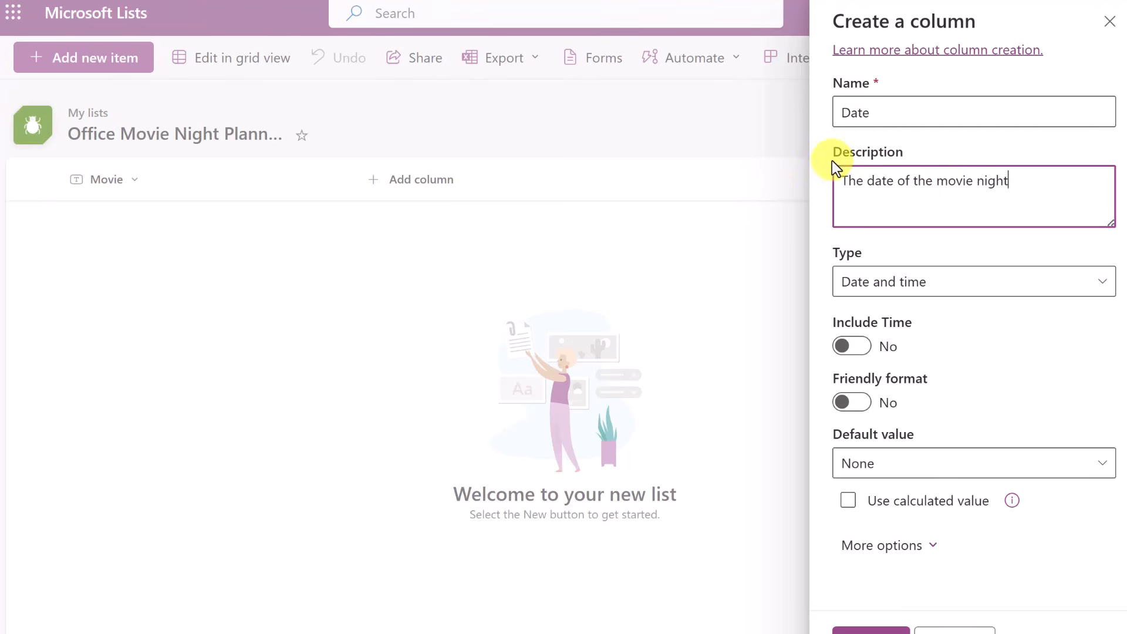
click(824, 158)
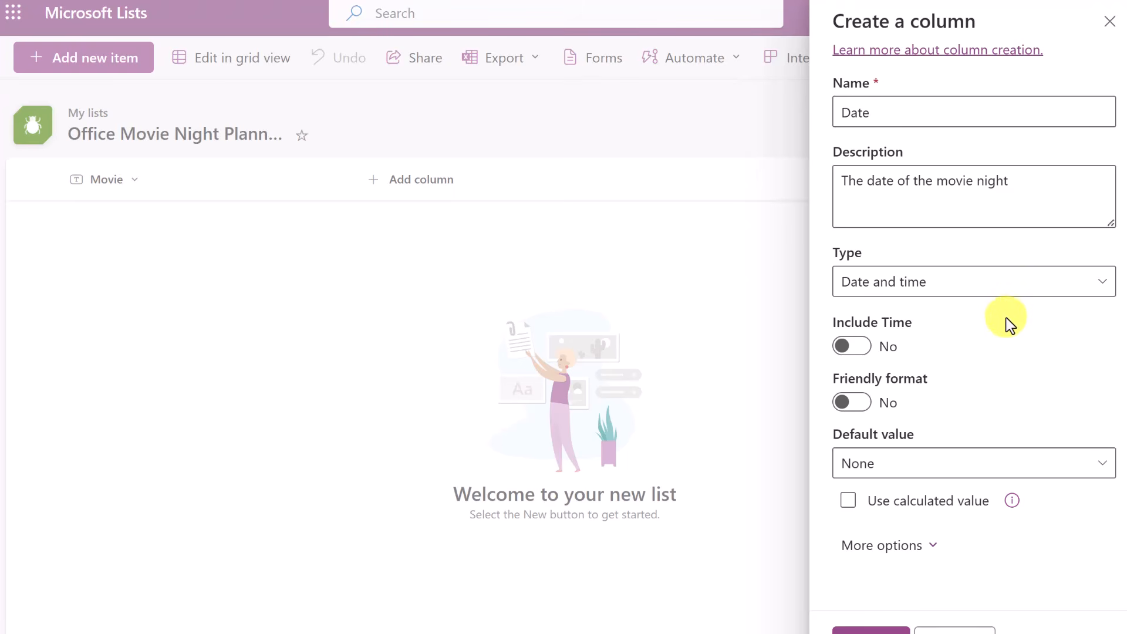
Step: Keep the Date and time type for the Date column and turn on Include Time
click(1031, 293)
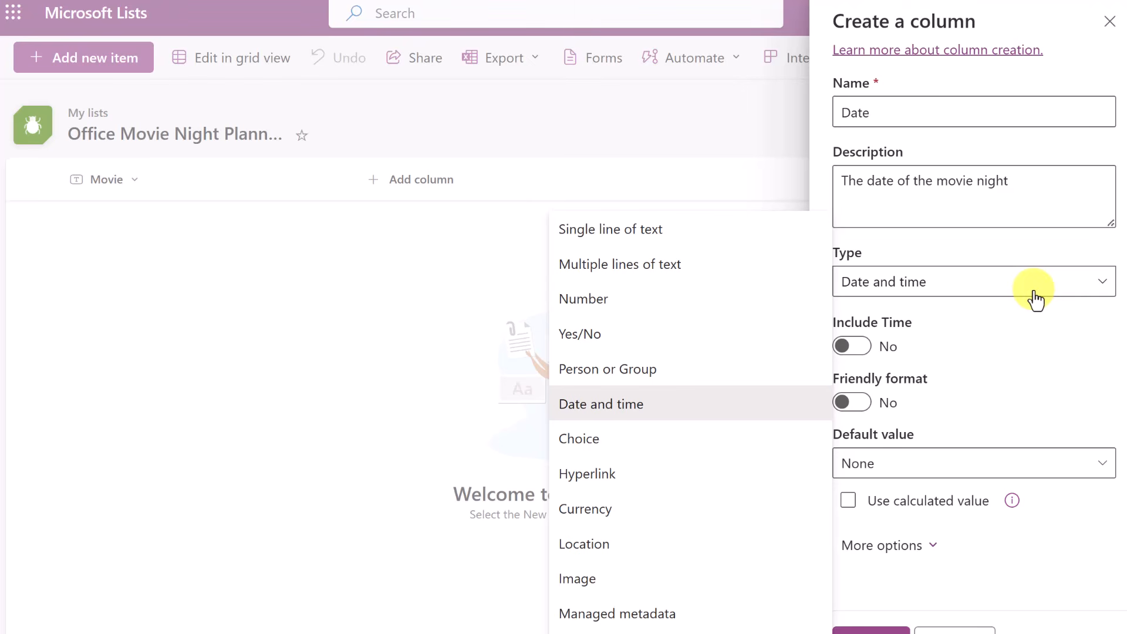
click(1034, 291)
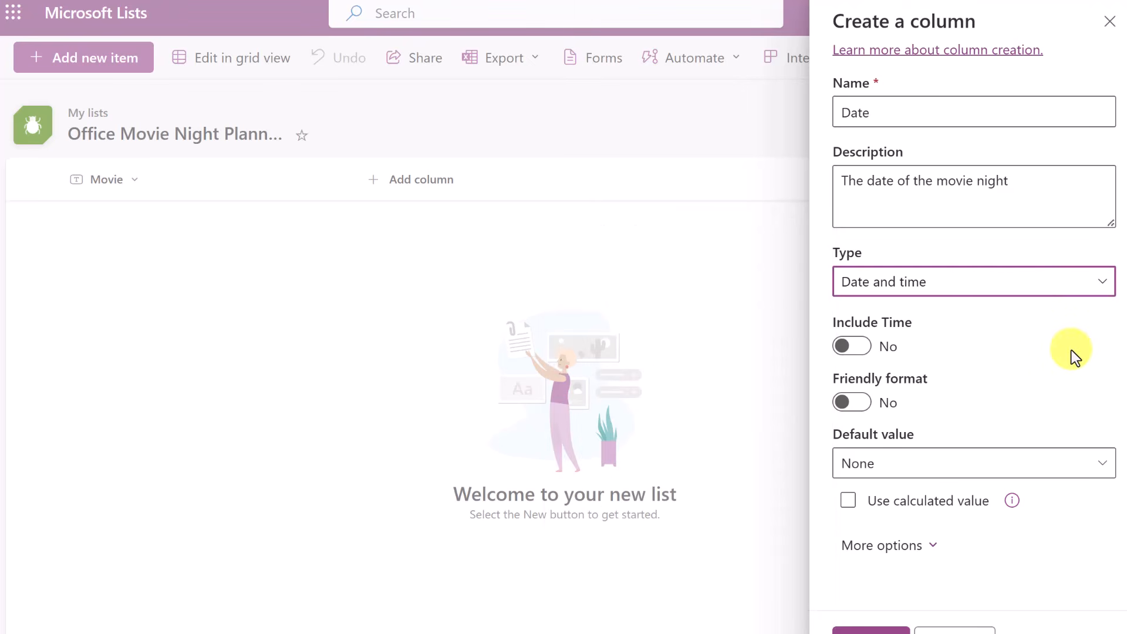
click(861, 351)
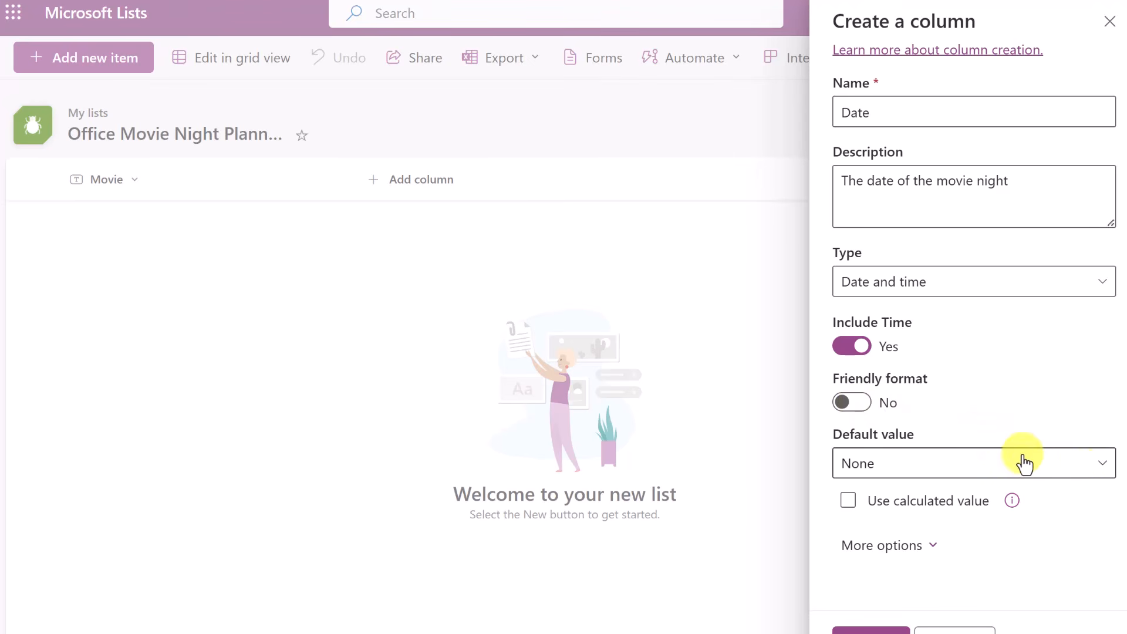
Step: Review the Date column's default value, additional options and column validation without changing them, and save the column
click(1098, 475)
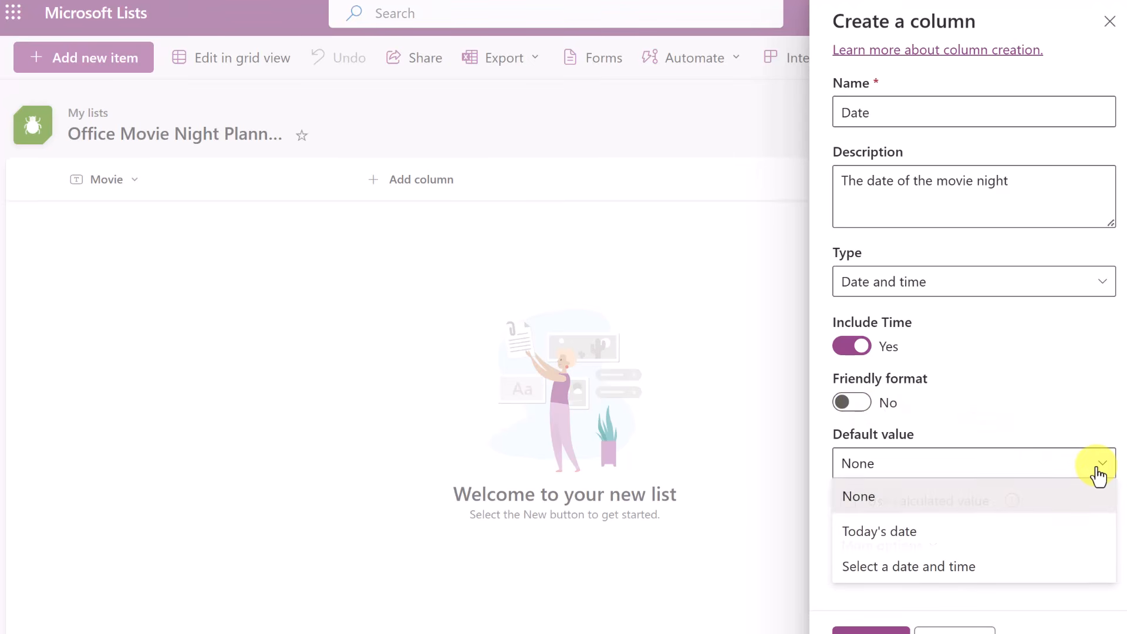
click(1064, 399)
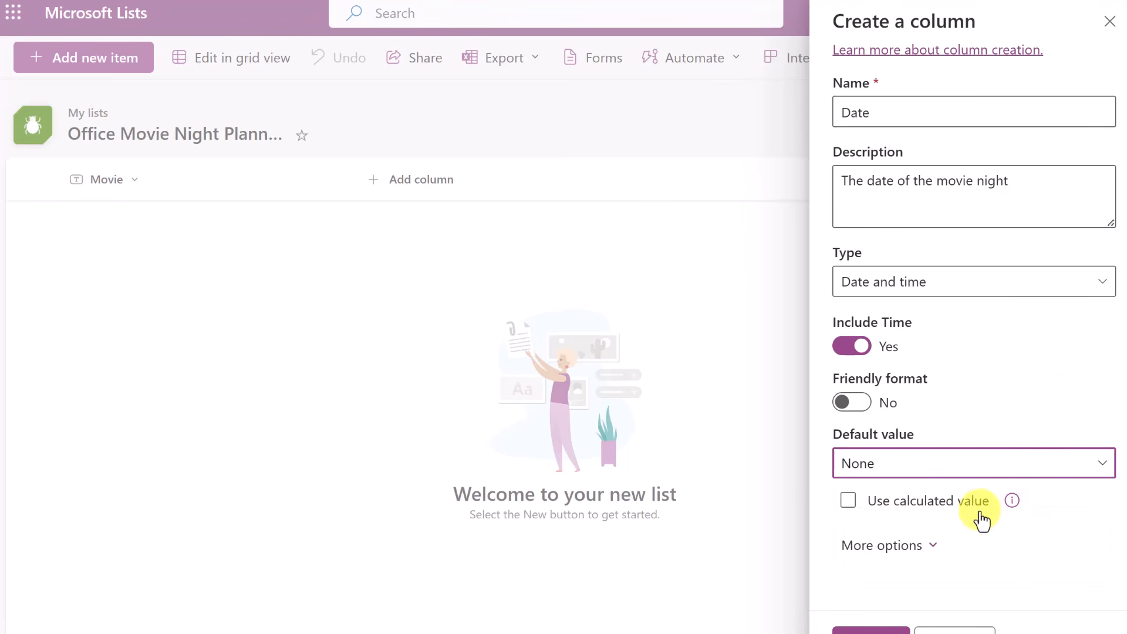
click(920, 551)
scroll(923, 552, down, 3)
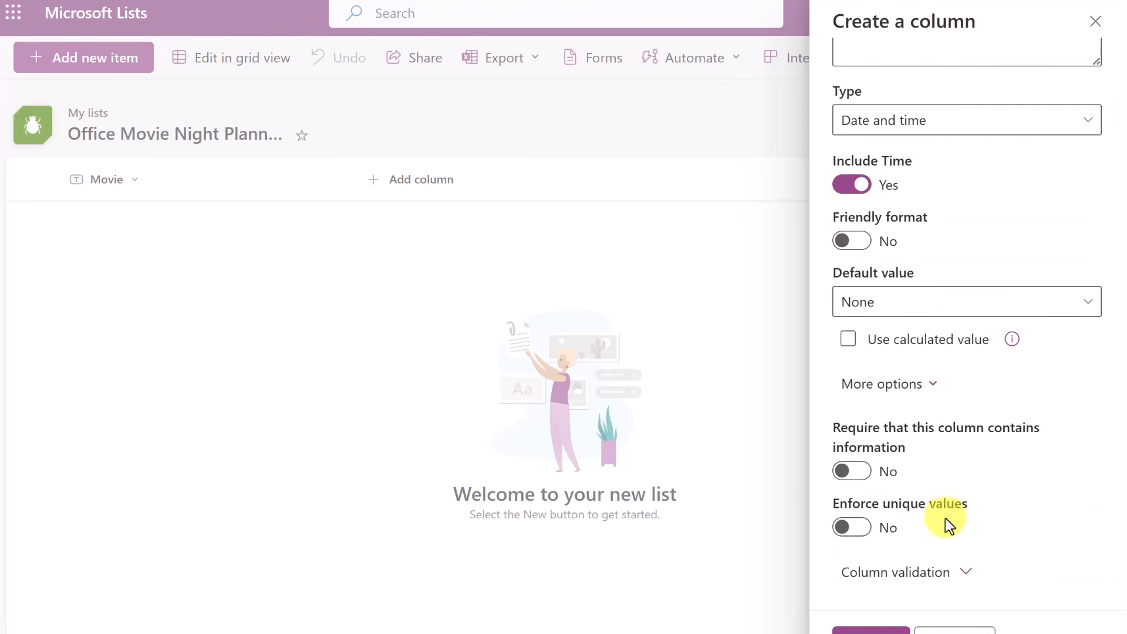
click(966, 574)
scroll(978, 451, down, 5)
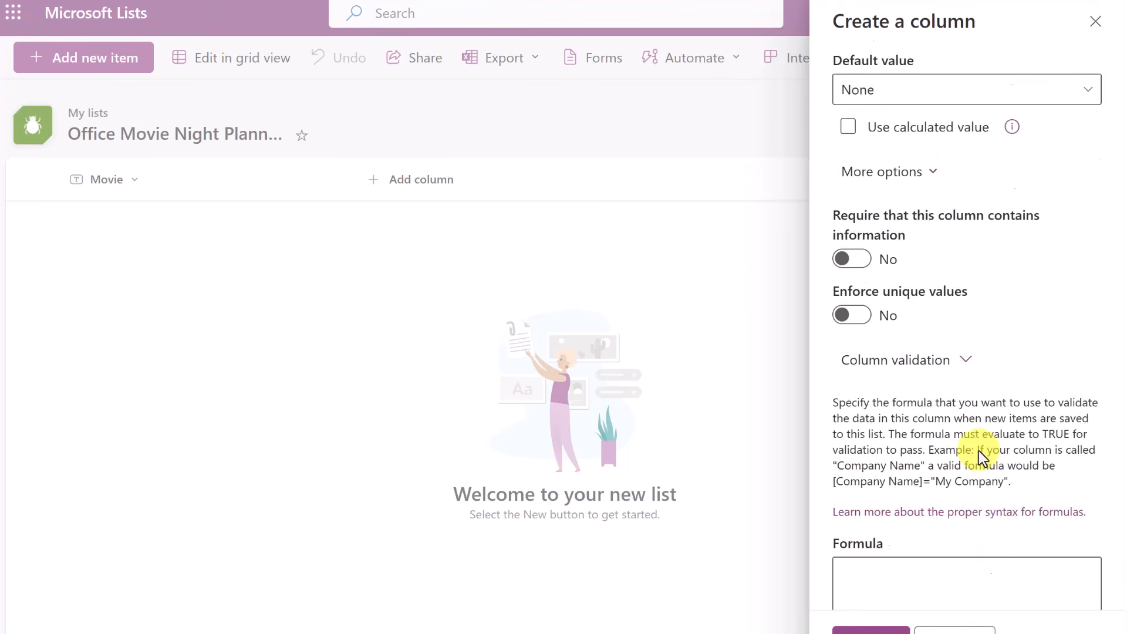
scroll(979, 418, up, 8)
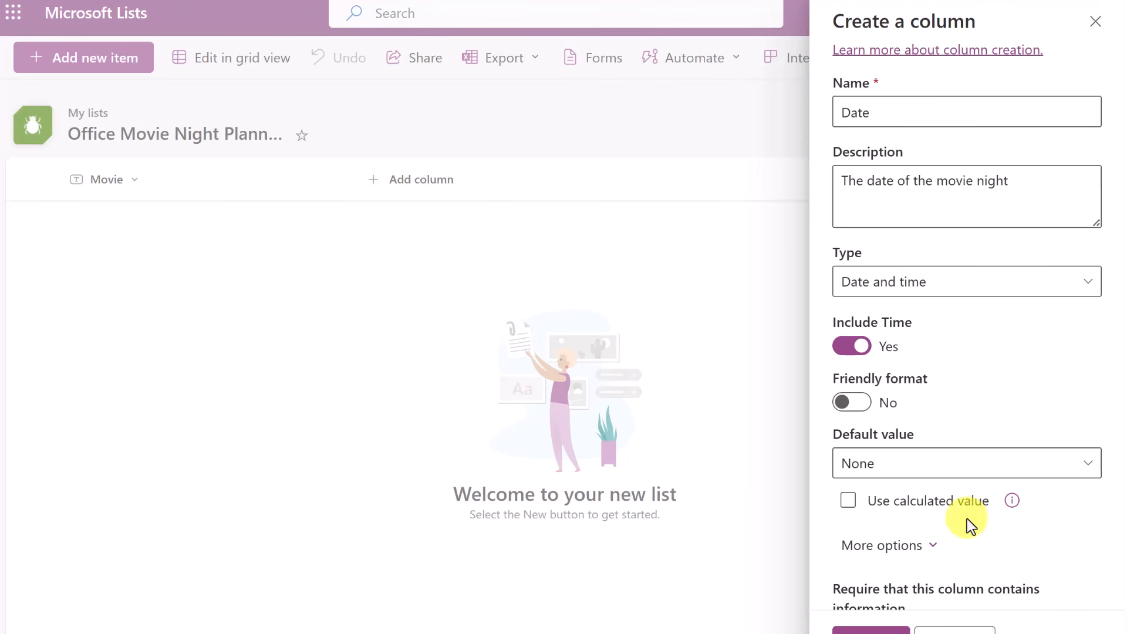
click(875, 631)
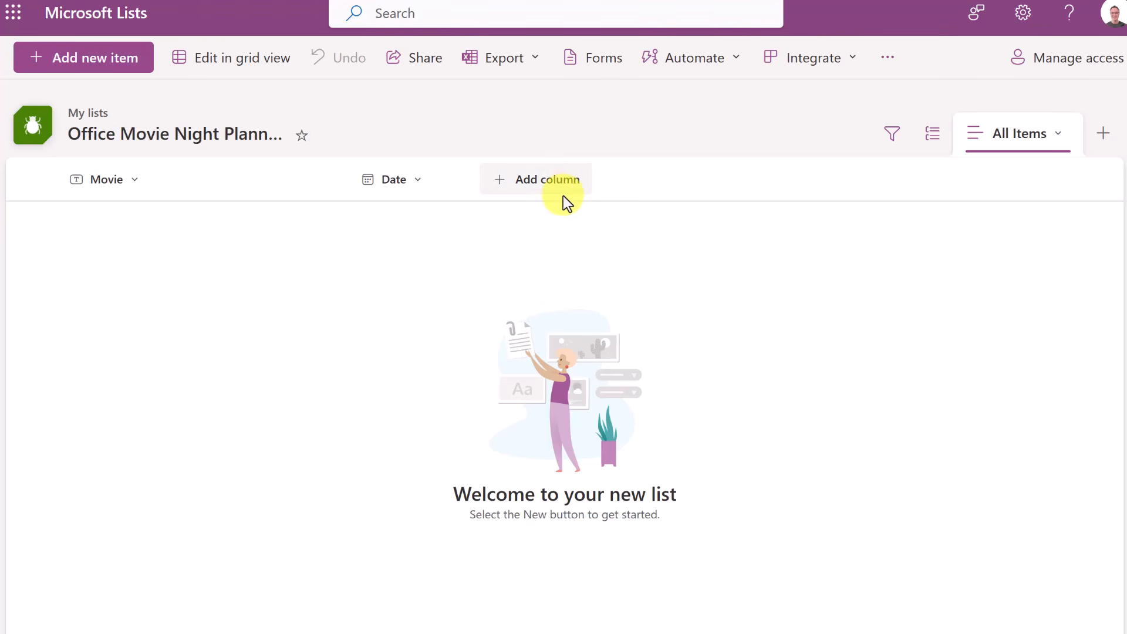
Step: Start a new Choice column named "Genre"
click(552, 182)
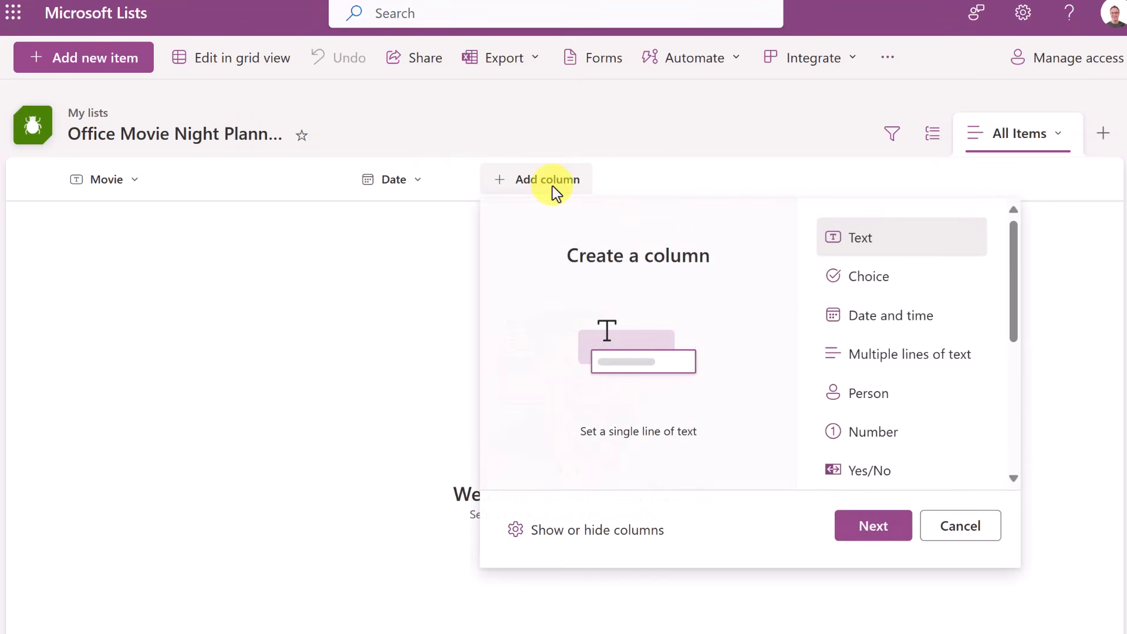
click(892, 288)
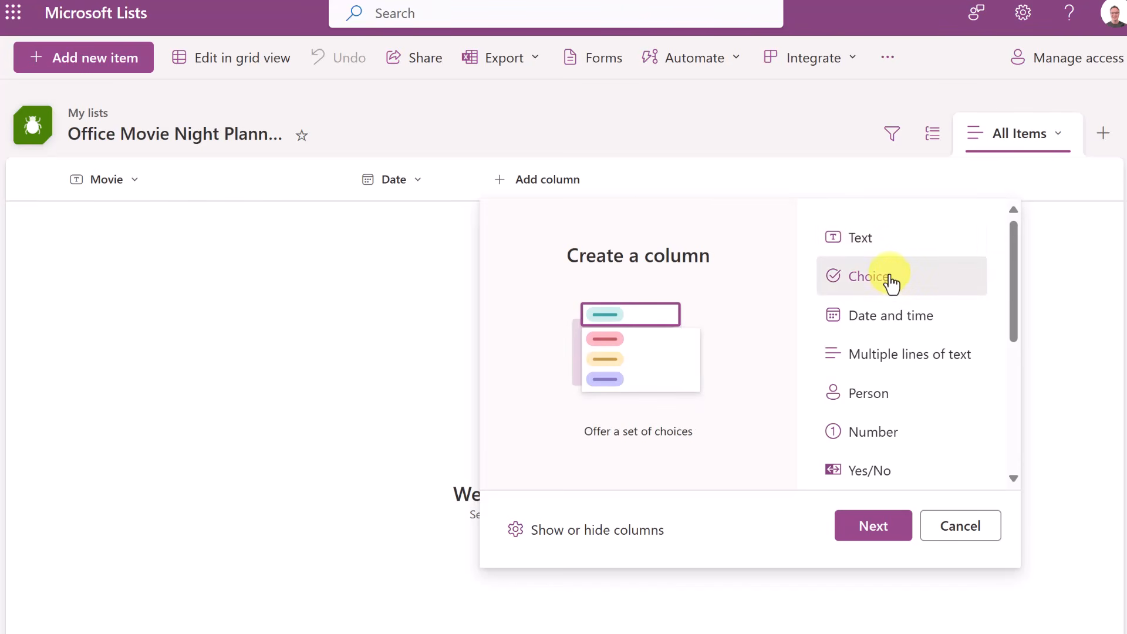
click(889, 527)
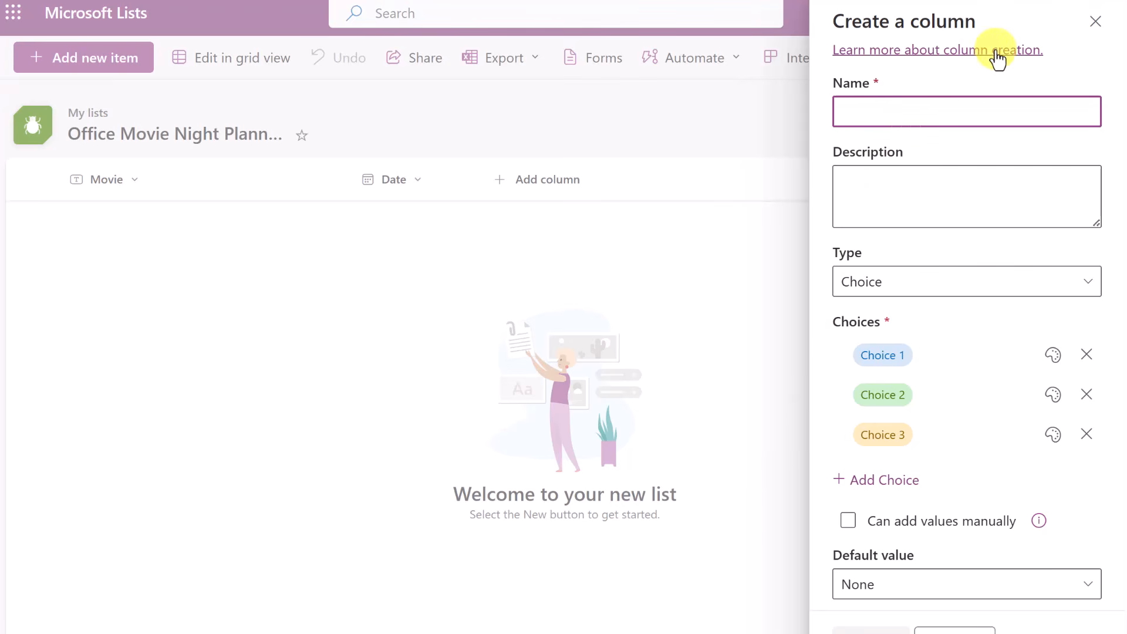
text(Genre)
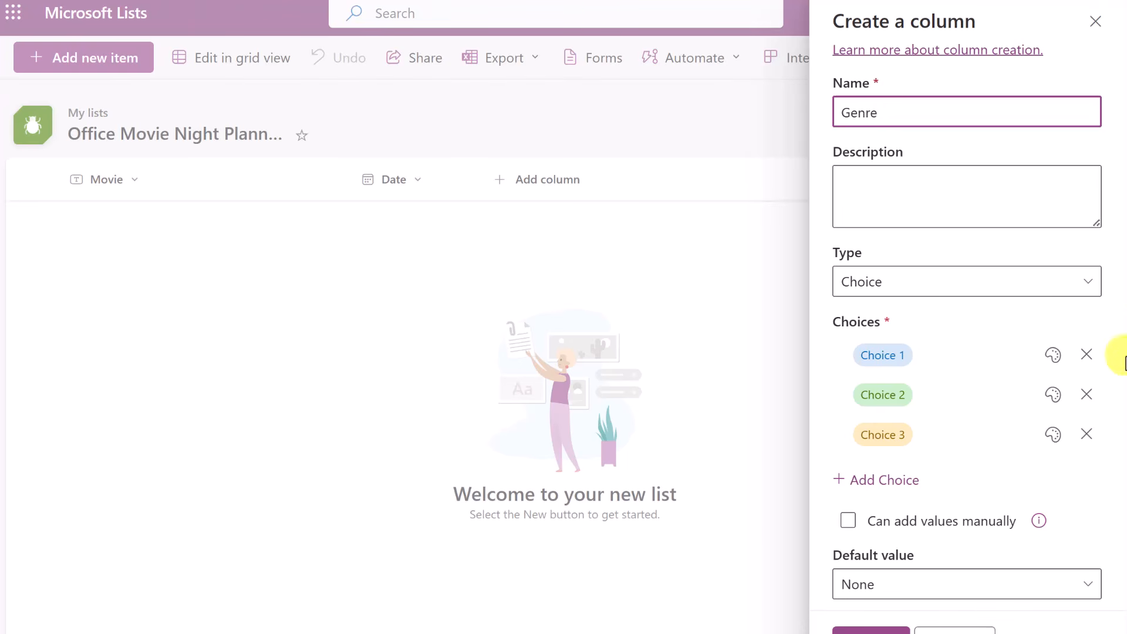
Step: Rename the three default choices of the Genre column to Comedy, Drama and Action
click(864, 357)
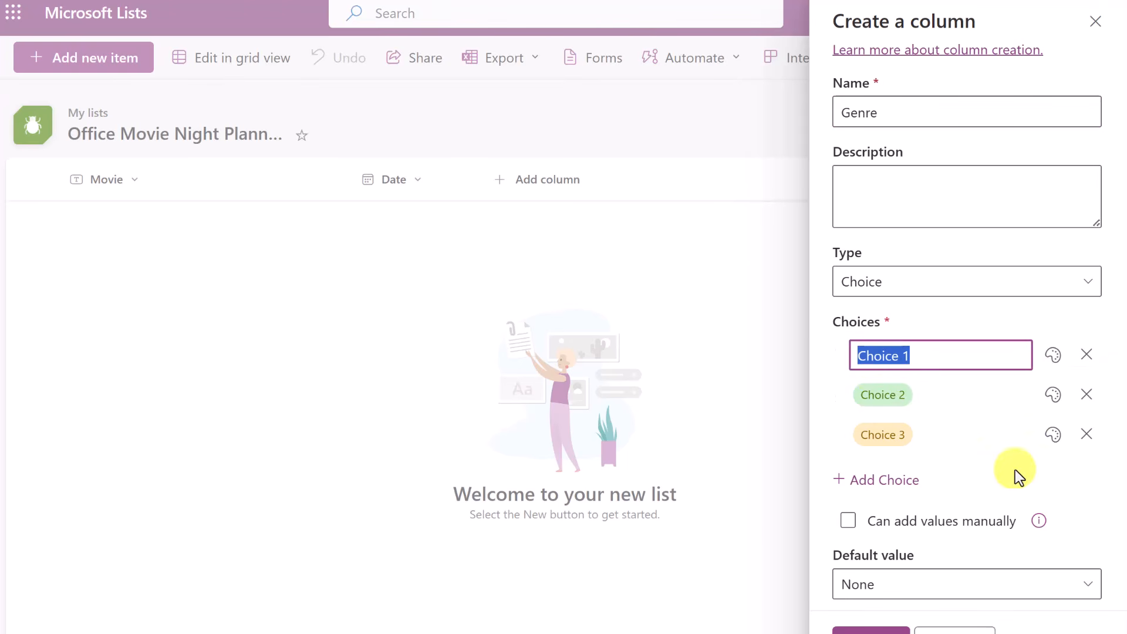
text(Comedy)
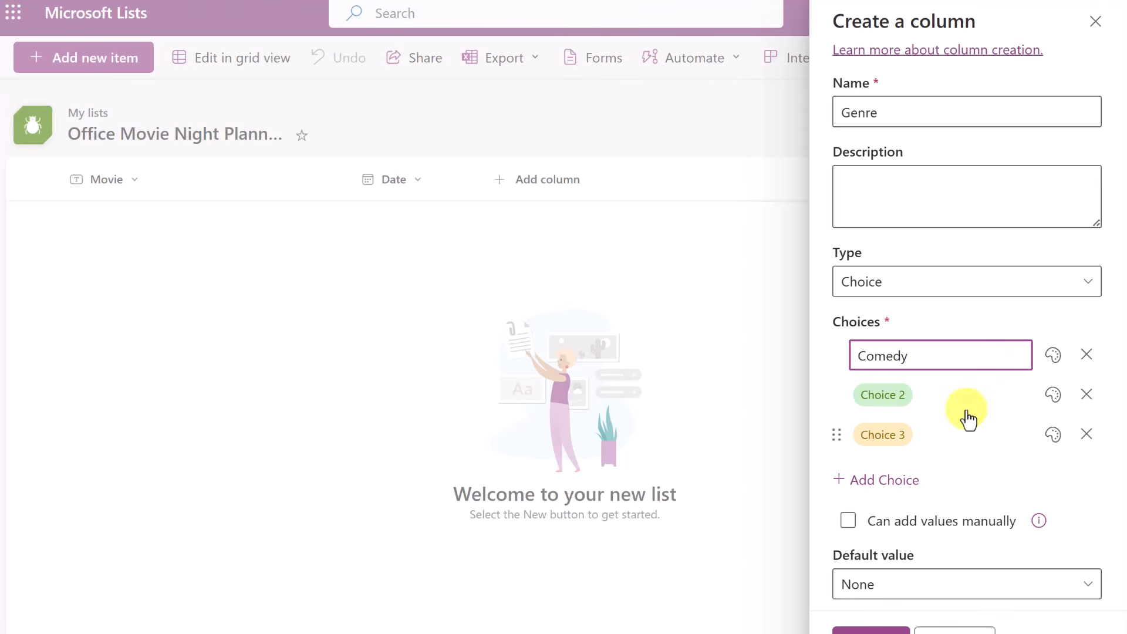
click(887, 395)
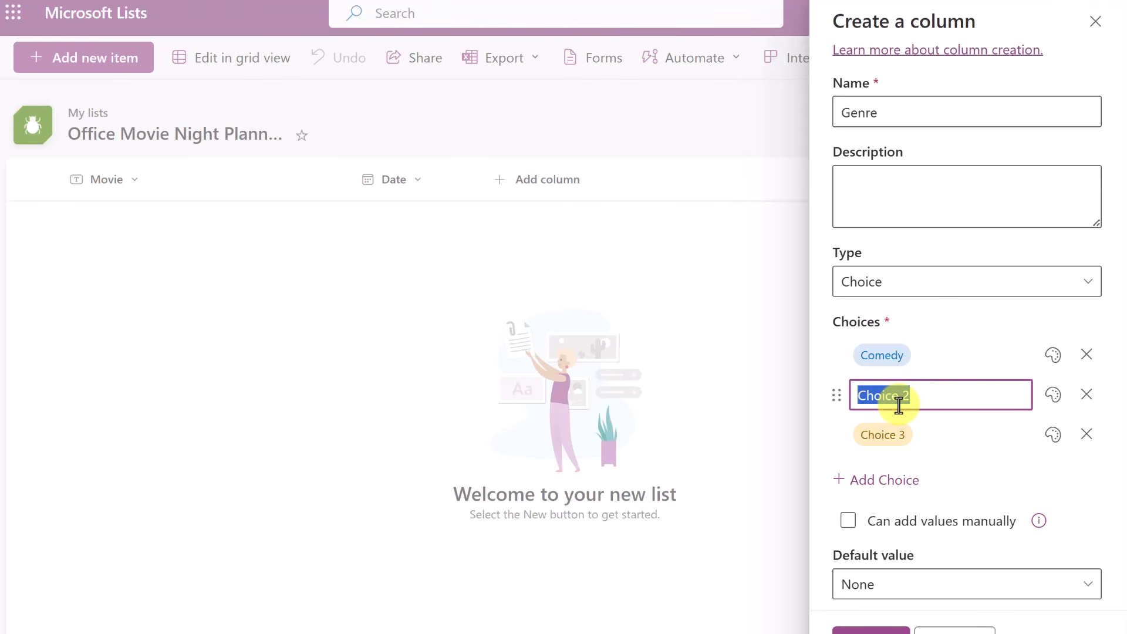
text(Drama)
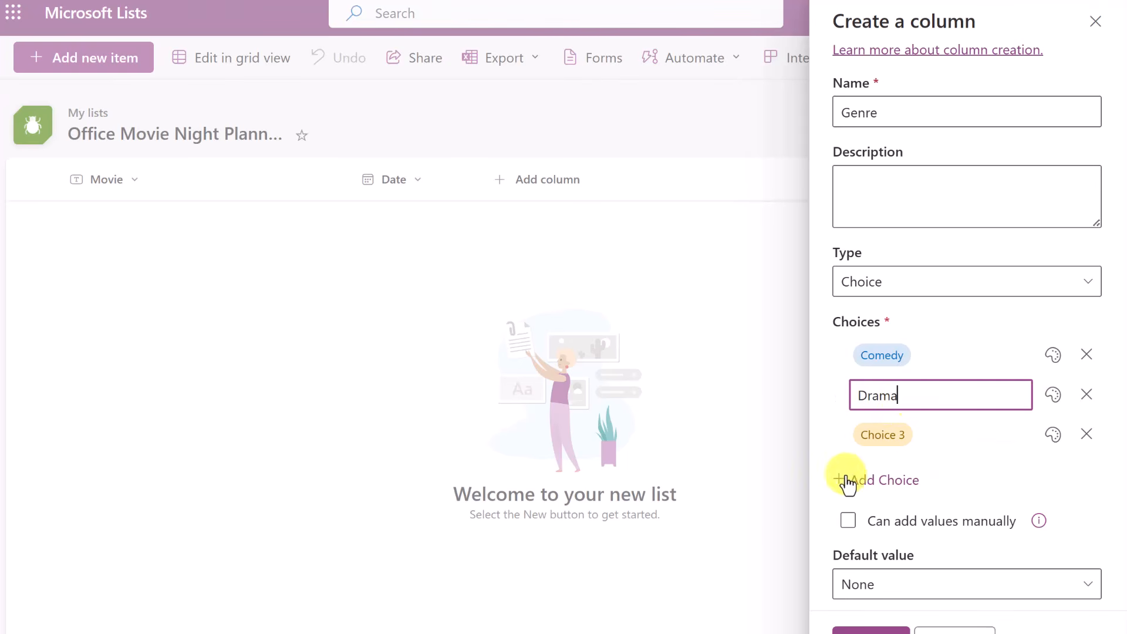
click(881, 434)
text(Action)
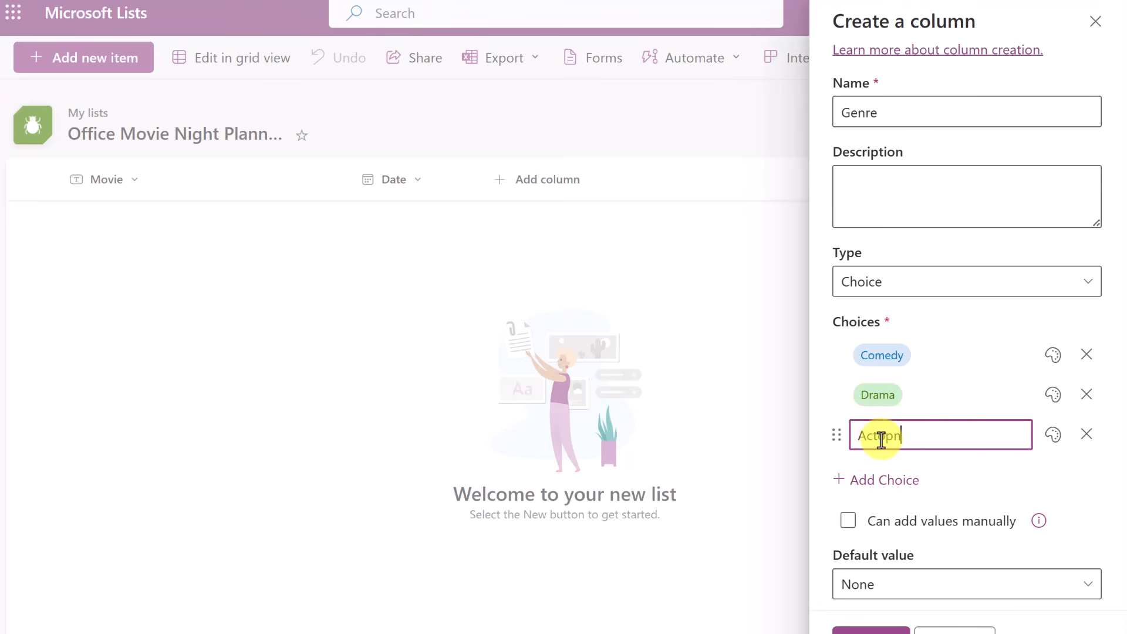
key(BackSpace)
key(BackSpace)
key(BackSpace)
text(ion)
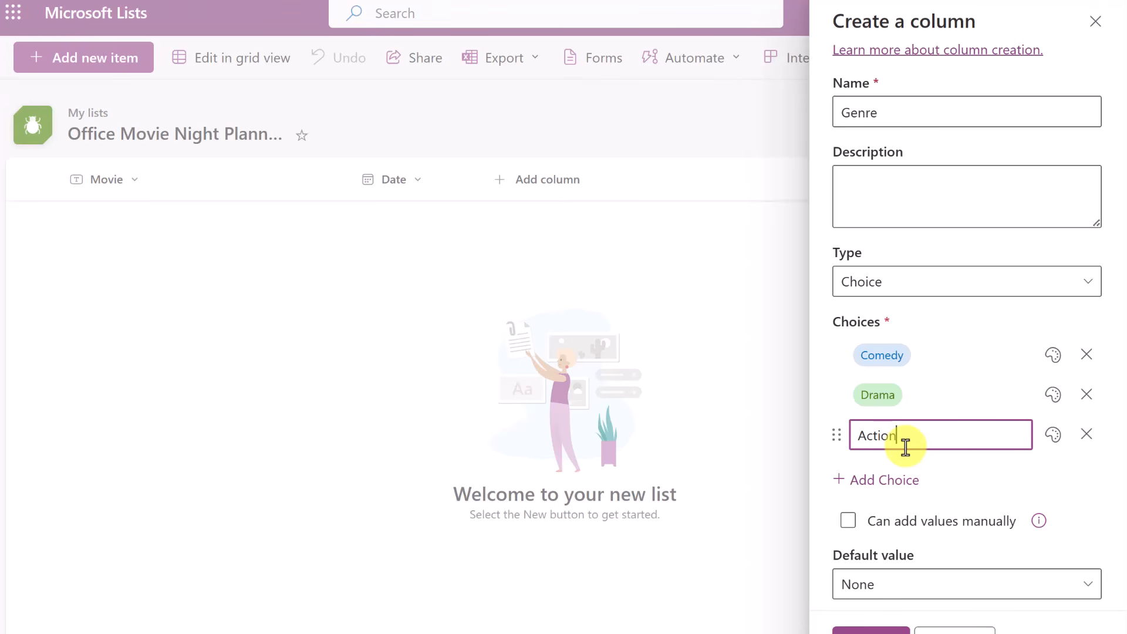
Step: Add a fourth choice named "Sci-Fi" to the Genre column
click(895, 491)
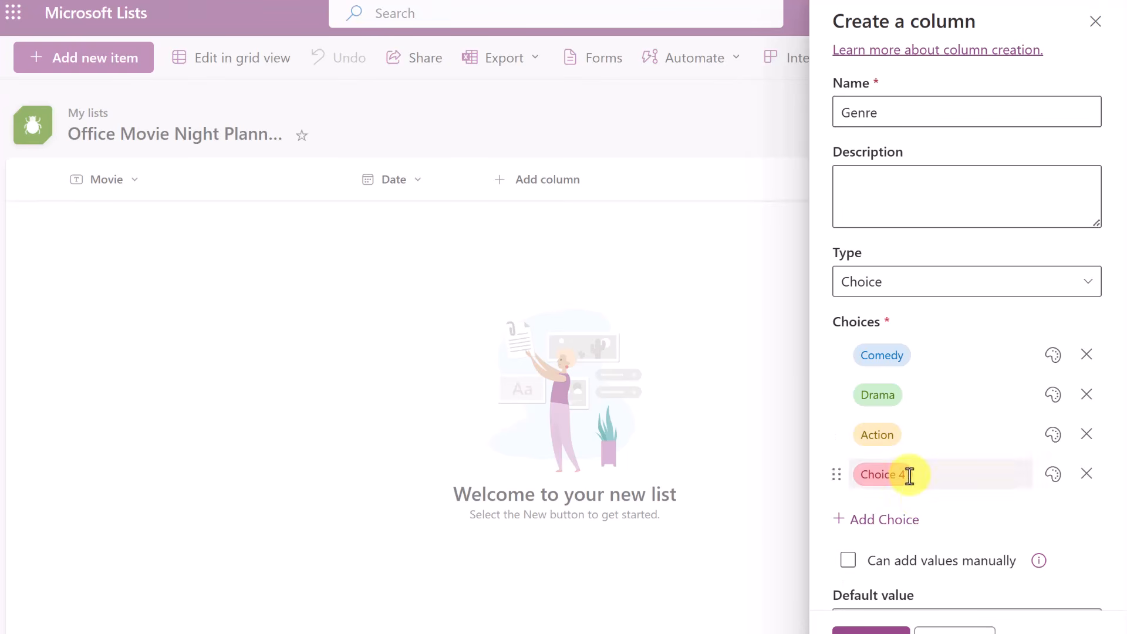
click(891, 475)
text(Sci-Fi)
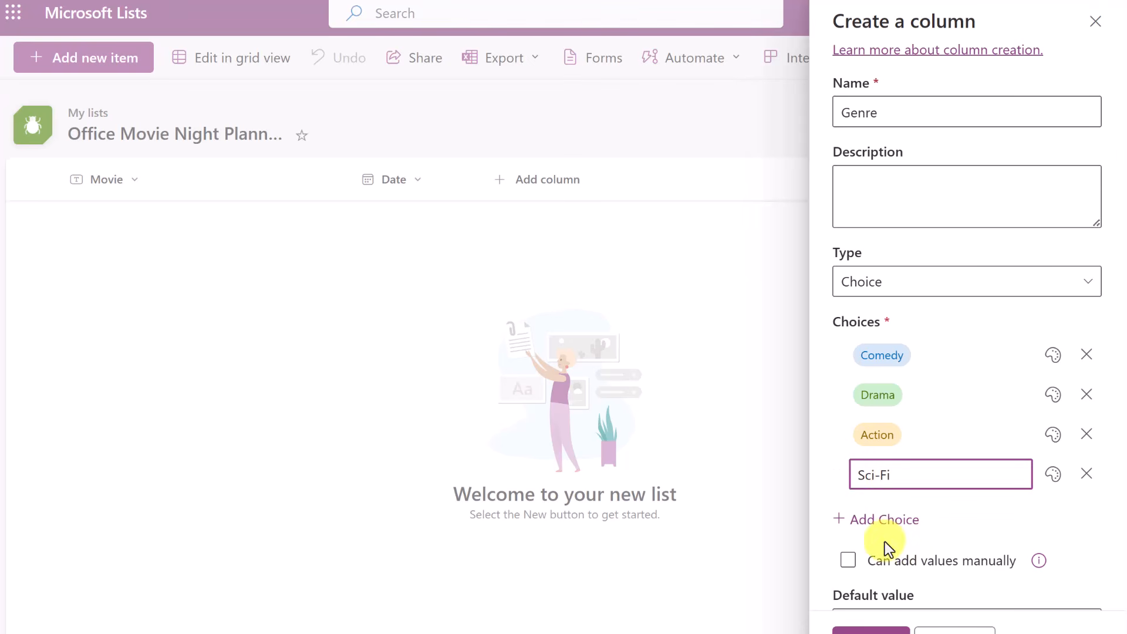
Step: Add a fifth choice named "Horror" to the Genre column and give it the solid teal fill color
click(885, 524)
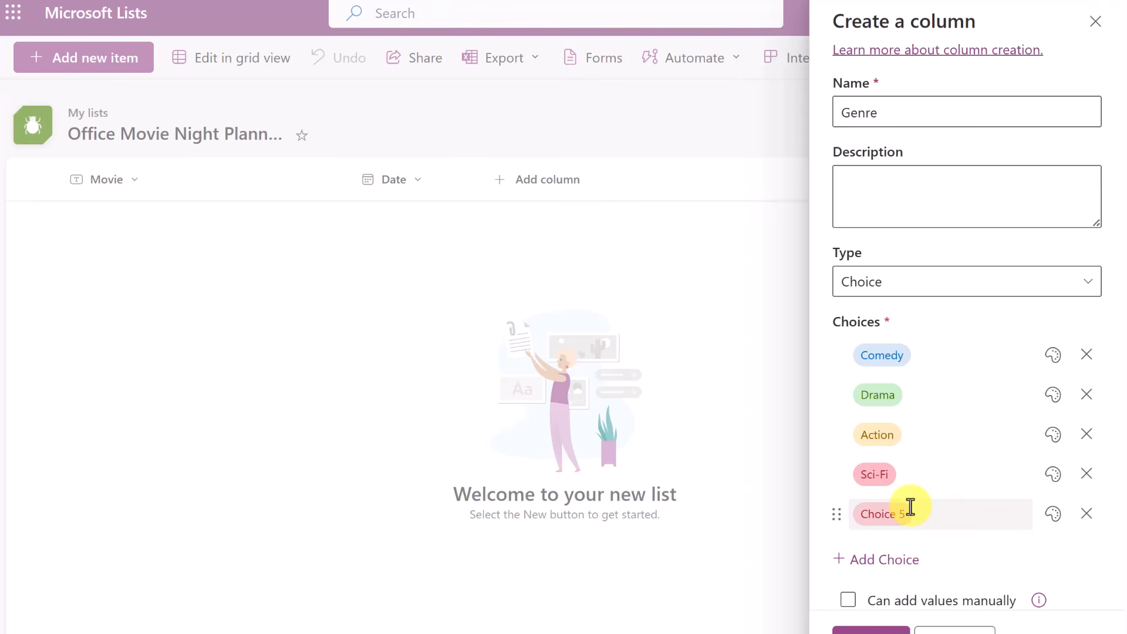
click(883, 516)
text(H)
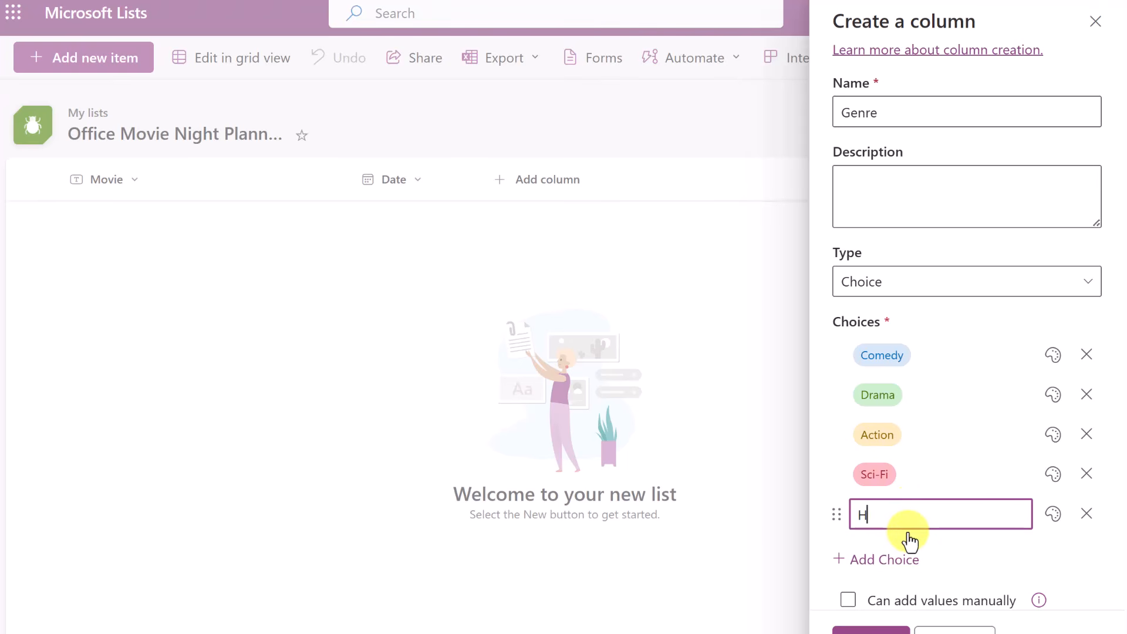
text(orro)
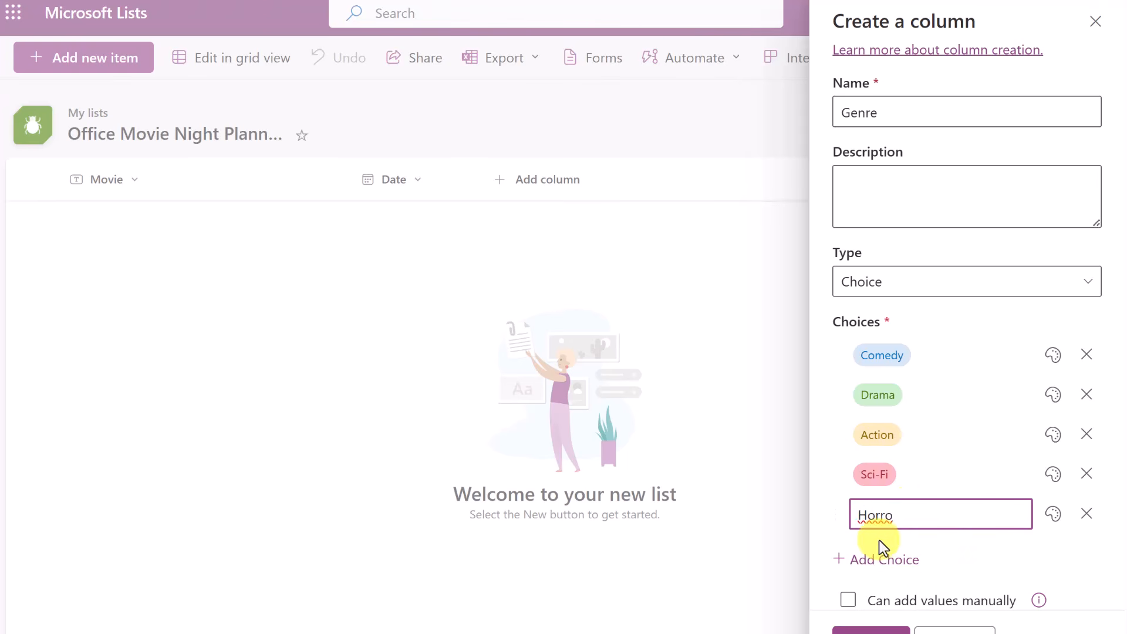
text(r)
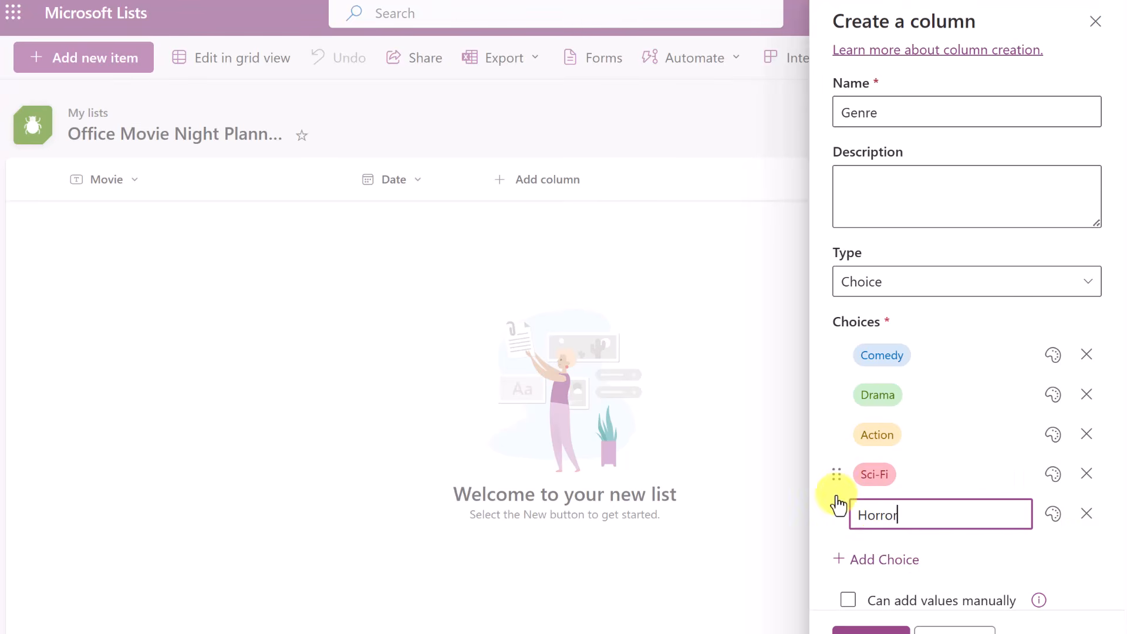
click(828, 455)
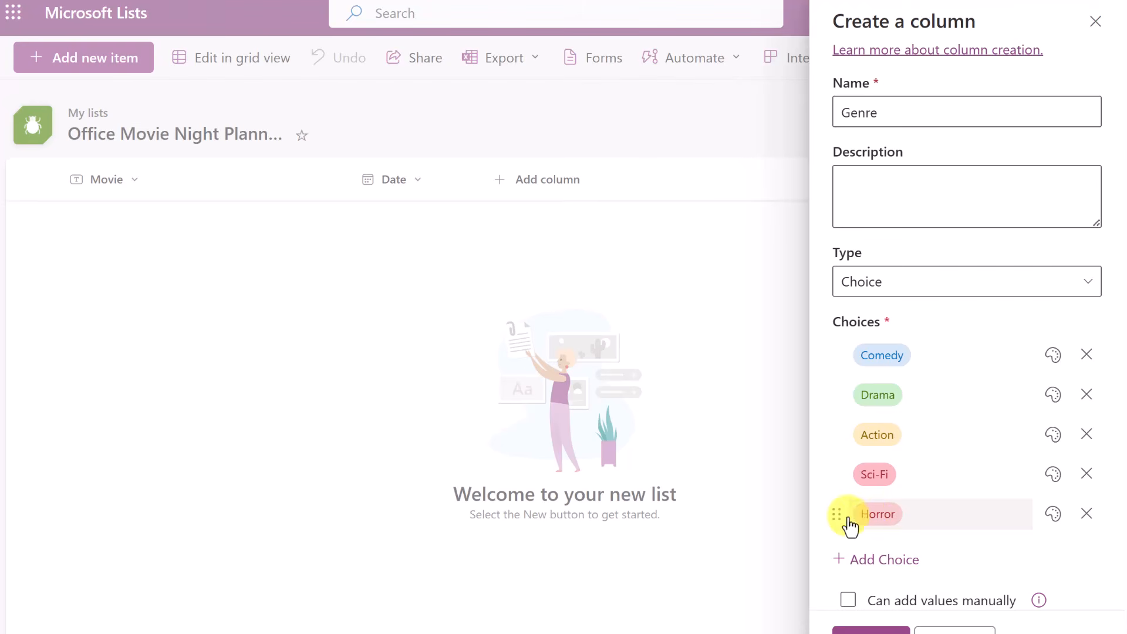
click(1054, 522)
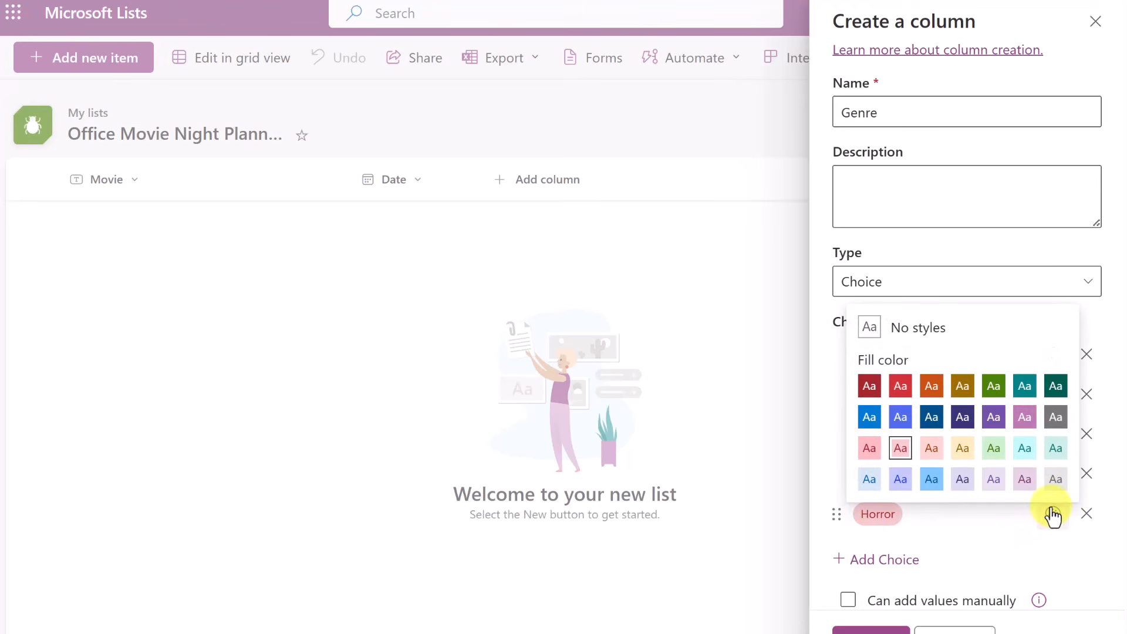
click(1023, 386)
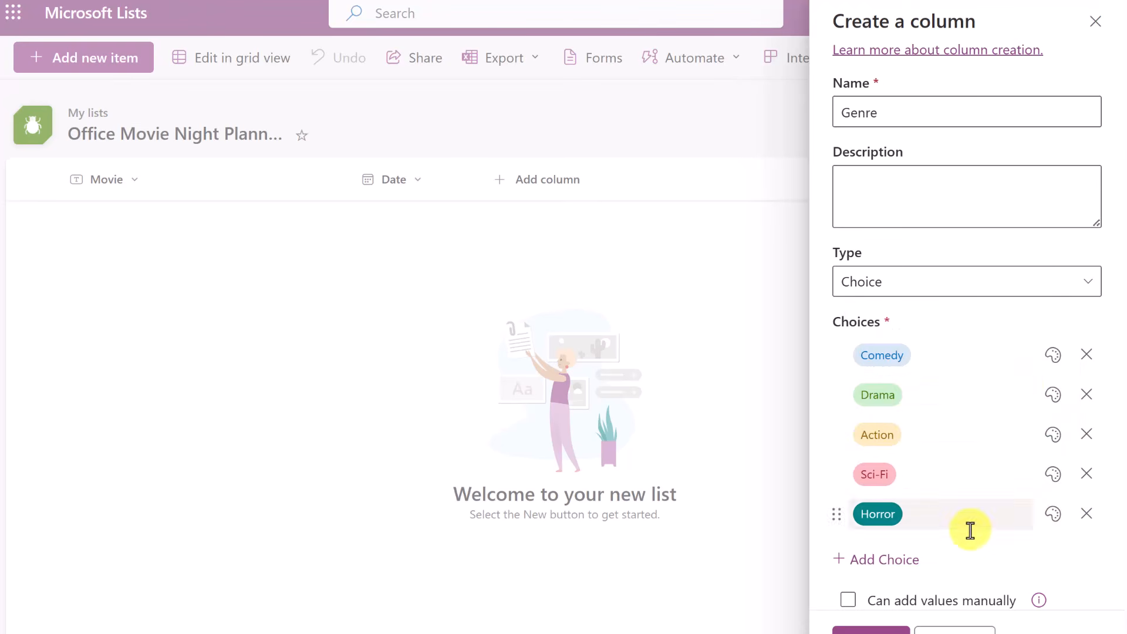
Step: Reorder the Genre choices so Horror comes before Sci-Fi, check the additional column options, and save the column
drag(836, 515, 841, 467)
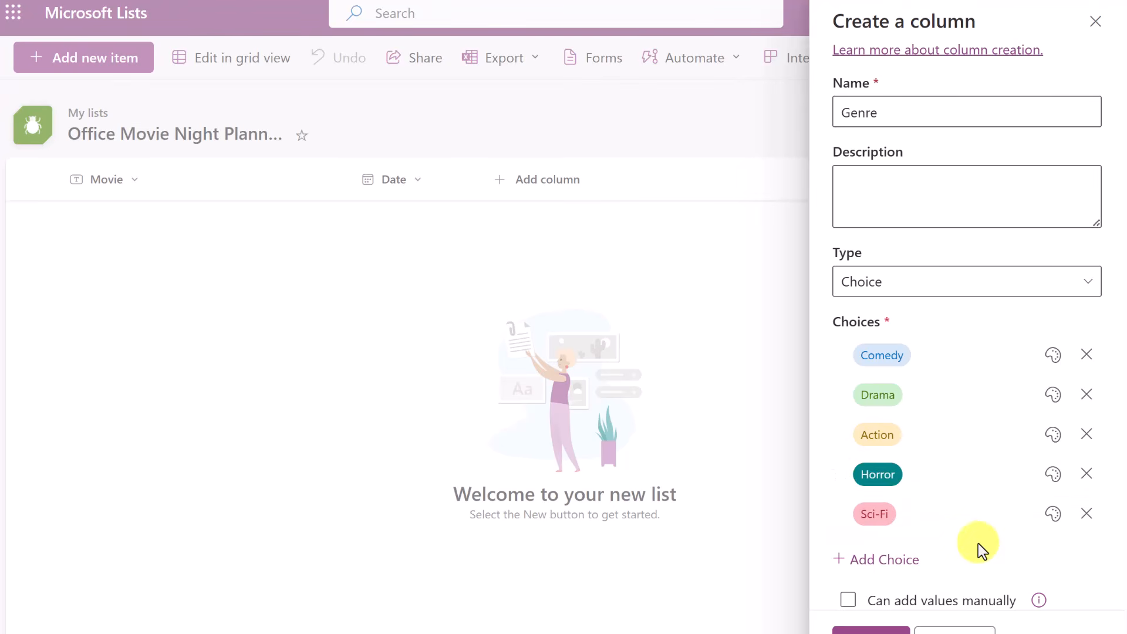
scroll(979, 544, down, 3)
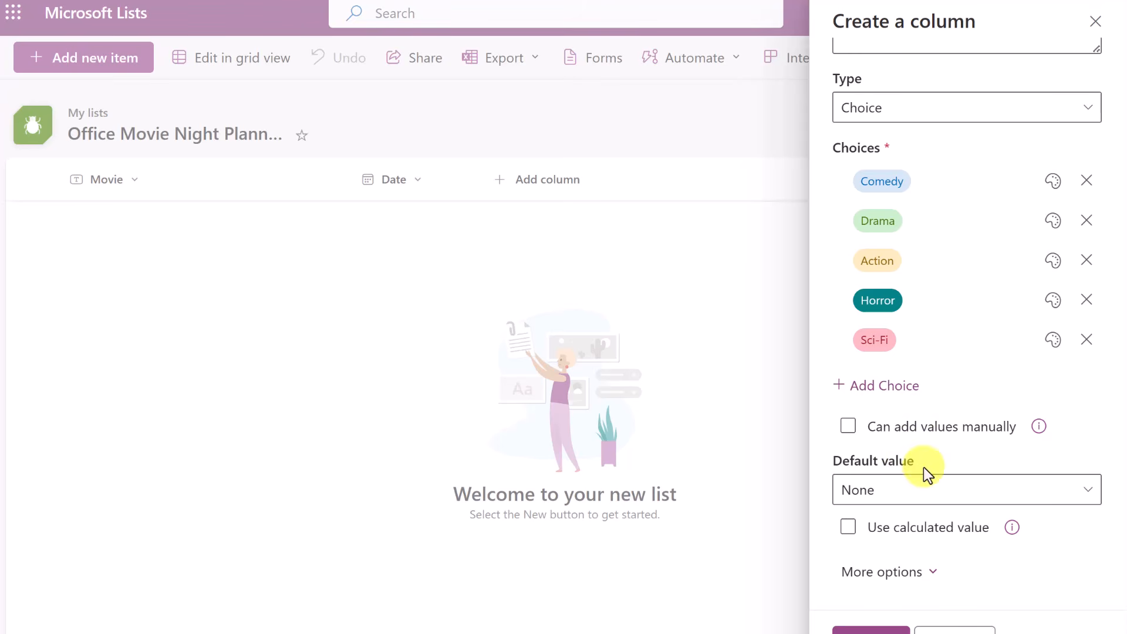
click(923, 574)
scroll(939, 536, down, 5)
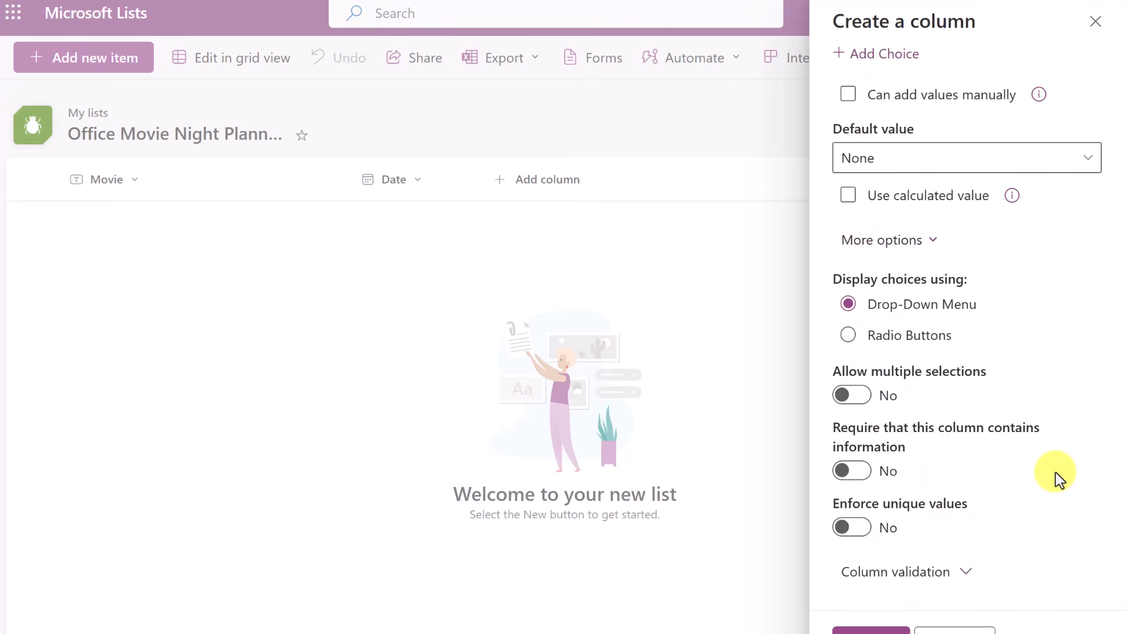
scroll(1035, 470, up, 8)
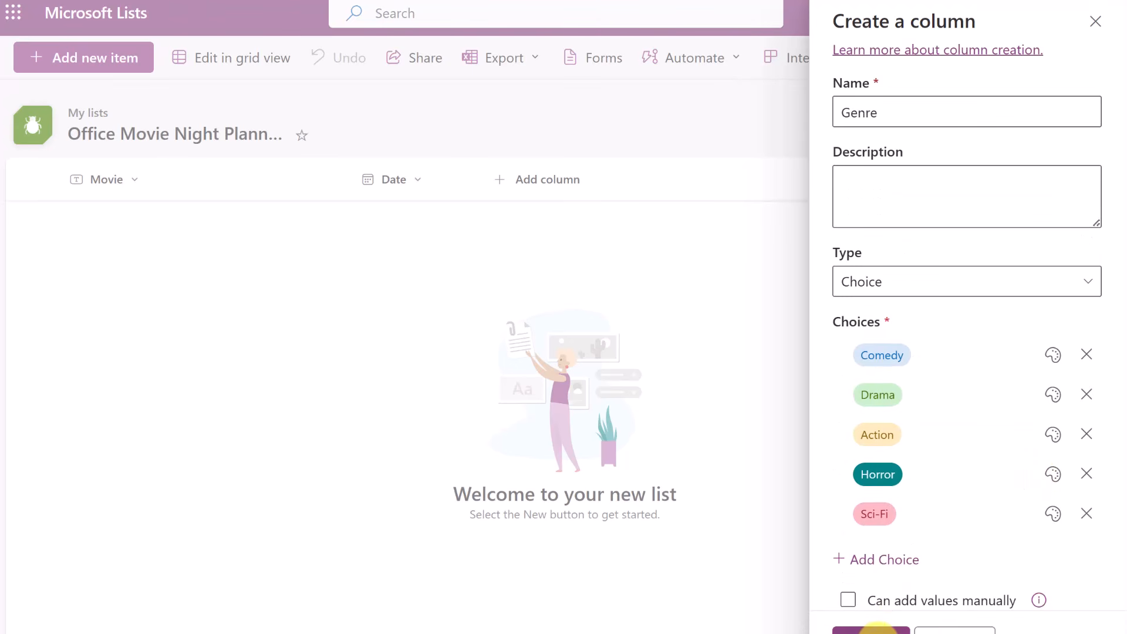
click(878, 631)
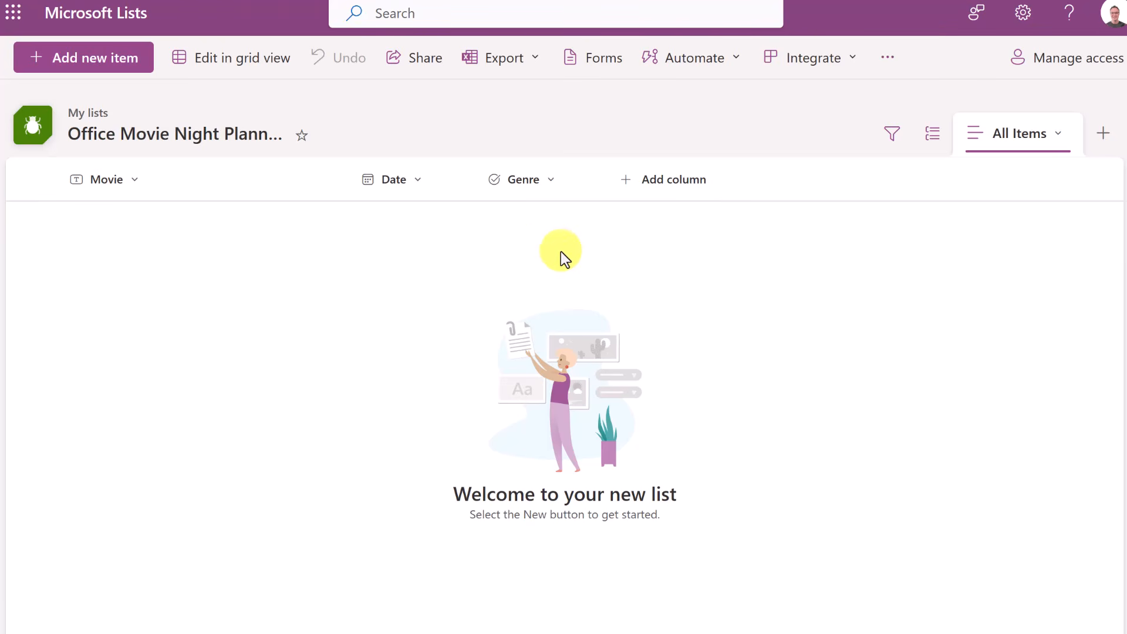
click(551, 188)
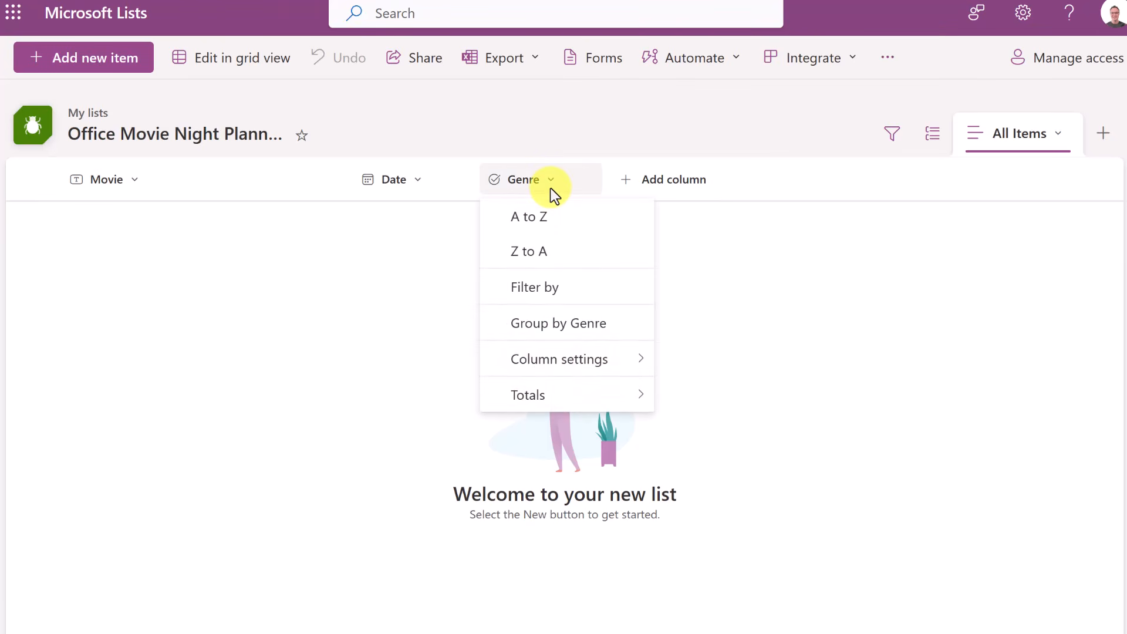
click(414, 179)
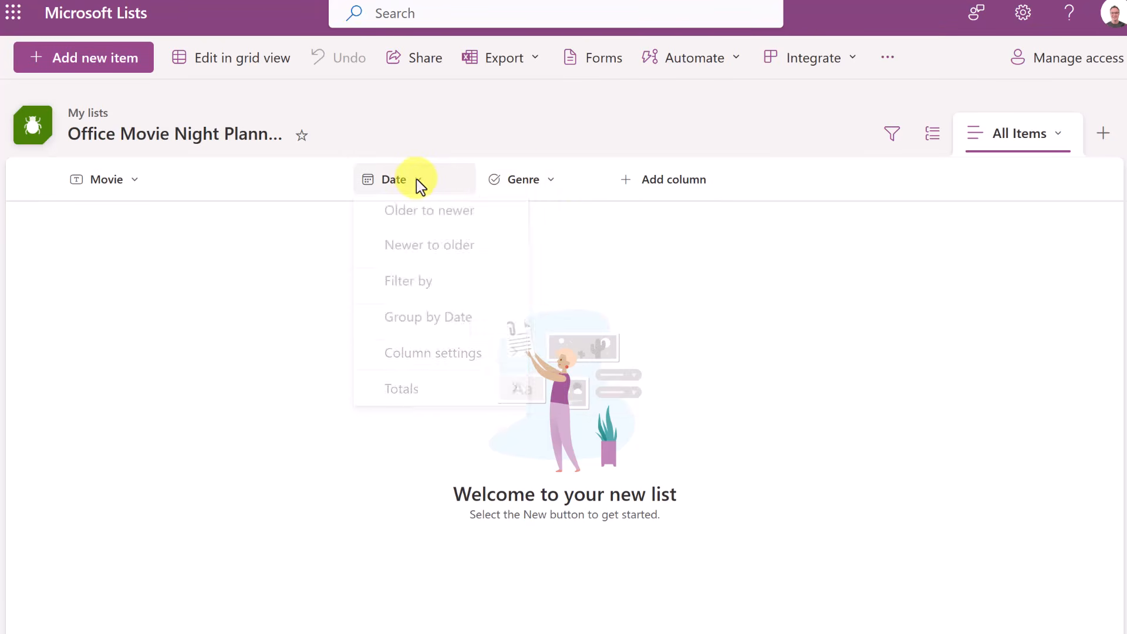
click(135, 178)
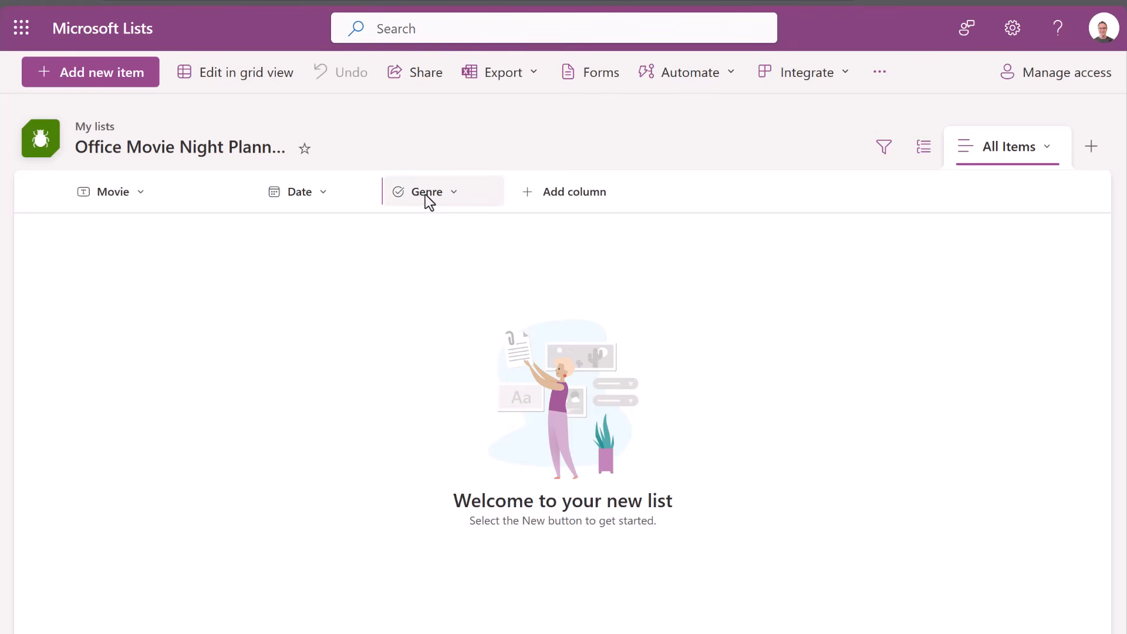
Step: Move the Genre column between the Movie and Date columns
drag(426, 194, 297, 196)
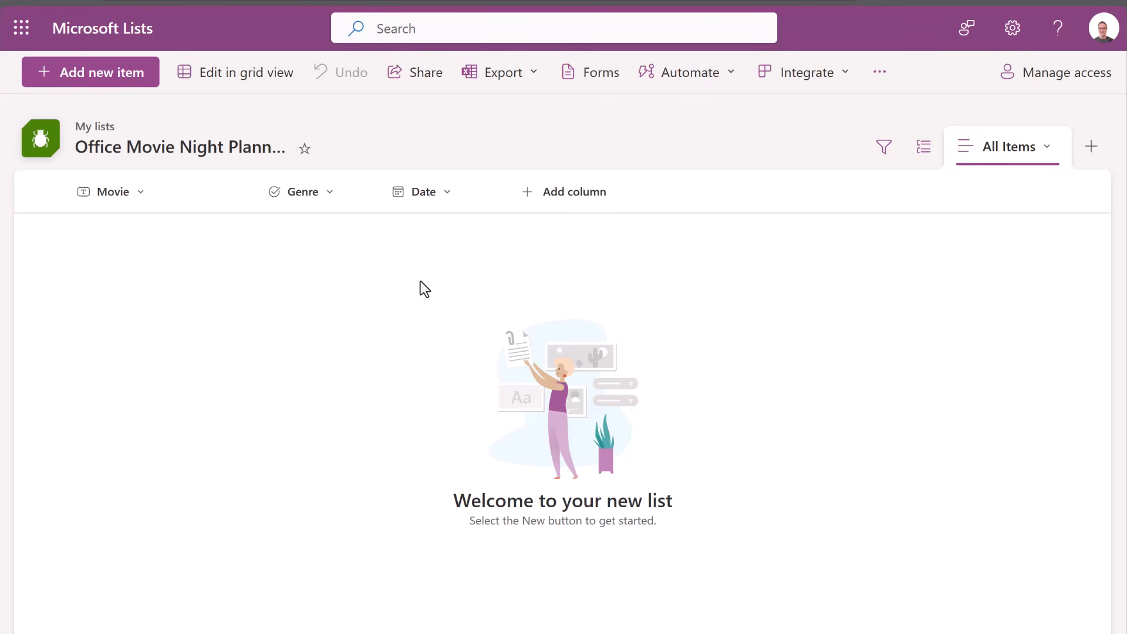
Step: Review the Date column's edit settings and close them without saving
click(448, 196)
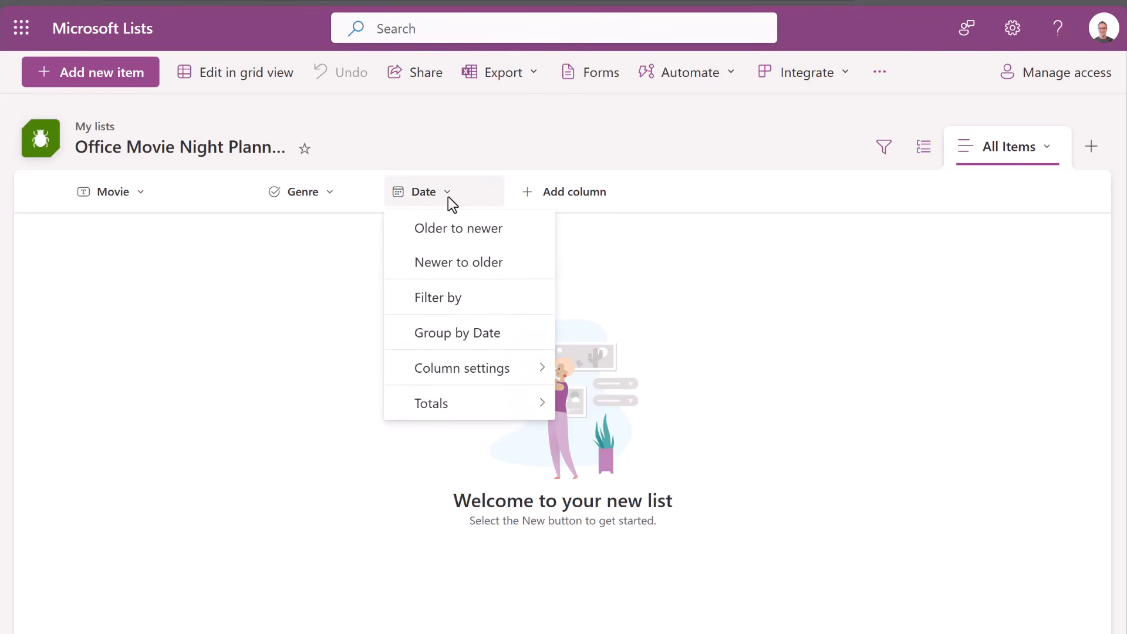
mouse_move(491, 369)
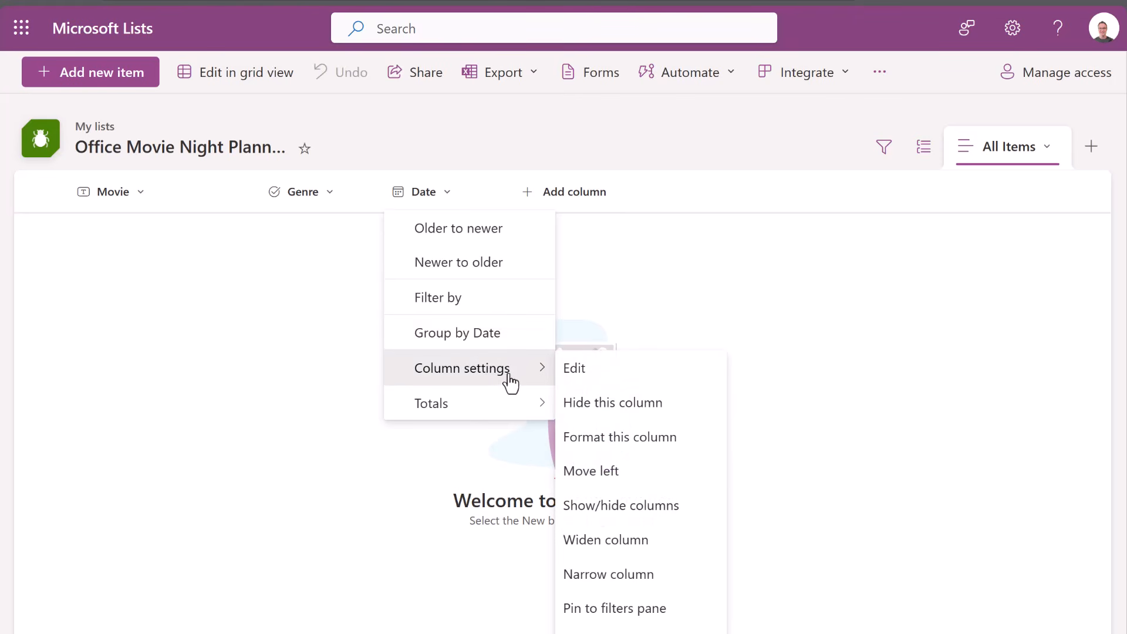
click(590, 371)
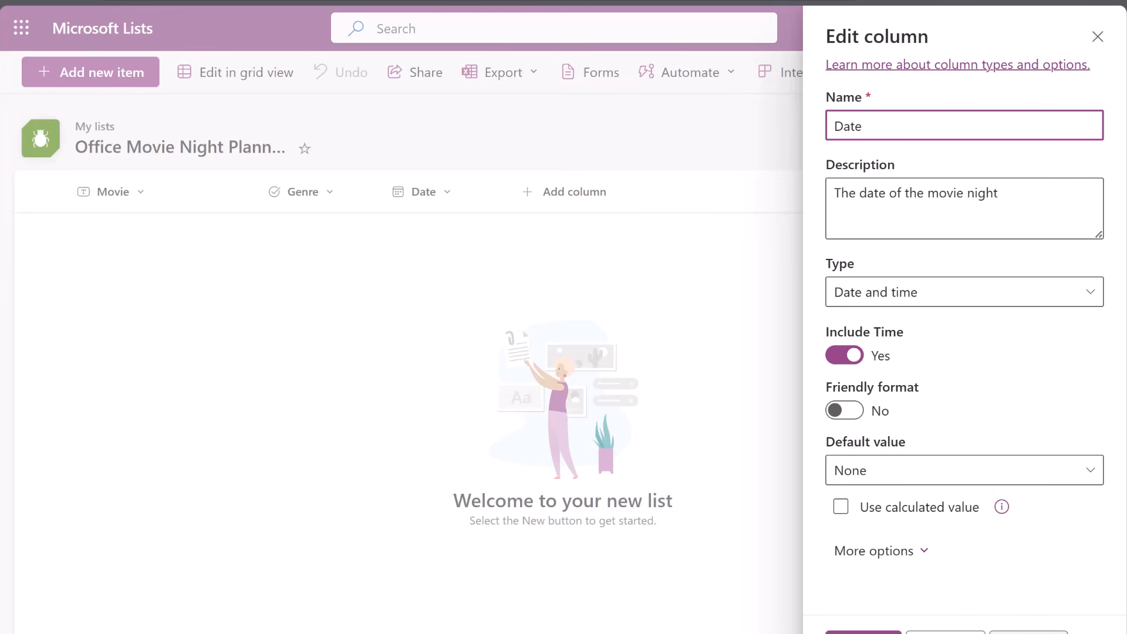
click(1097, 36)
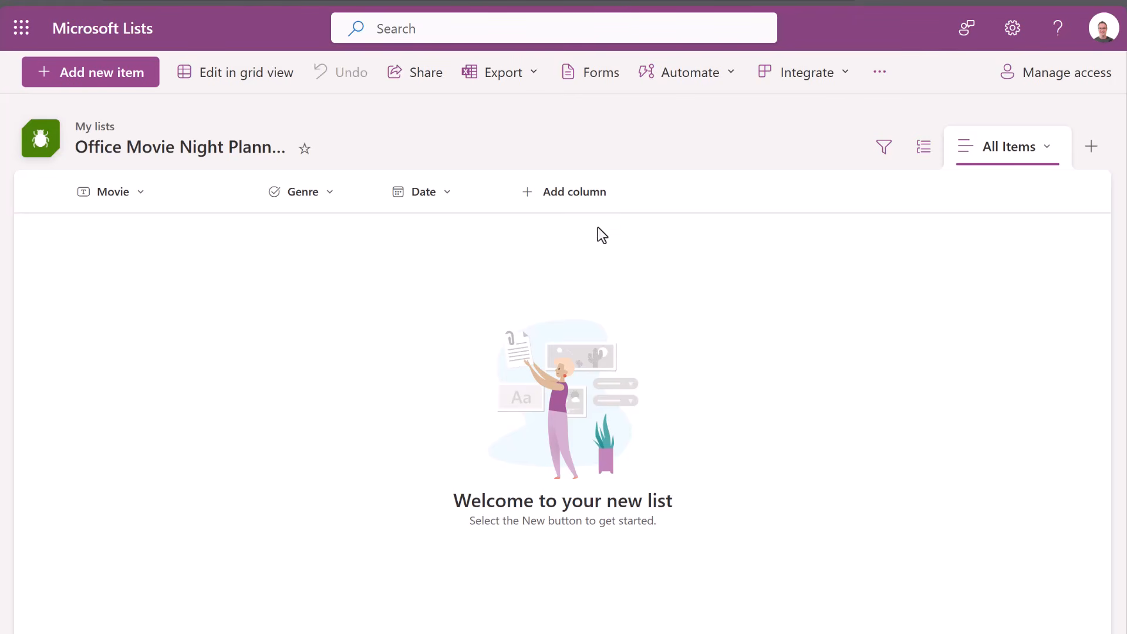
Step: Create a Number column named "Runtime" with the default number settings
click(592, 209)
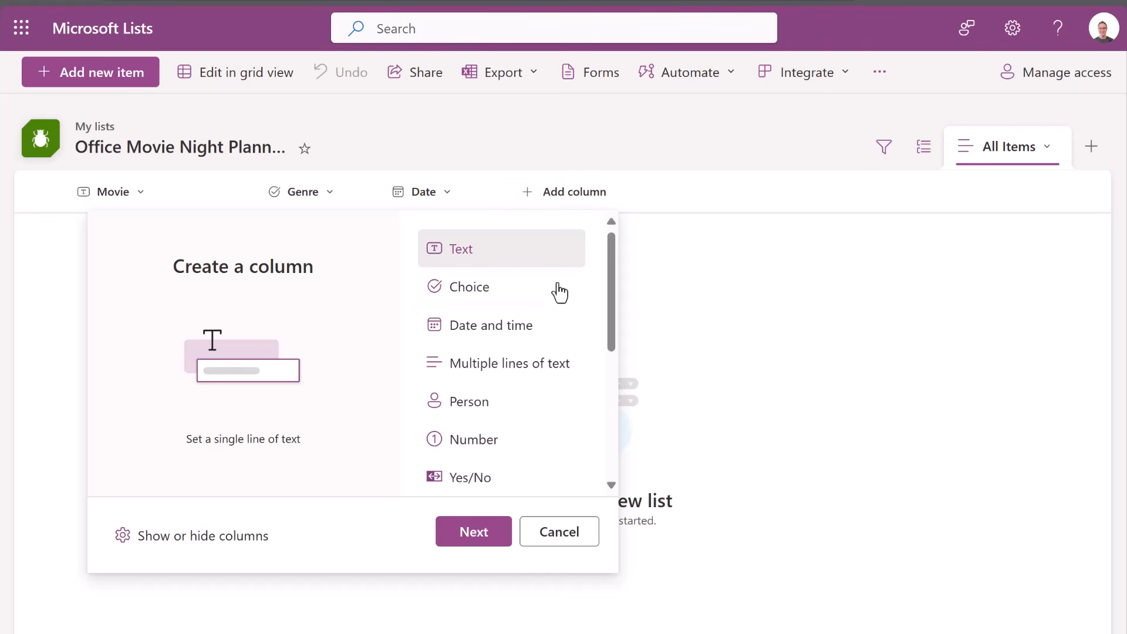
click(495, 452)
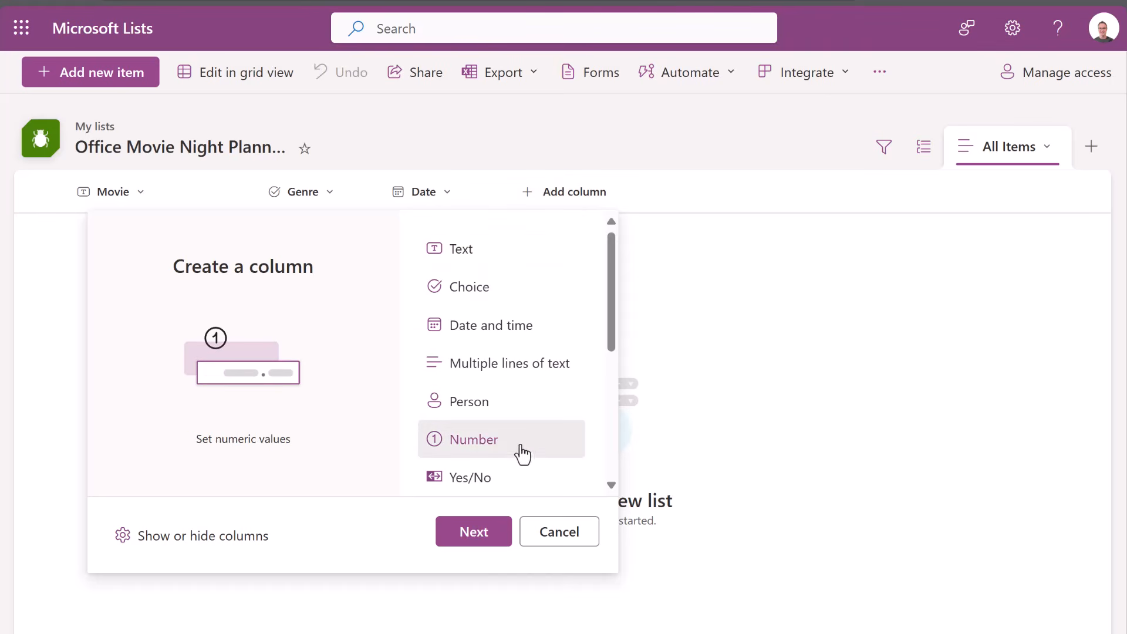
click(488, 535)
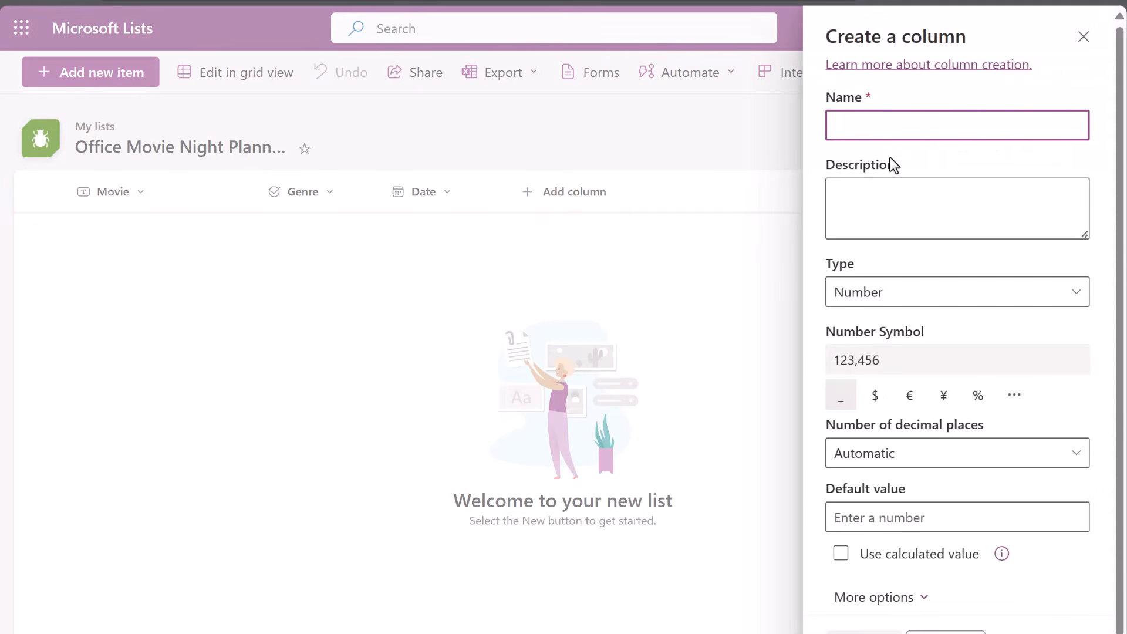
text(Runtime)
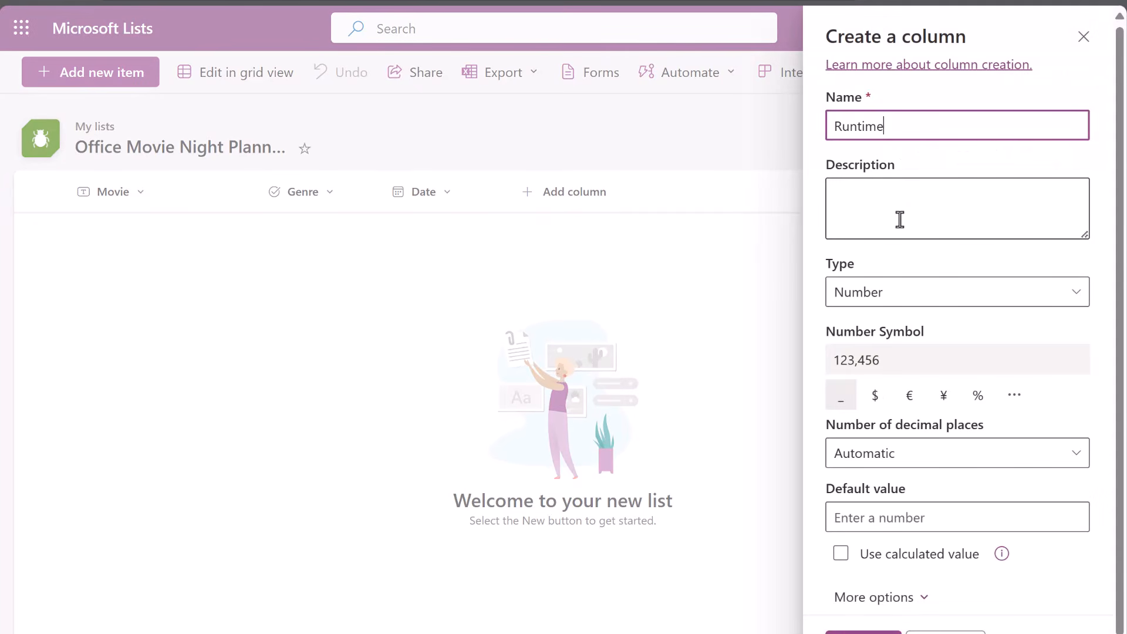
scroll(912, 397, down, 1)
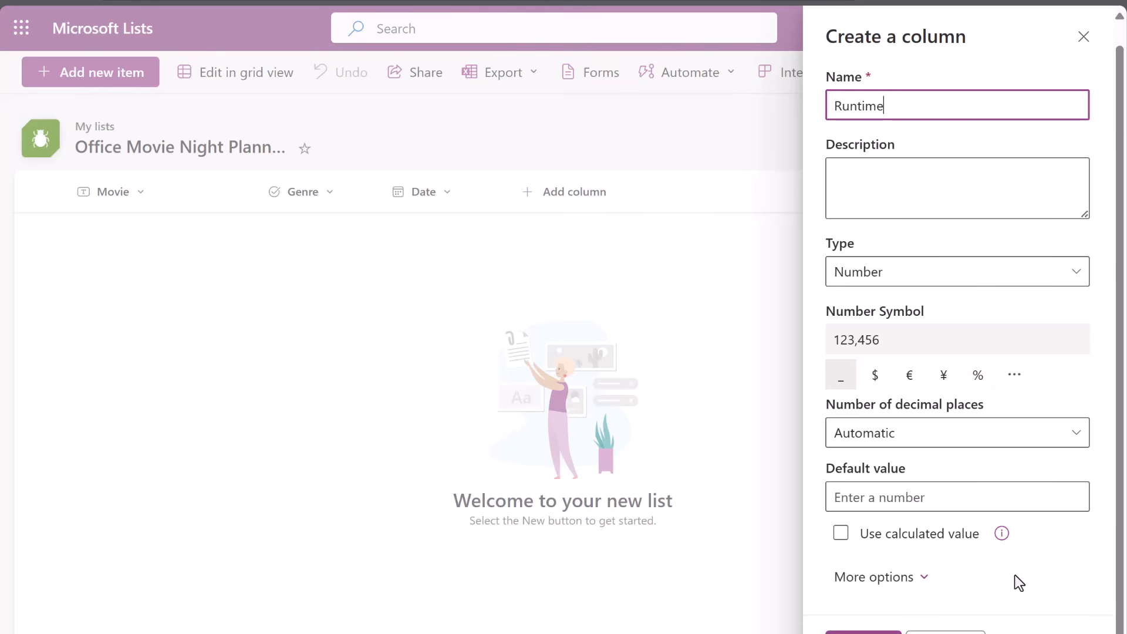
click(864, 632)
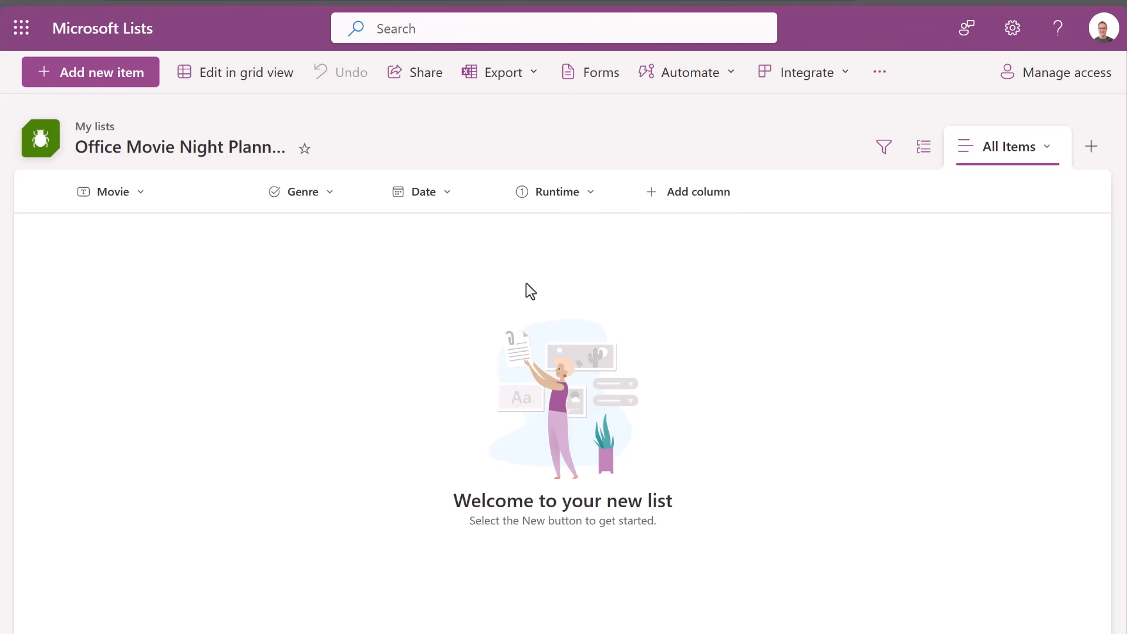
Step: Create a single-line text column named "Location" with the description "Where the movie will be shown (e.g., Conference Room 1)."
click(678, 191)
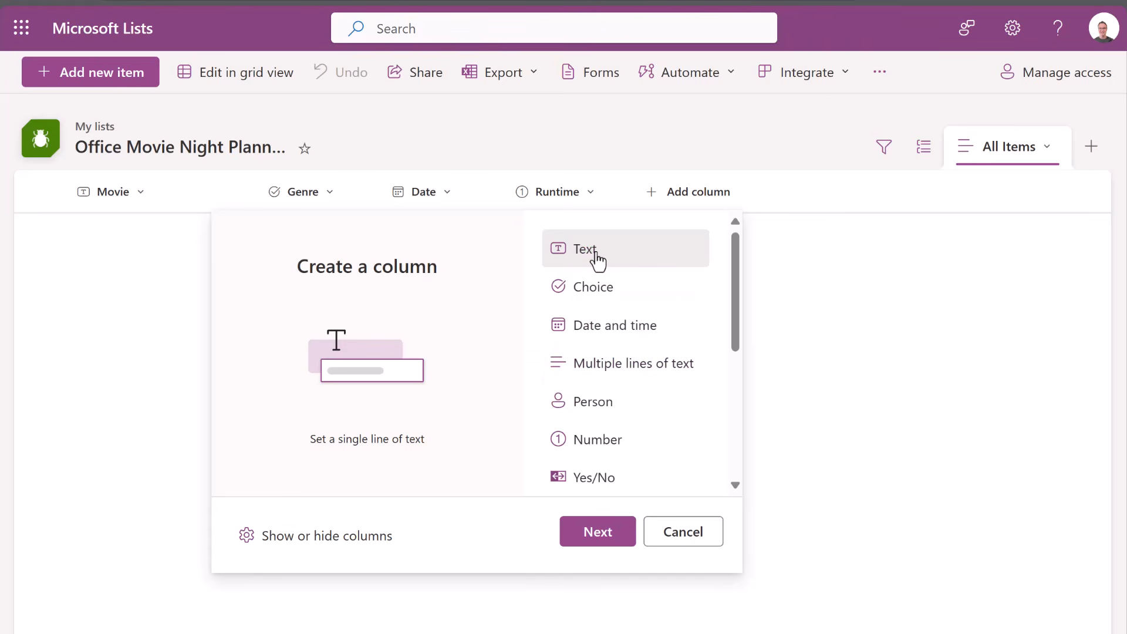
click(607, 533)
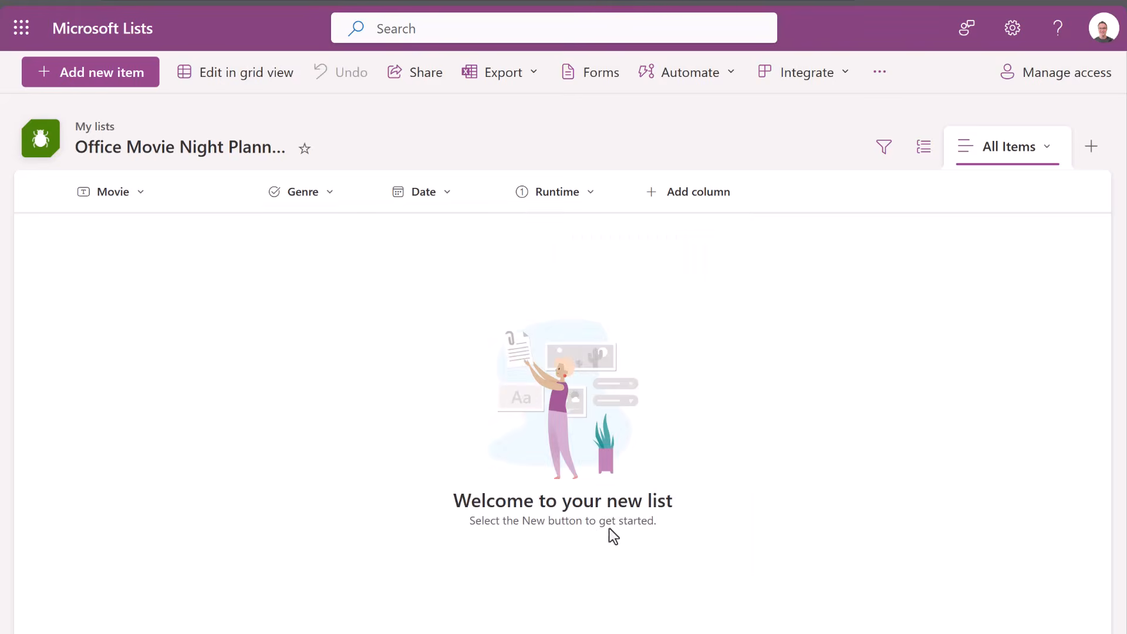
text(Location)
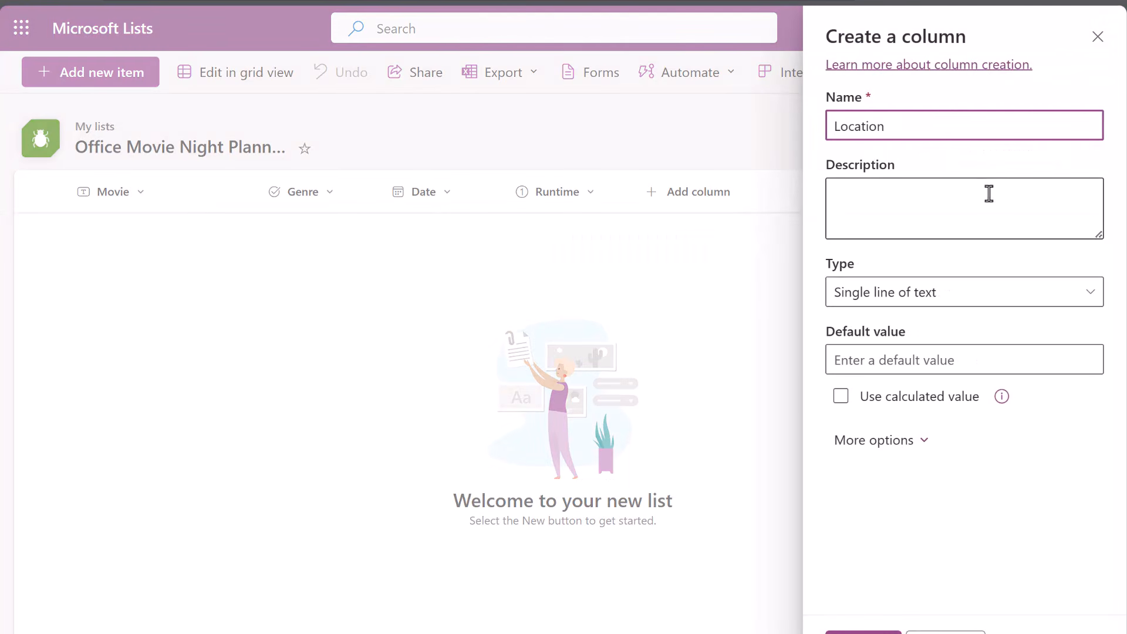
click(863, 633)
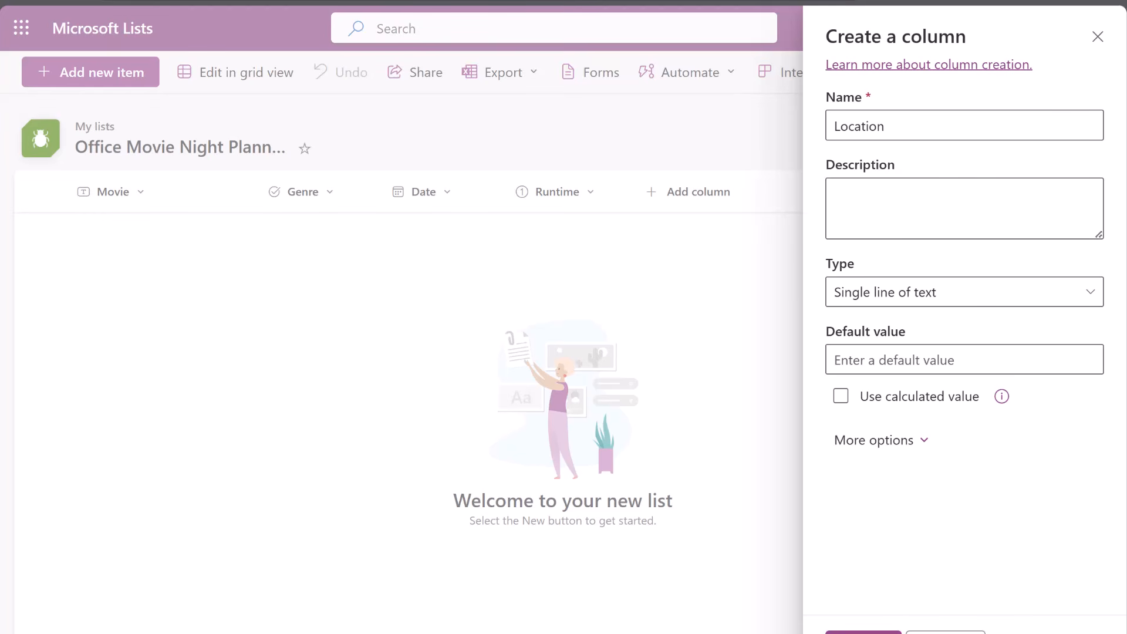
click(924, 219)
text(Where the movie will be shown (e.g., Conference Room 1).)
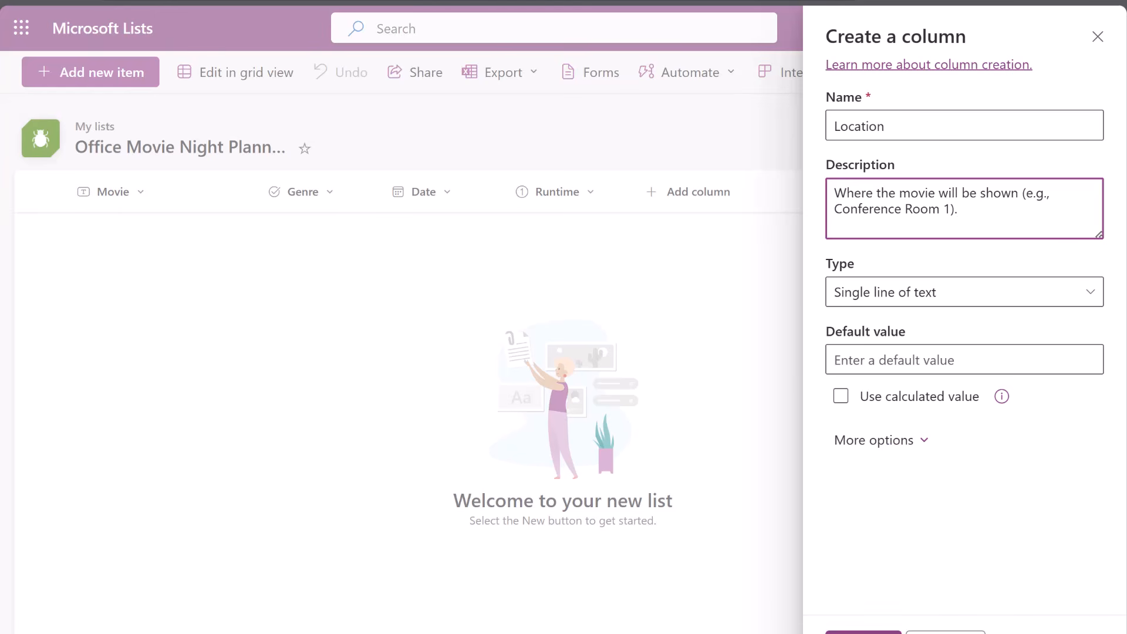
click(864, 632)
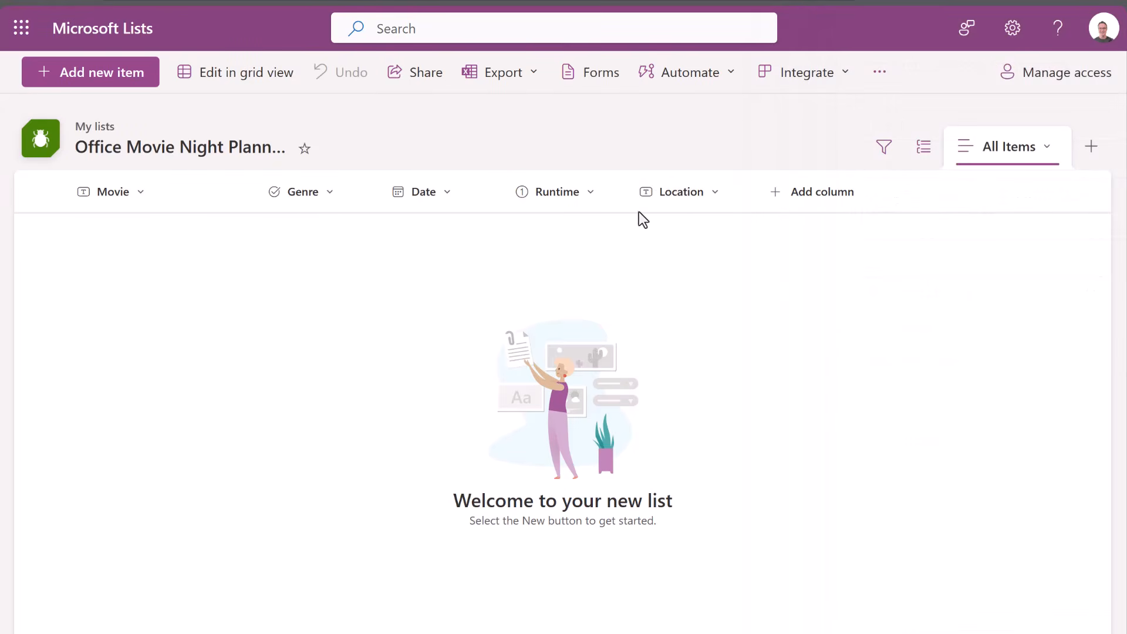
Step: Examine the column options of Snacks Provided, Special Requests, Organizer, URL and Status
mouse_move(508, 196)
mouse_down()
mouse_move(541, 196)
mouse_move(491, 192)
mouse_up()
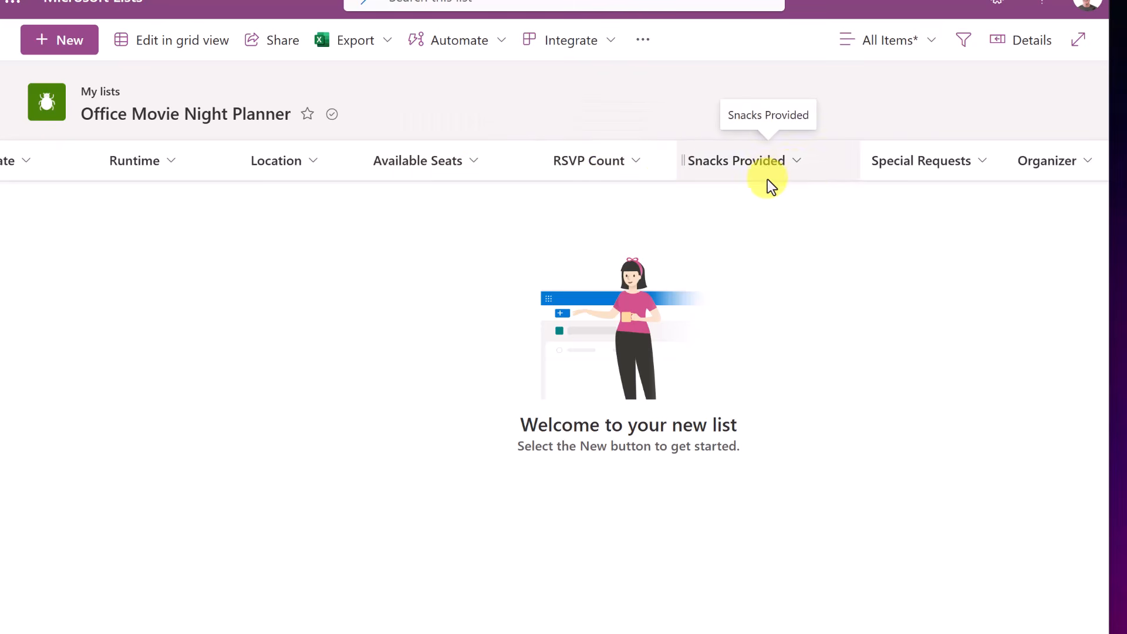
click(793, 170)
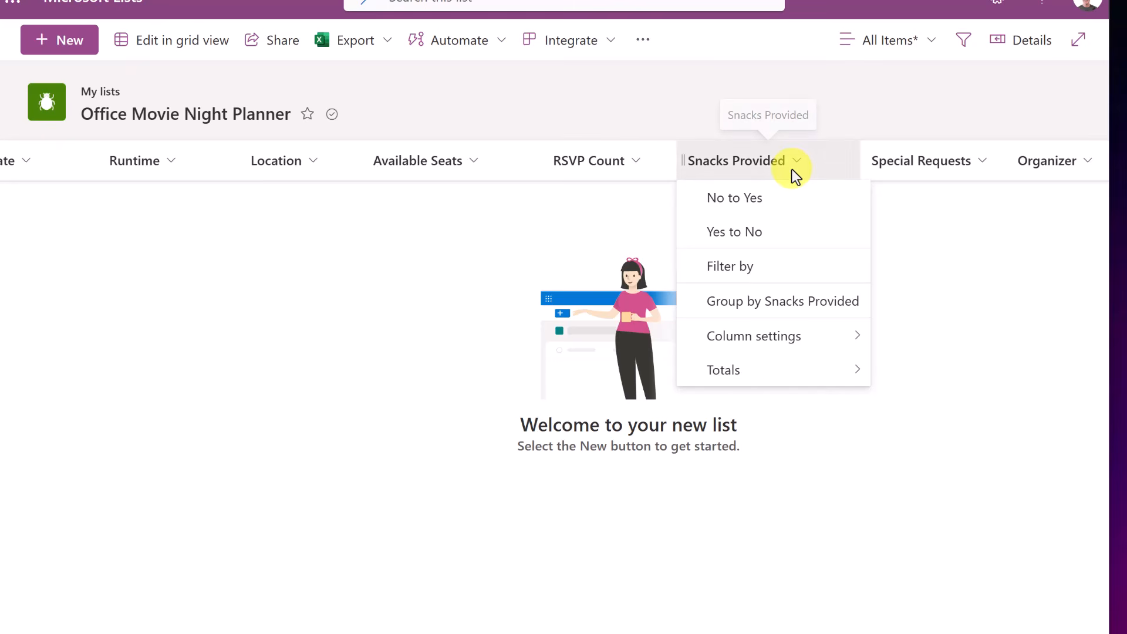
click(839, 455)
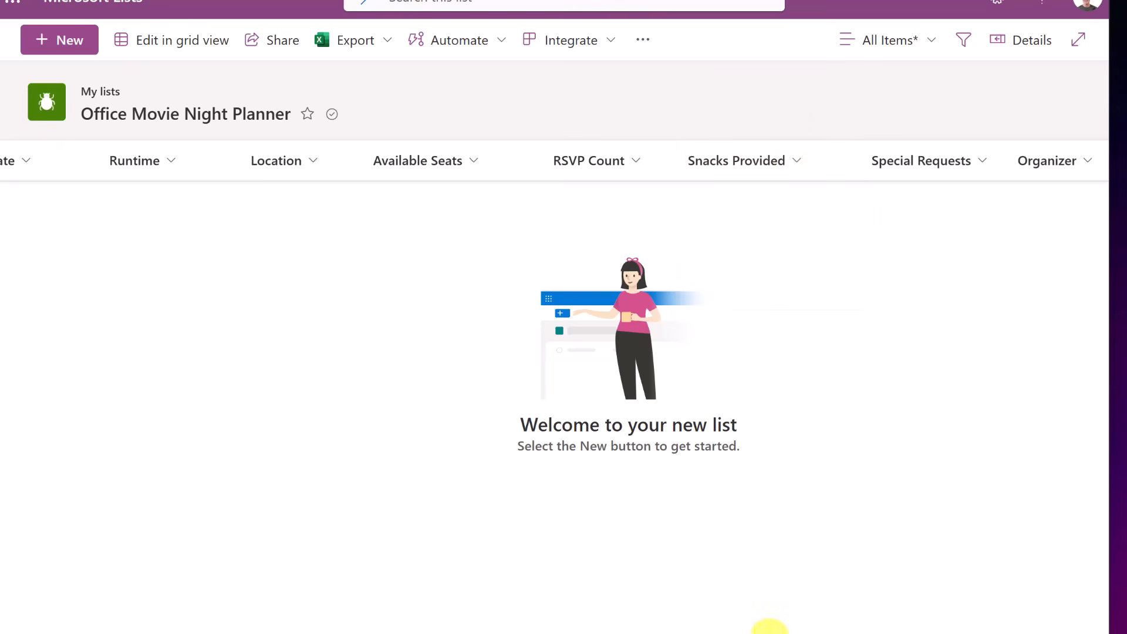
drag(766, 631, 906, 630)
click(703, 161)
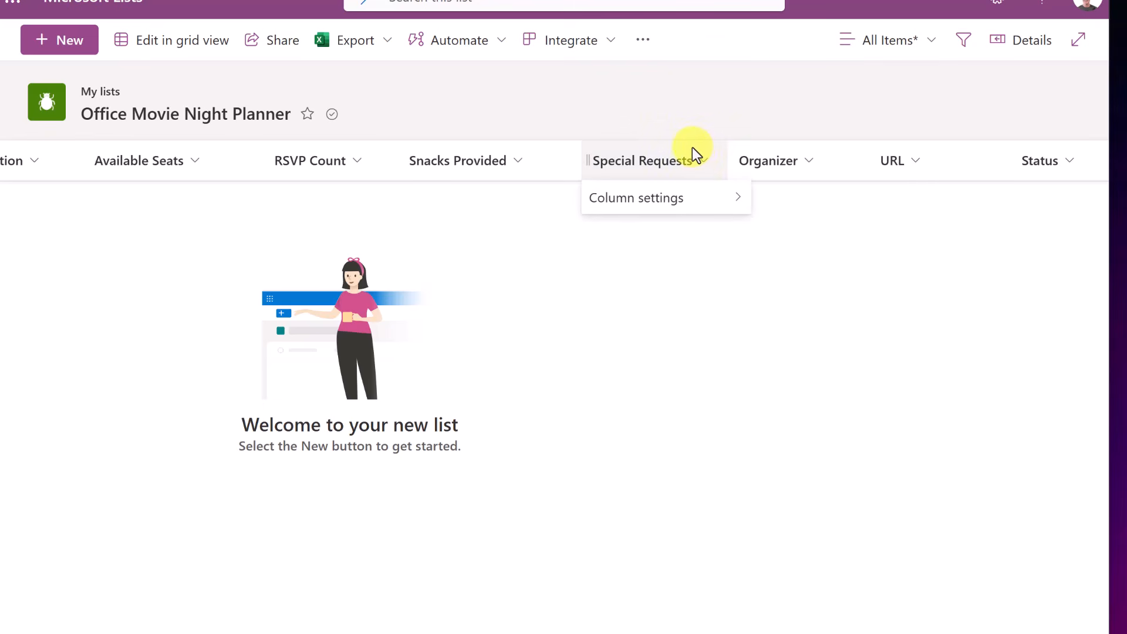
click(816, 167)
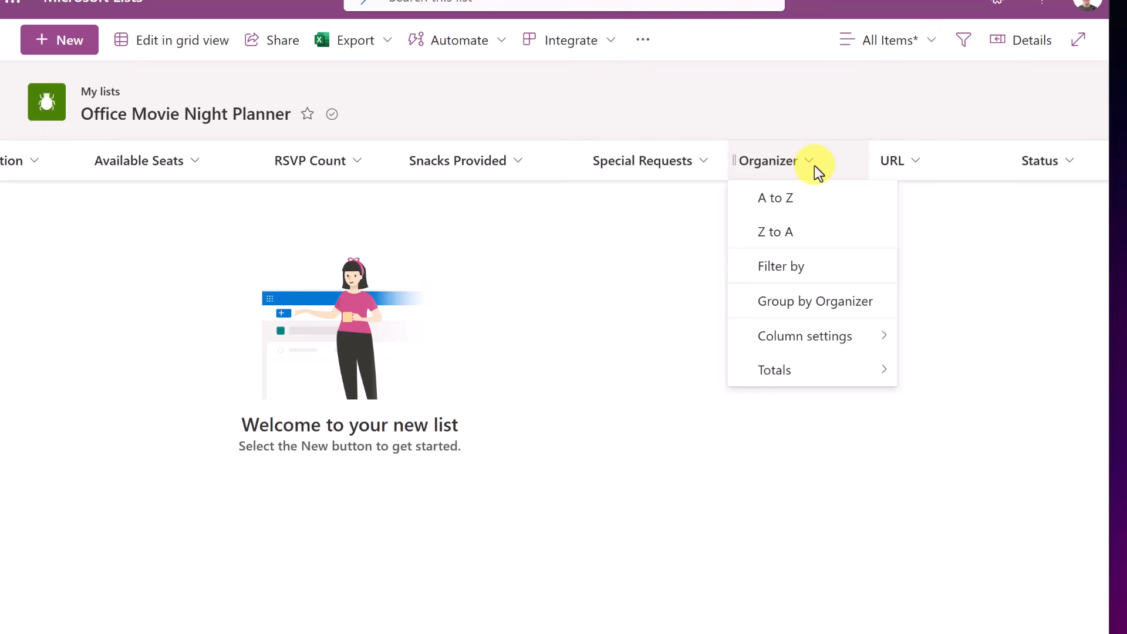
click(924, 162)
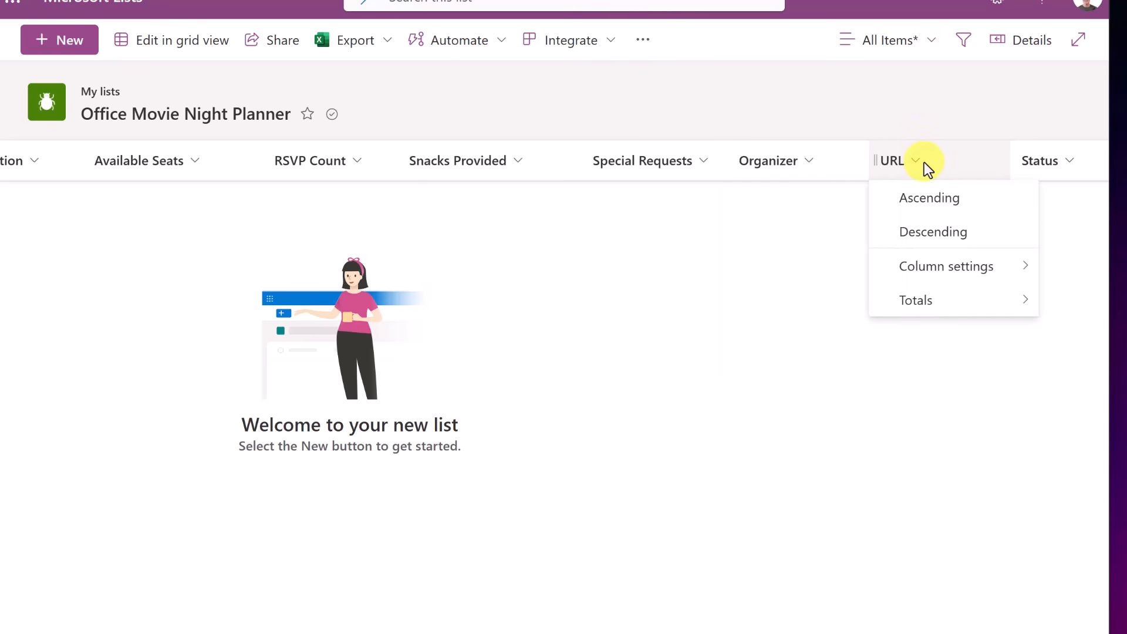
click(1070, 163)
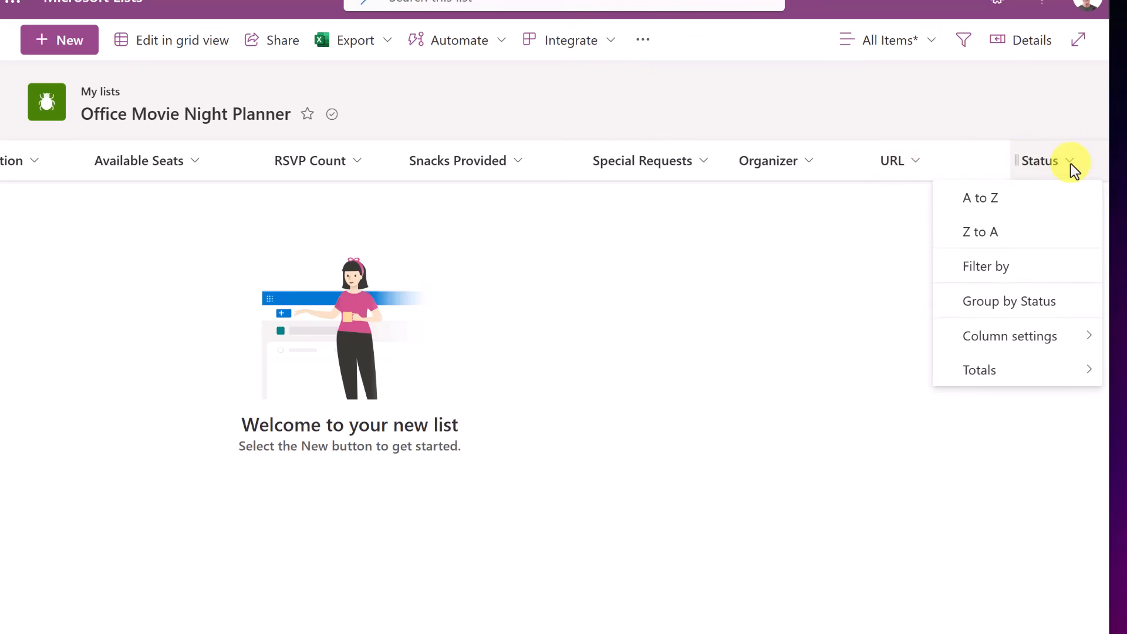
click(802, 290)
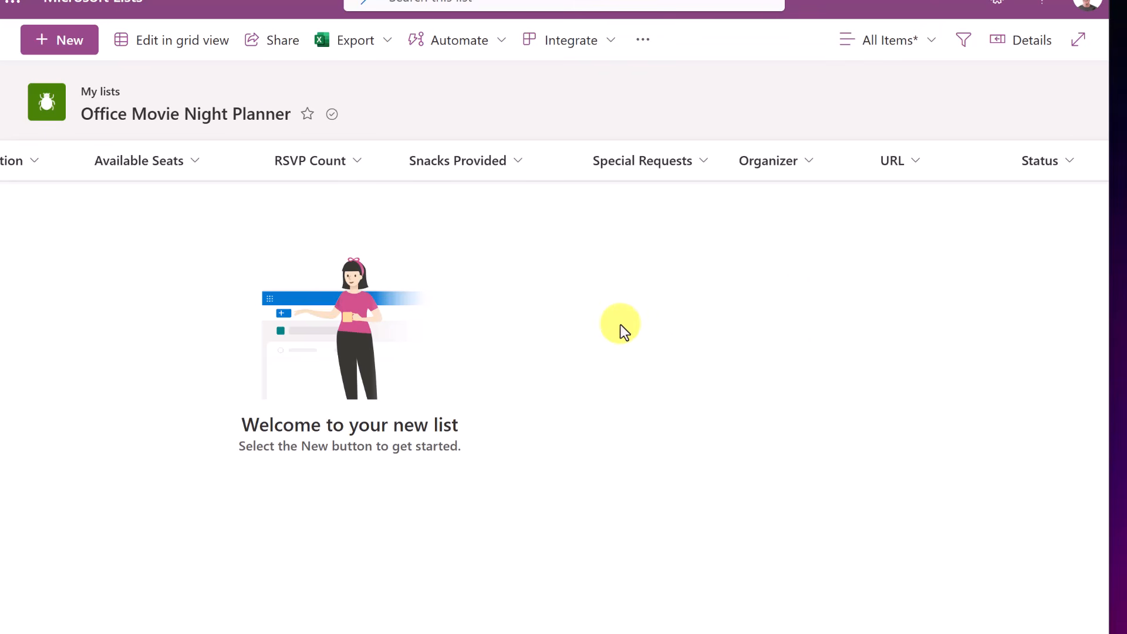
Step: Examine the sharing permission levels with a colleague added as recipient, remove the recipient and close sharing without sending
click(291, 52)
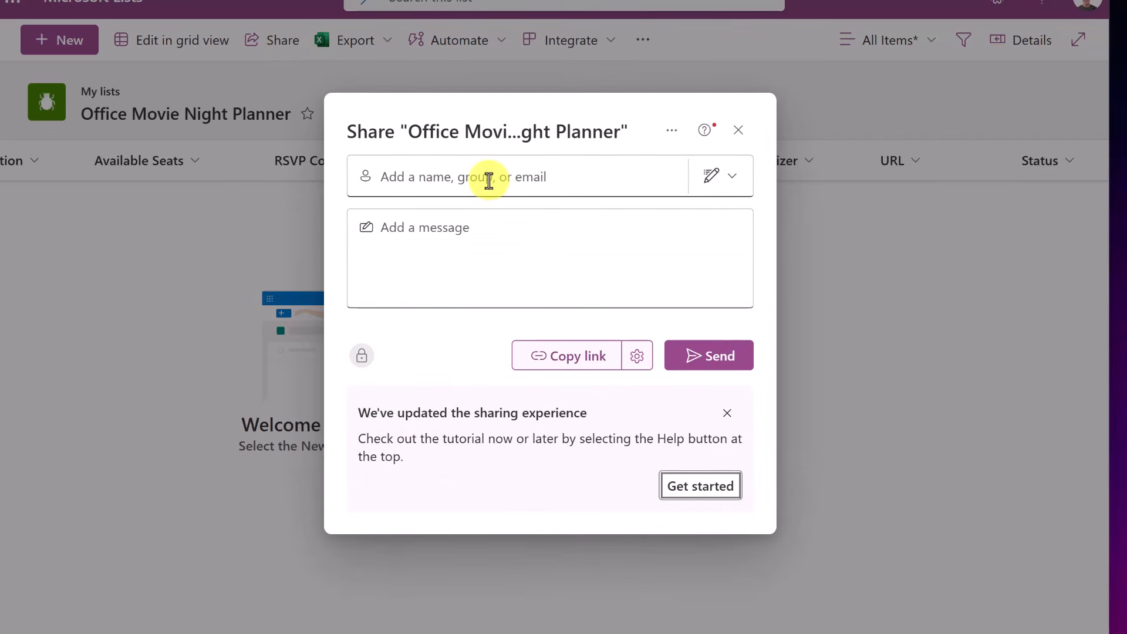
click(449, 177)
text(as)
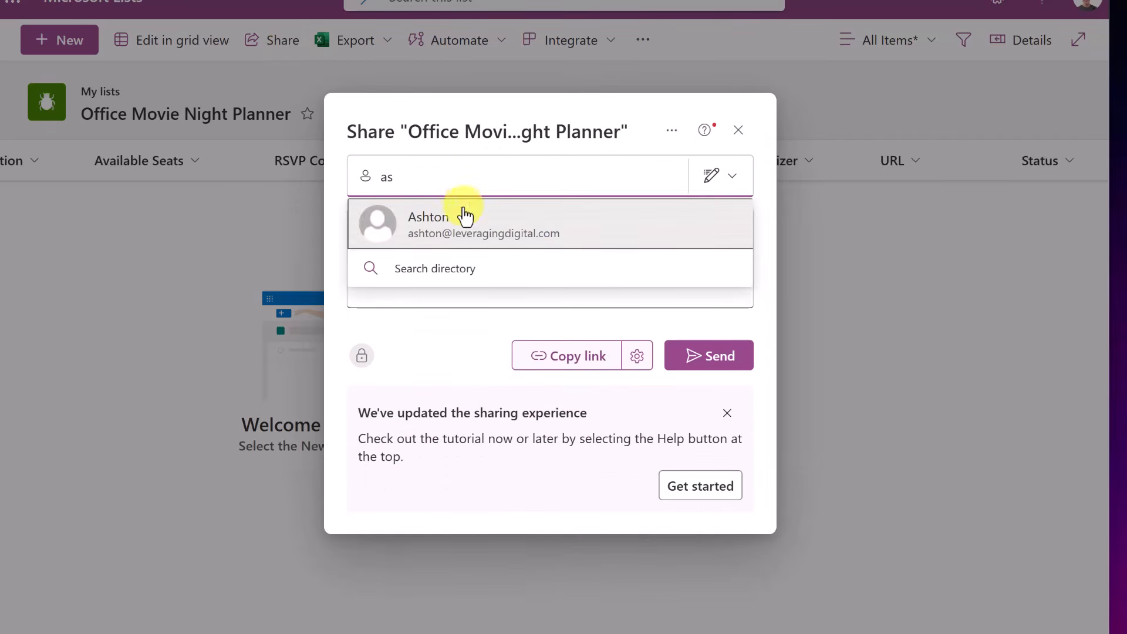
click(466, 235)
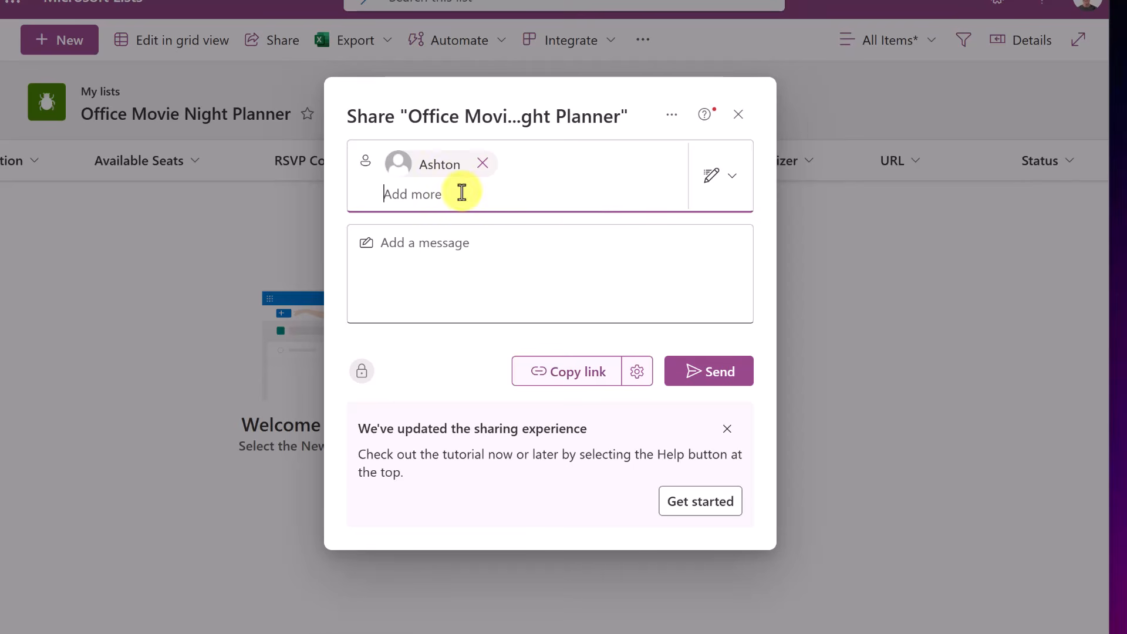
click(734, 187)
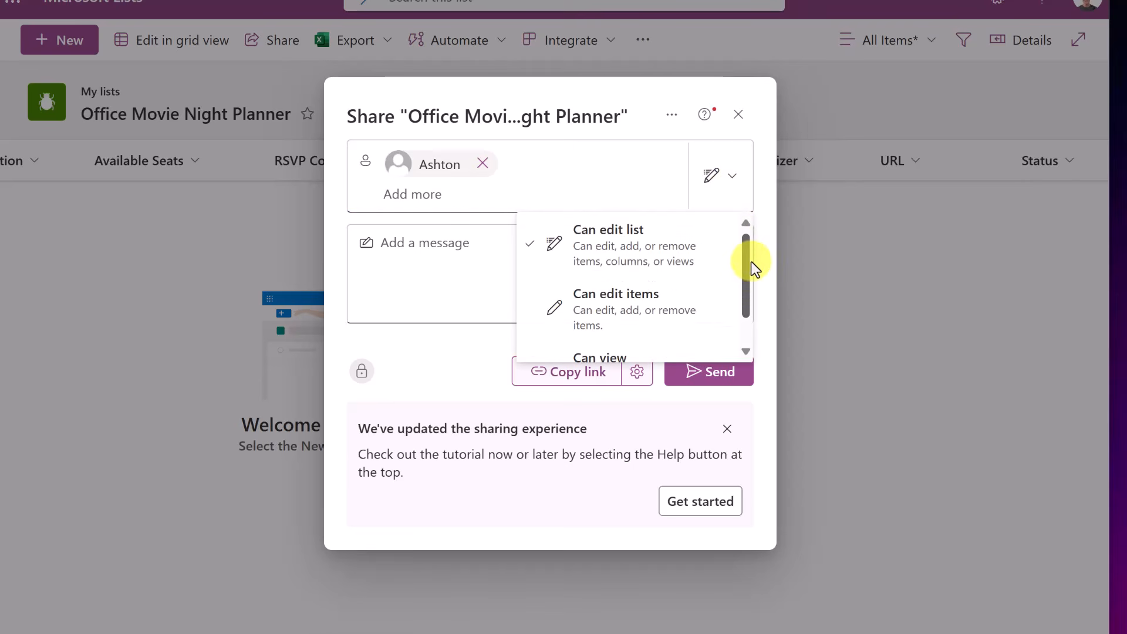
drag(752, 262, 752, 296)
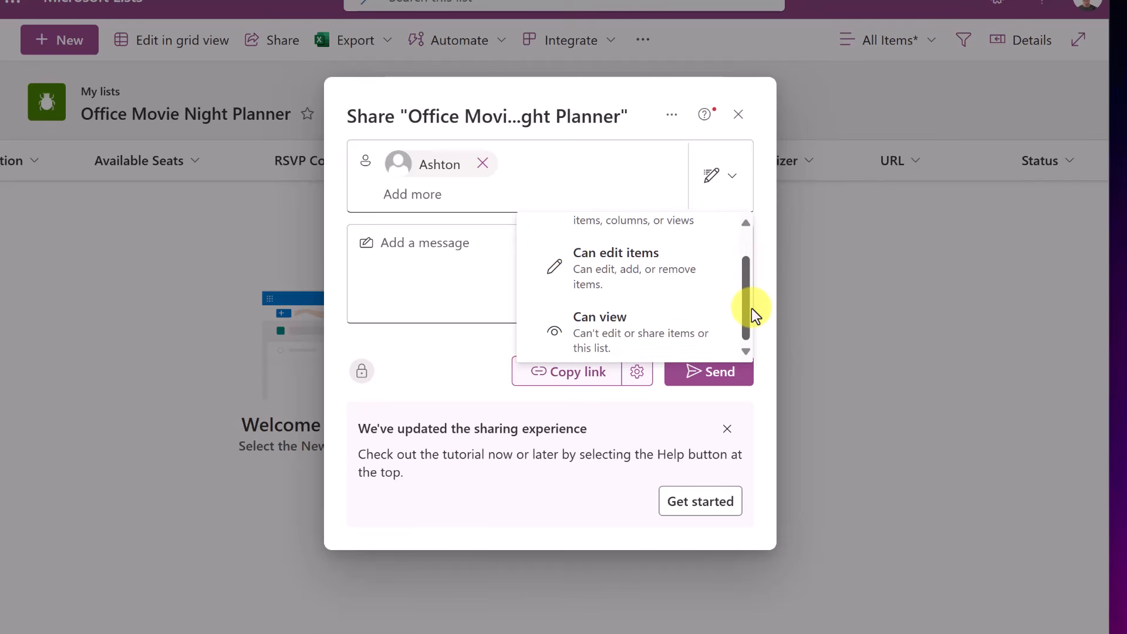
click(484, 164)
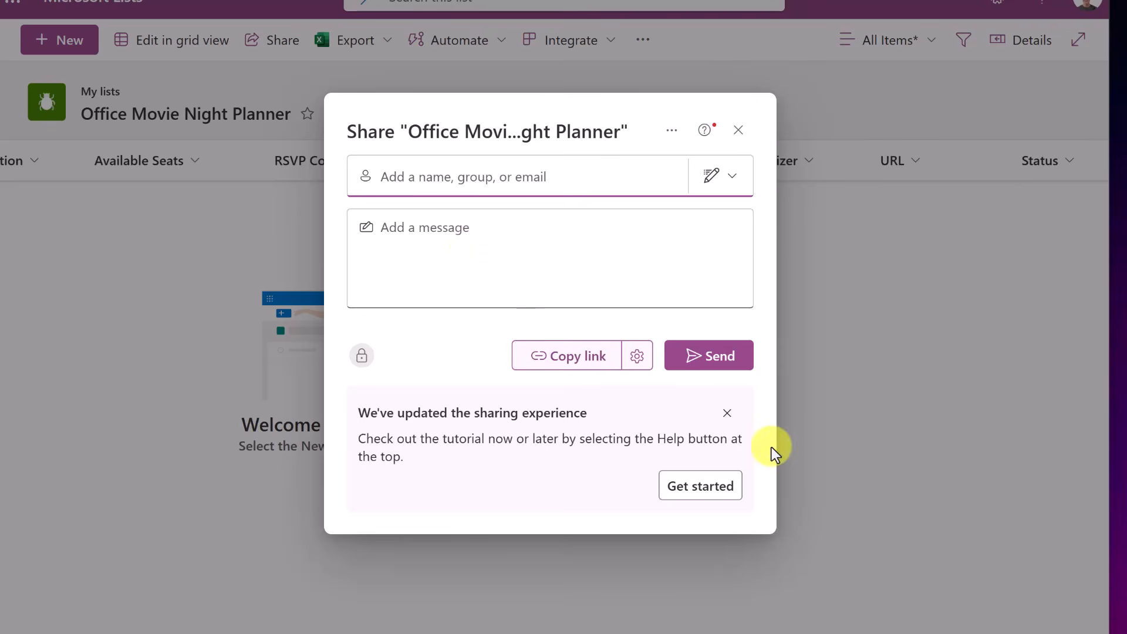
click(738, 131)
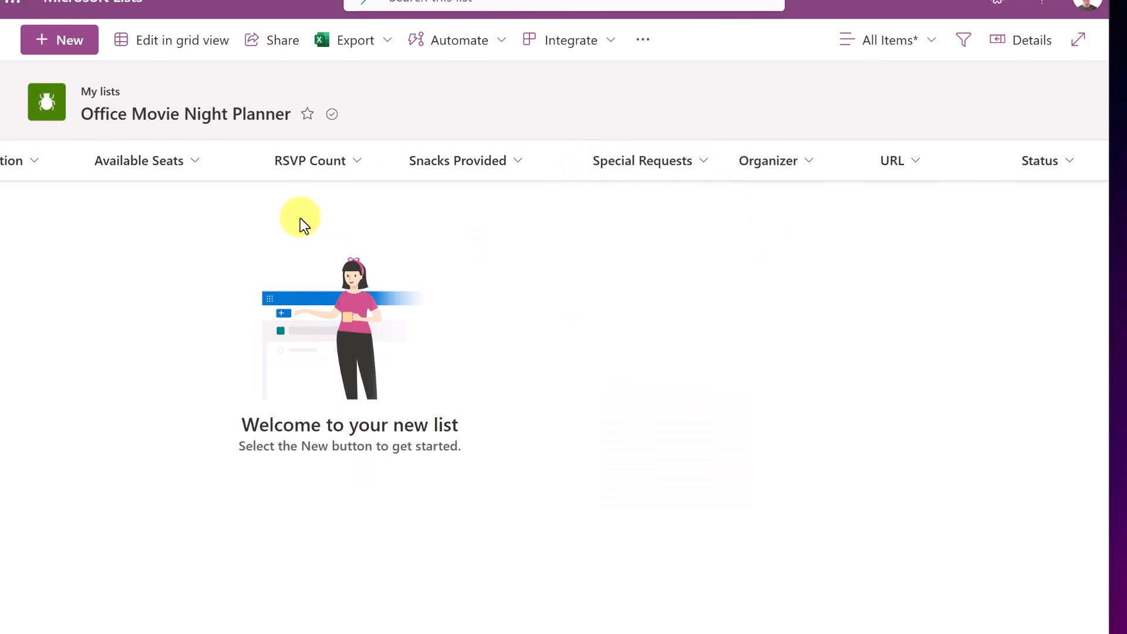
Step: Start a new list item, look through its fields, and enter "Inception" as the Movie
click(91, 52)
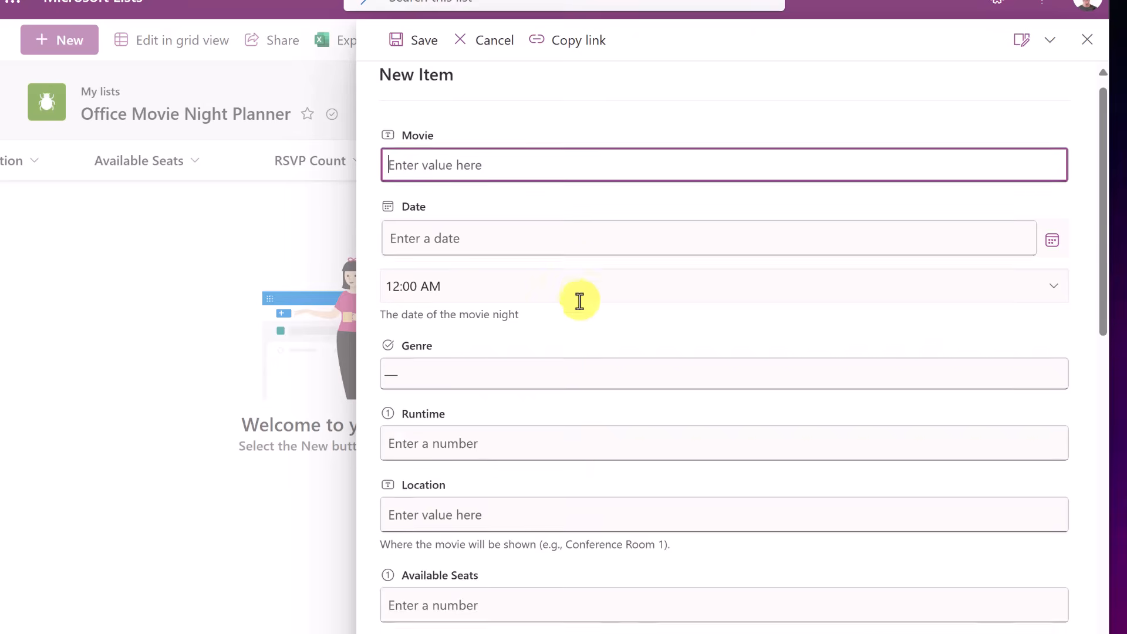
scroll(580, 301, down, 7)
scroll(599, 335, up, 5)
scroll(601, 336, up, 2)
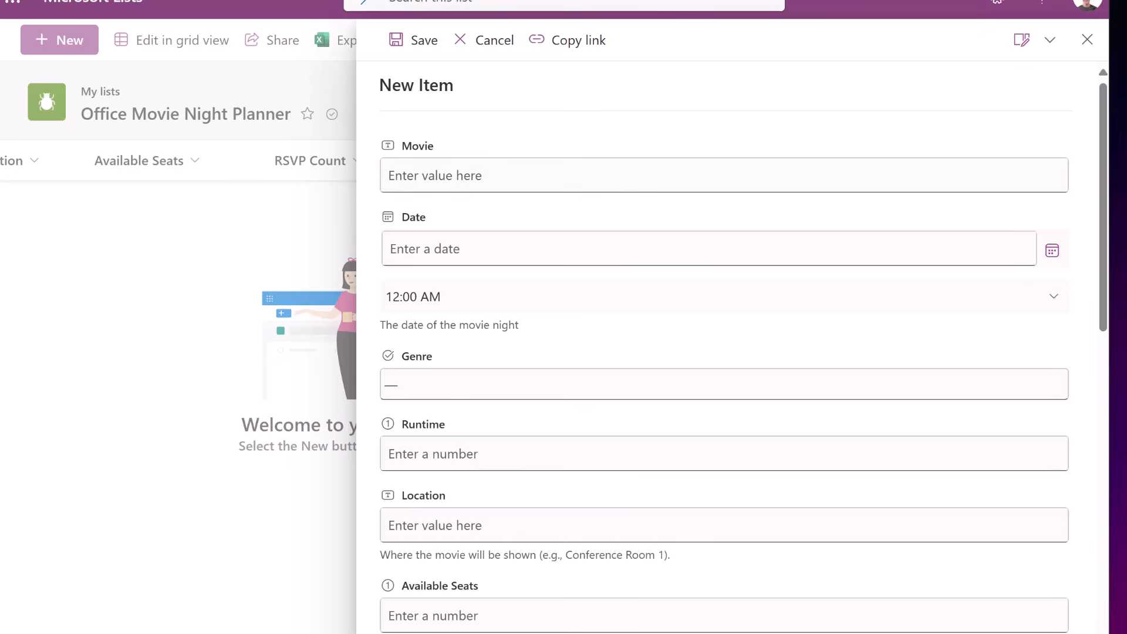
click(576, 178)
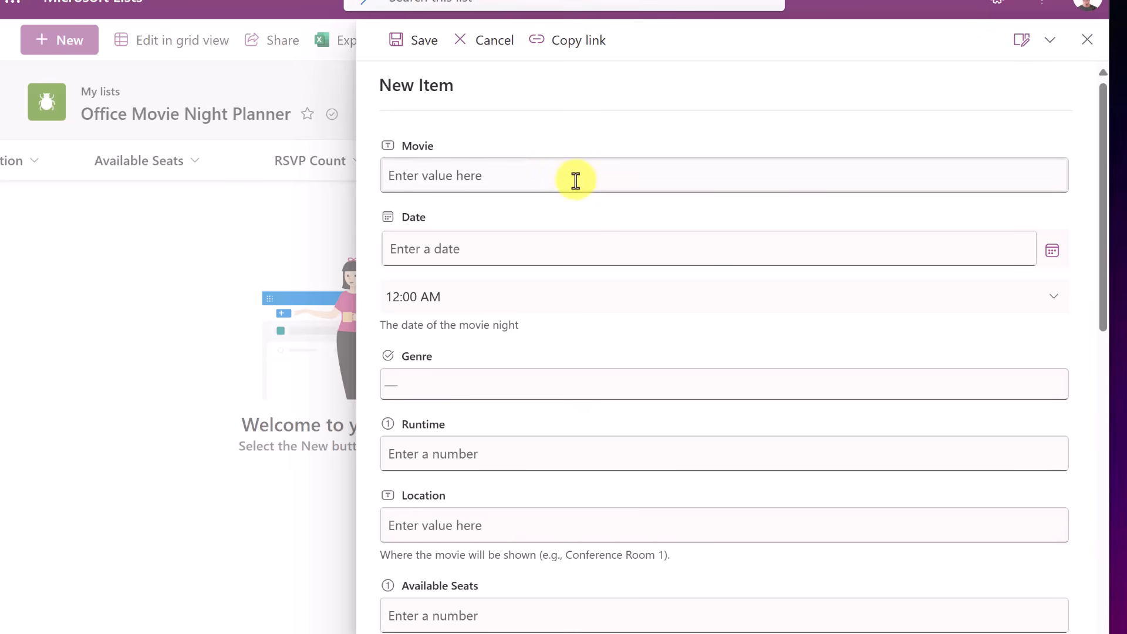
text(Inception)
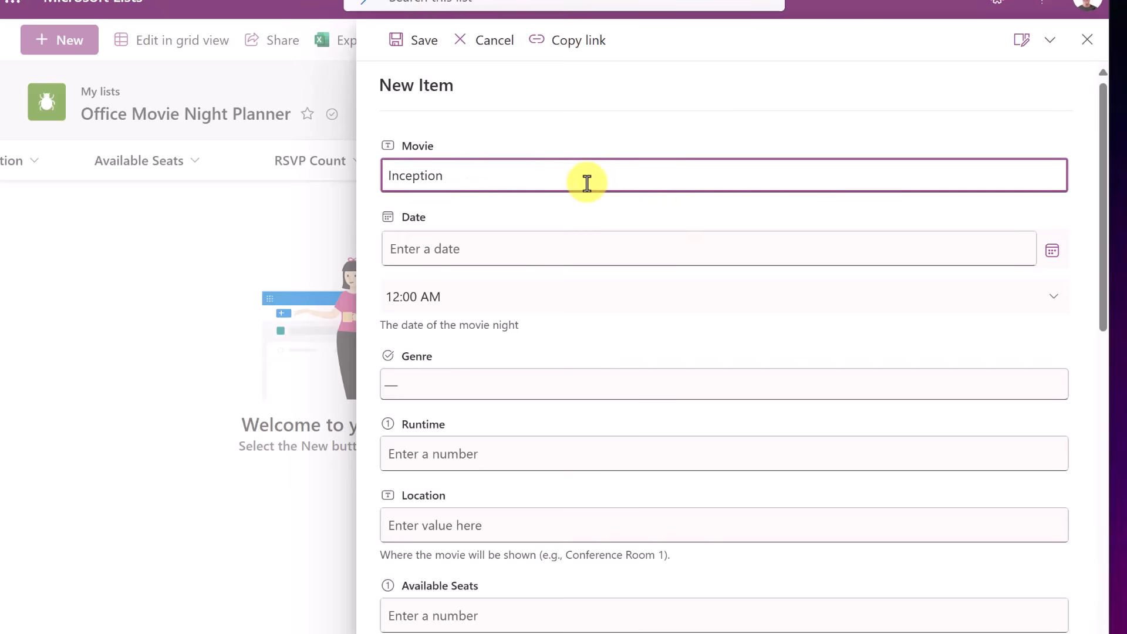
Step: Set the Inception item's date to 5/15/2024 and its time to 7:00 PM
click(1053, 264)
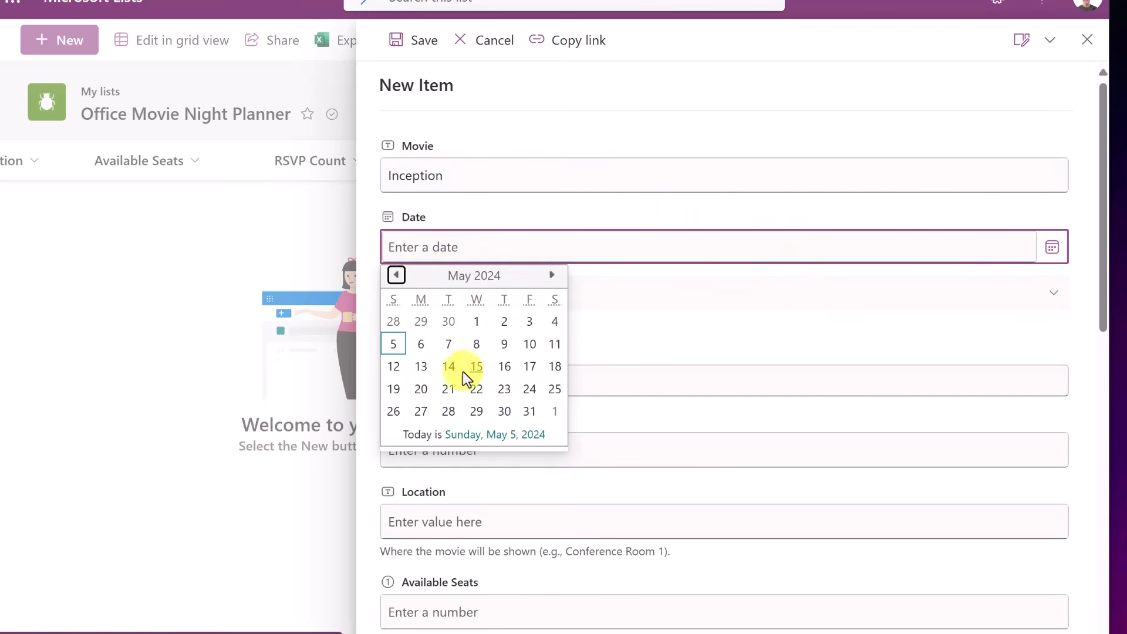
click(475, 370)
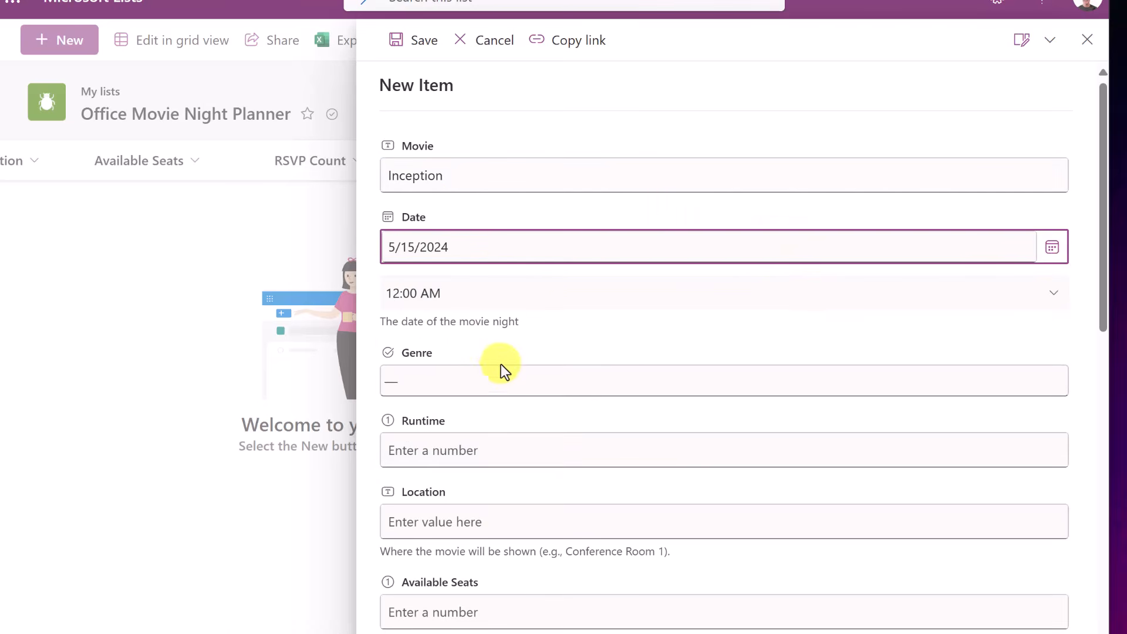
click(448, 295)
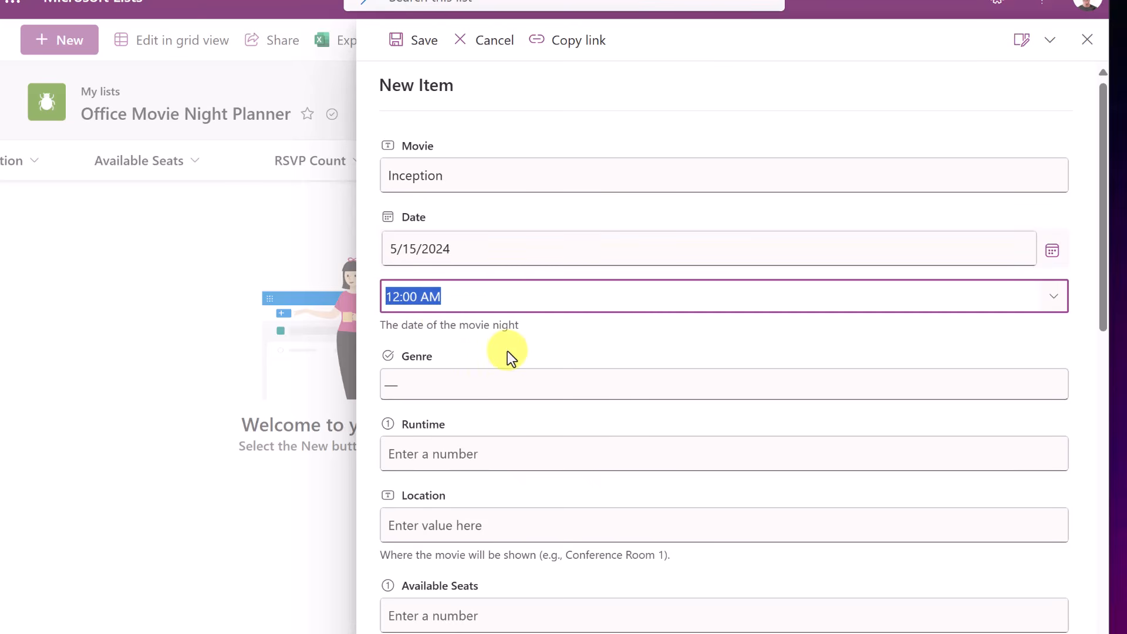
text(7)
click(433, 300)
key(BackSpace)
key(BackSpace)
text(P)
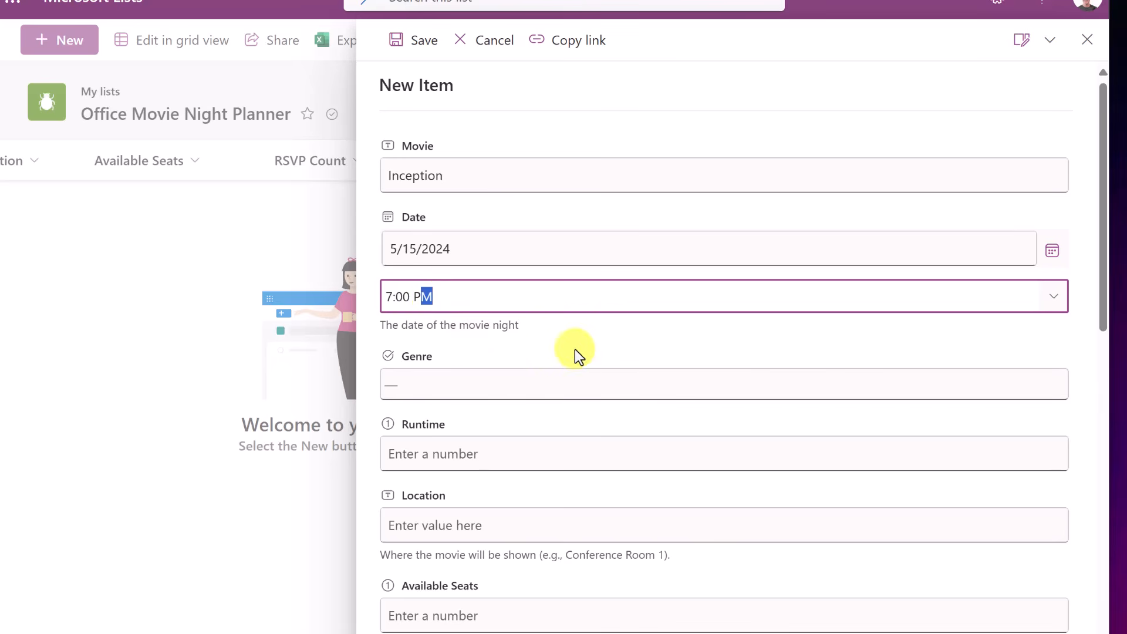
Step: Choose Sci-Fi as the Genre and enter a Runtime of 148 for the new item
scroll(578, 356, down, 1)
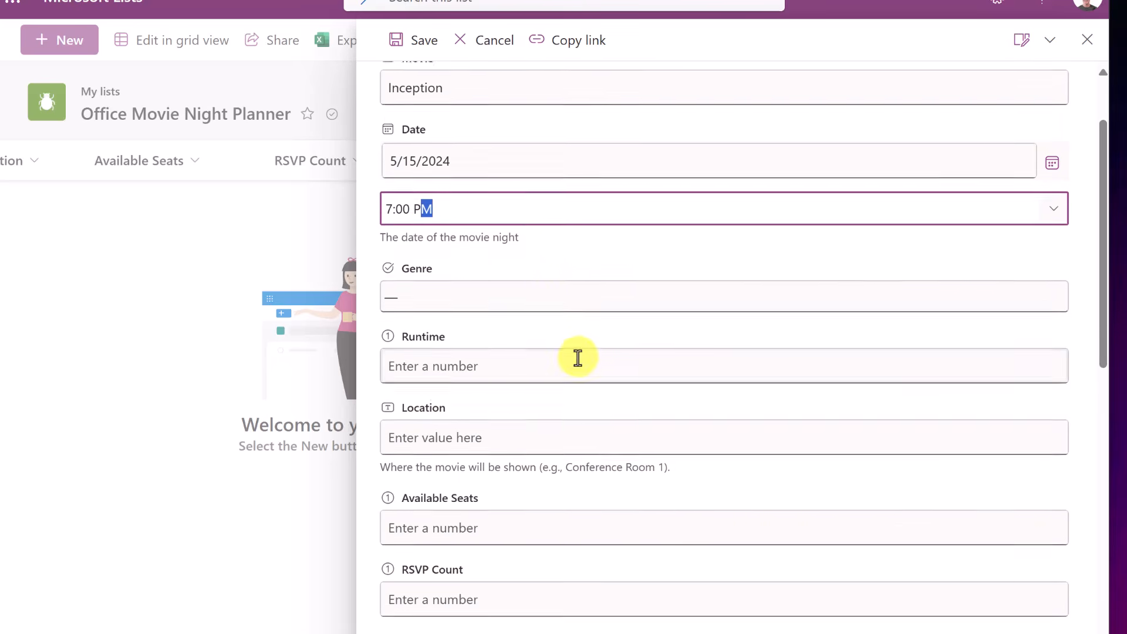
click(493, 297)
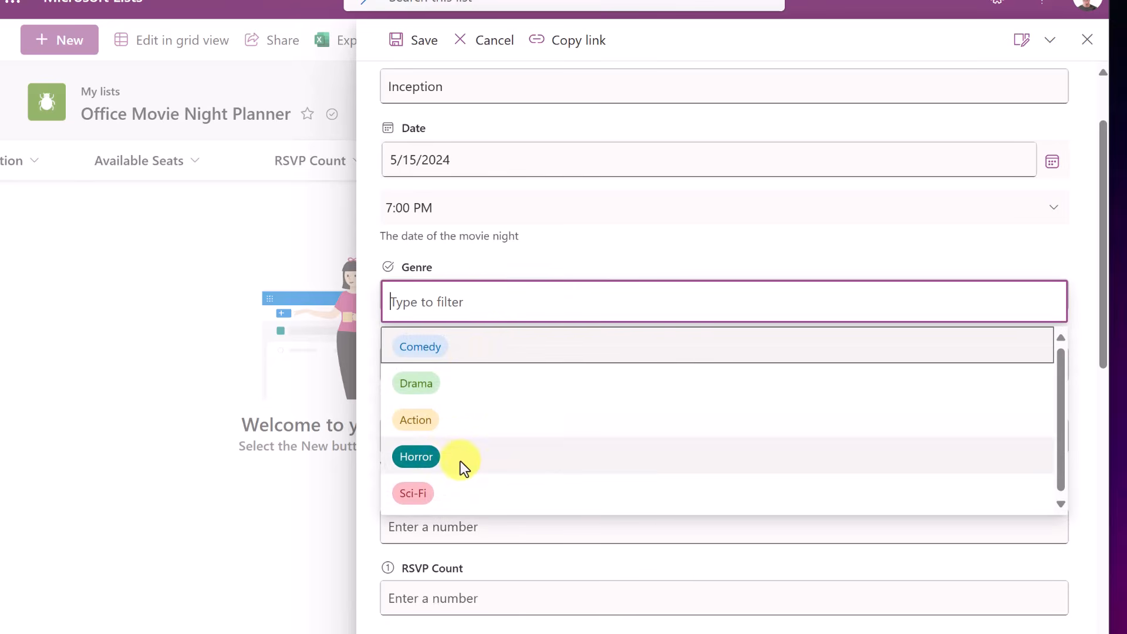
click(431, 490)
scroll(481, 353, down, 1)
click(469, 285)
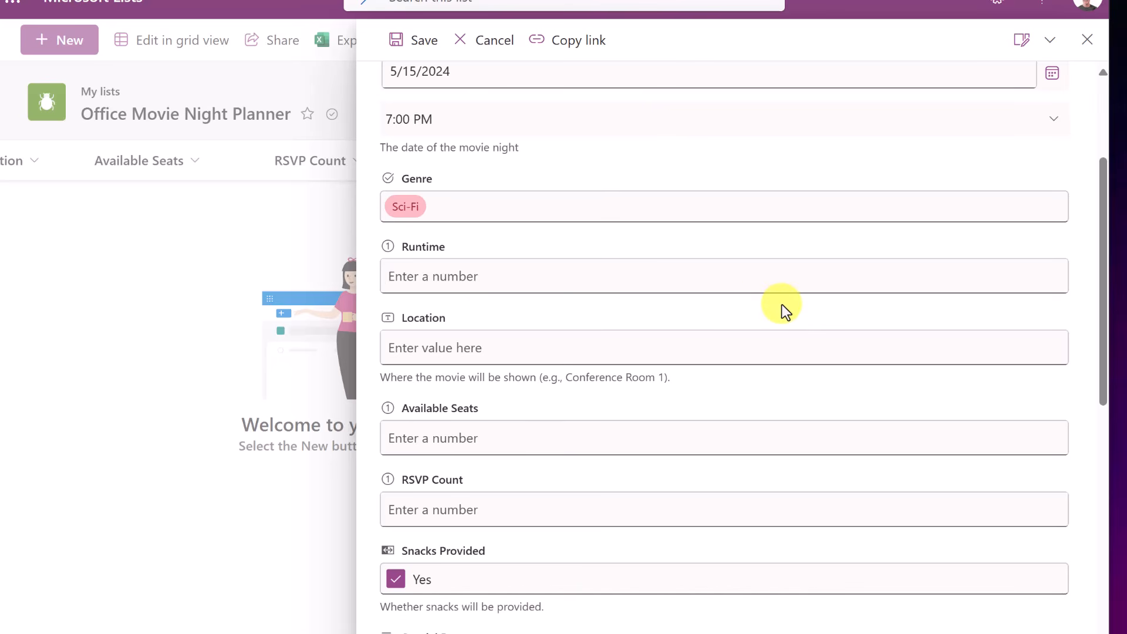
text(148)
Step: Enter "Main Auditorium" as the Location of the movie night
click(523, 347)
scroll(738, 349, down, 1)
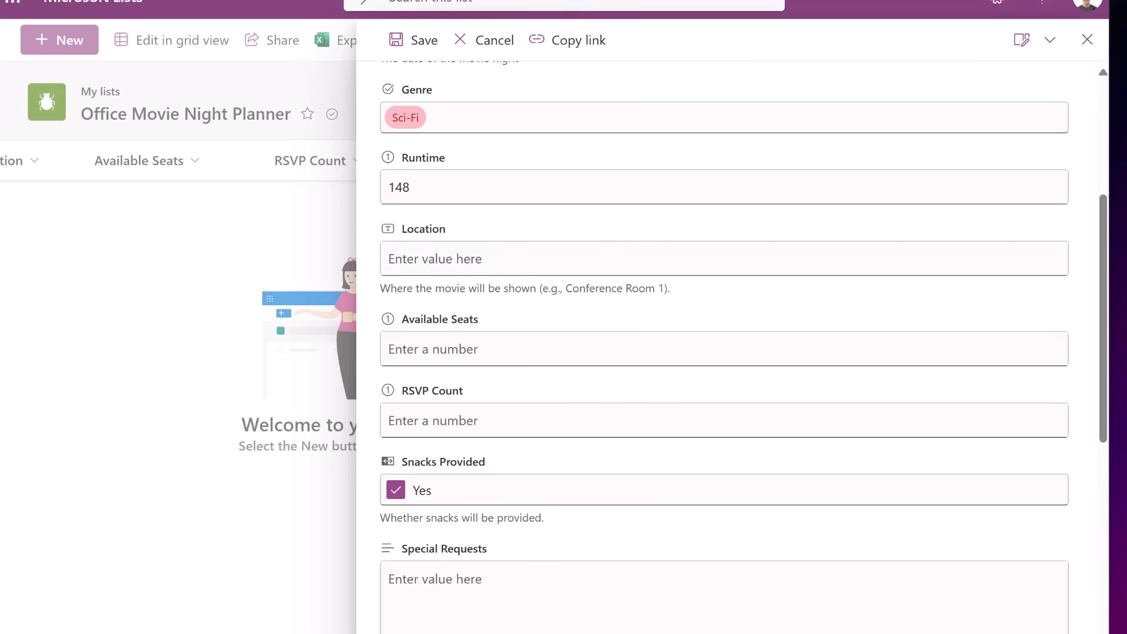
click(428, 355)
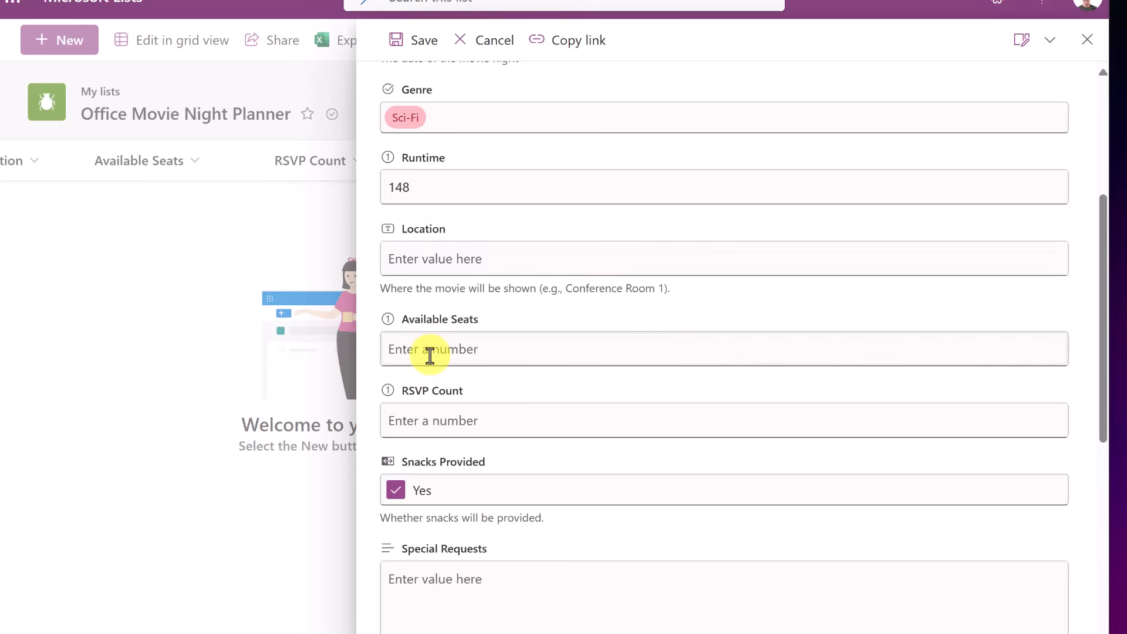
click(451, 254)
text(Main Auditorium)
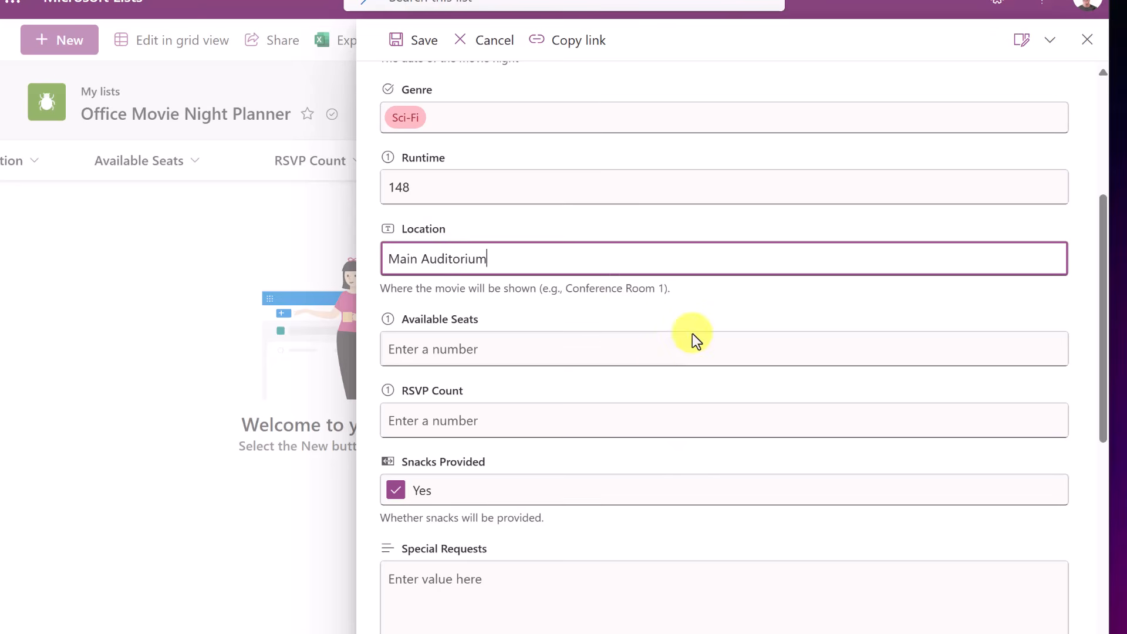
Step: Set Available Seats to 50 and RSVP Count to 35
click(512, 350)
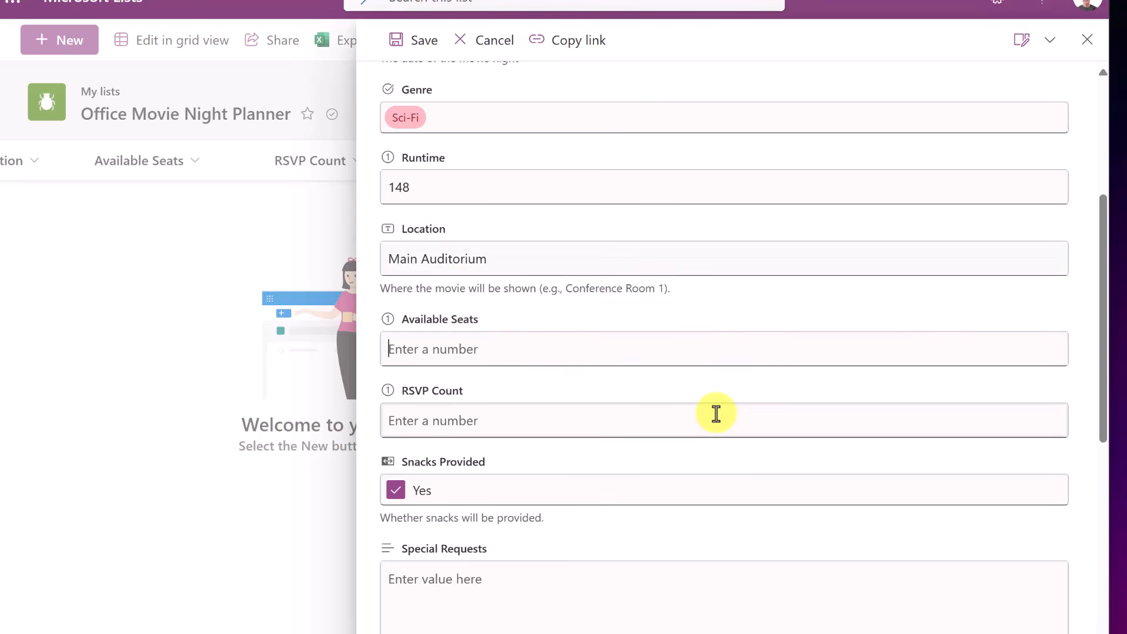
text(50)
scroll(707, 410, down, 3)
click(487, 253)
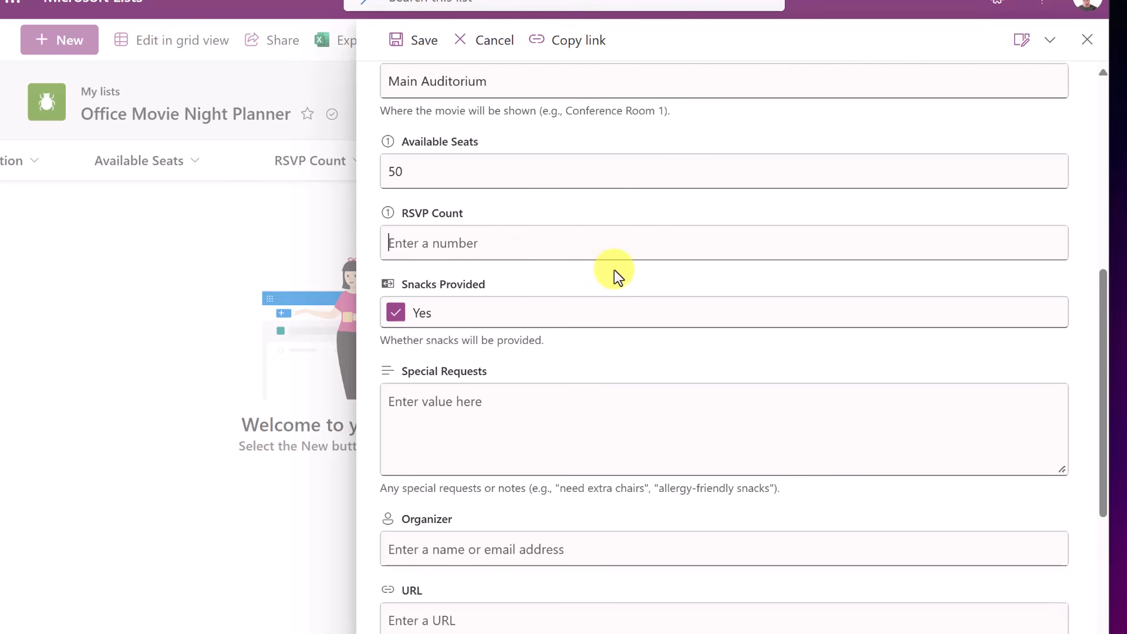
text(35)
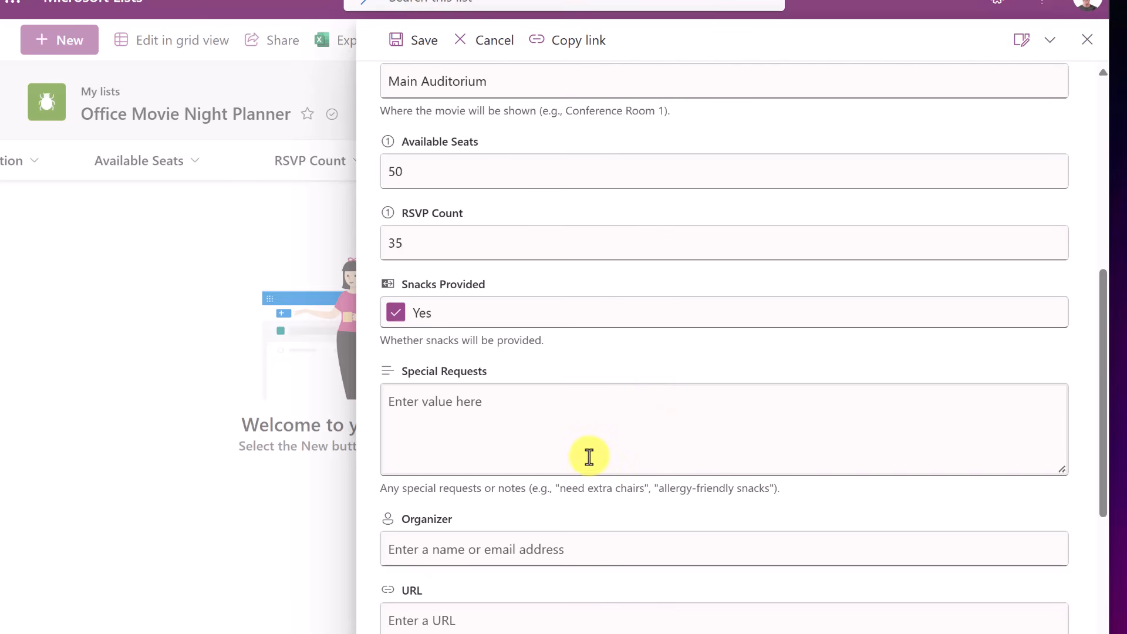
Step: Enter "Set up a surround sound system." in the Special Requests field
scroll(571, 445, down, 3)
click(482, 269)
key(alt+Tab)
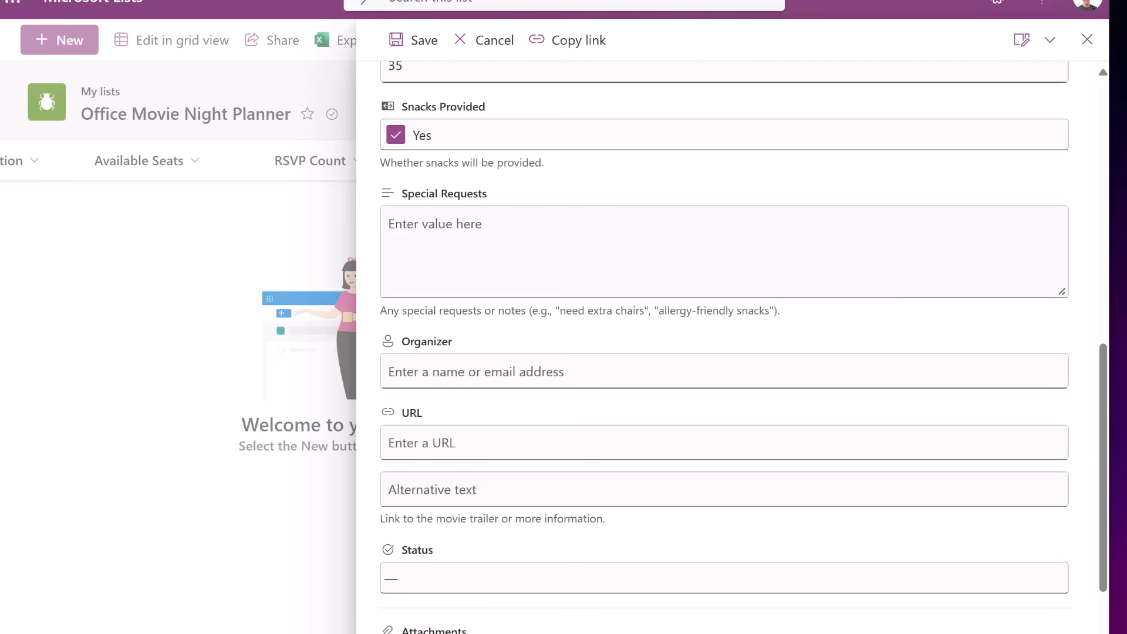
click(501, 245)
text(Set up a surround sound system.)
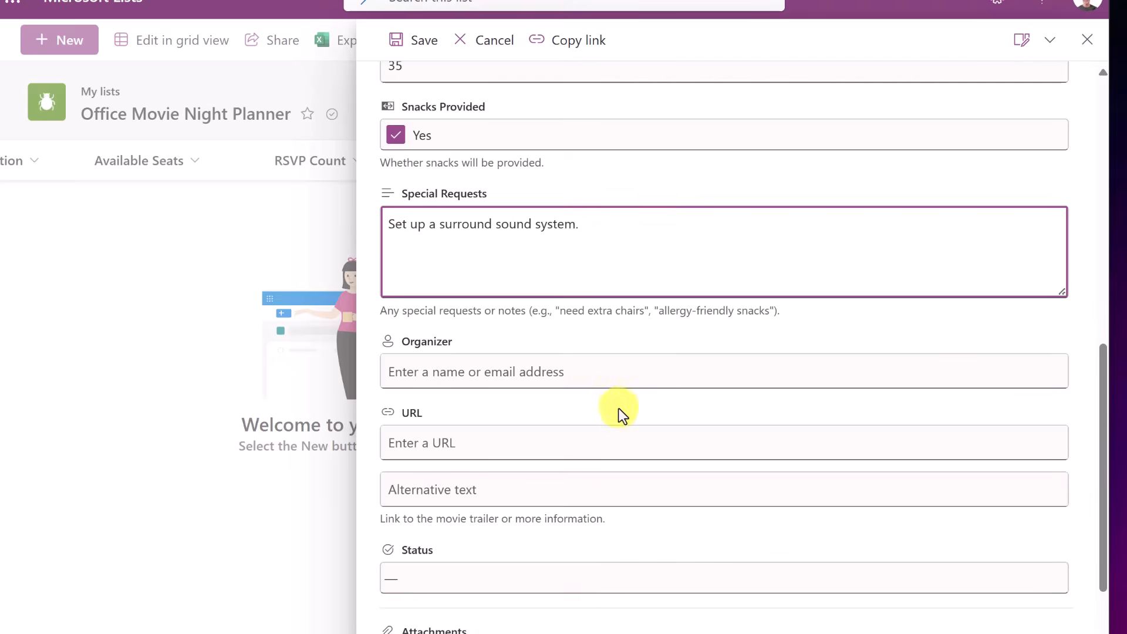
Step: Look up the organizer by name and assign that person in the Organizer field
scroll(619, 407, down, 2)
click(503, 293)
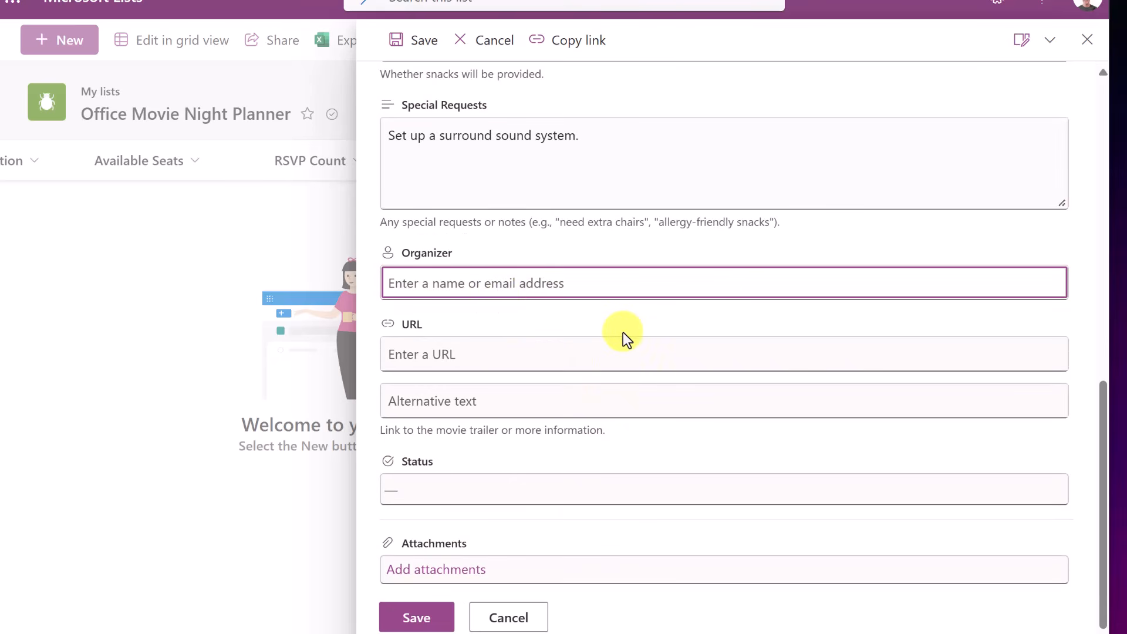
text(jam)
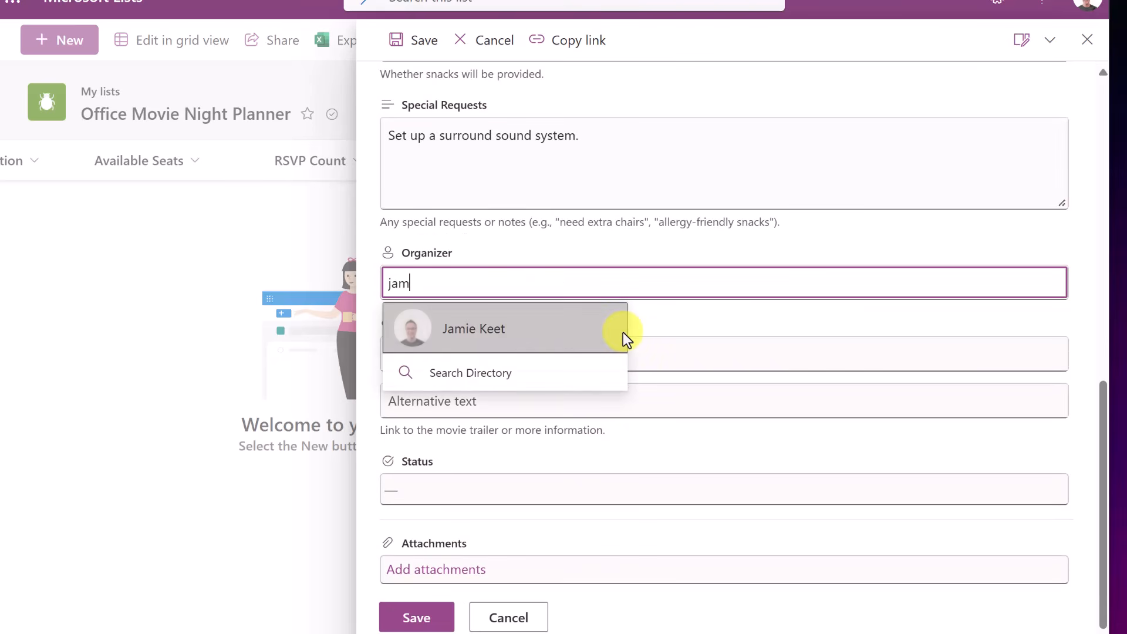
click(520, 333)
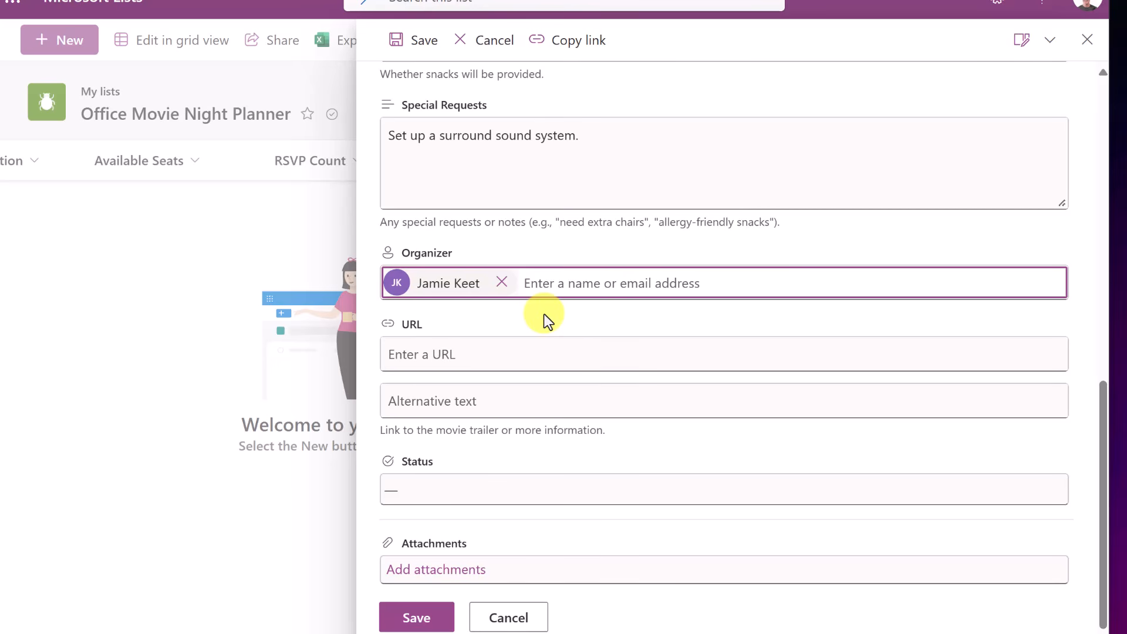
Step: Try assigning a different colleague as Organizer, and put the original organizer back
text(ash)
click(612, 339)
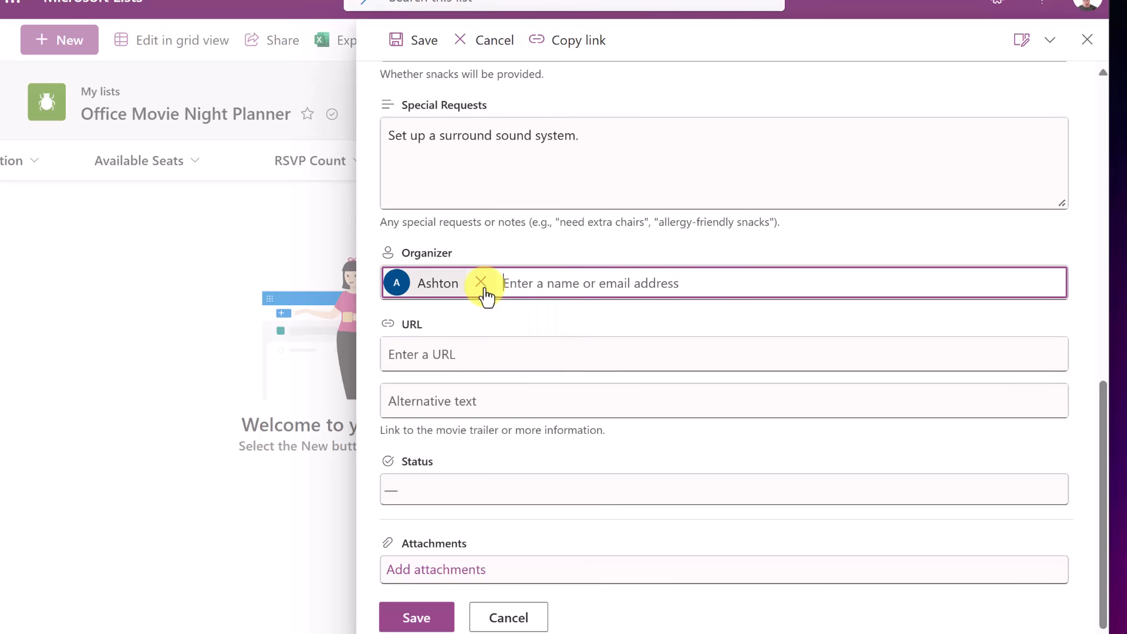
click(480, 282)
text(jami)
click(478, 331)
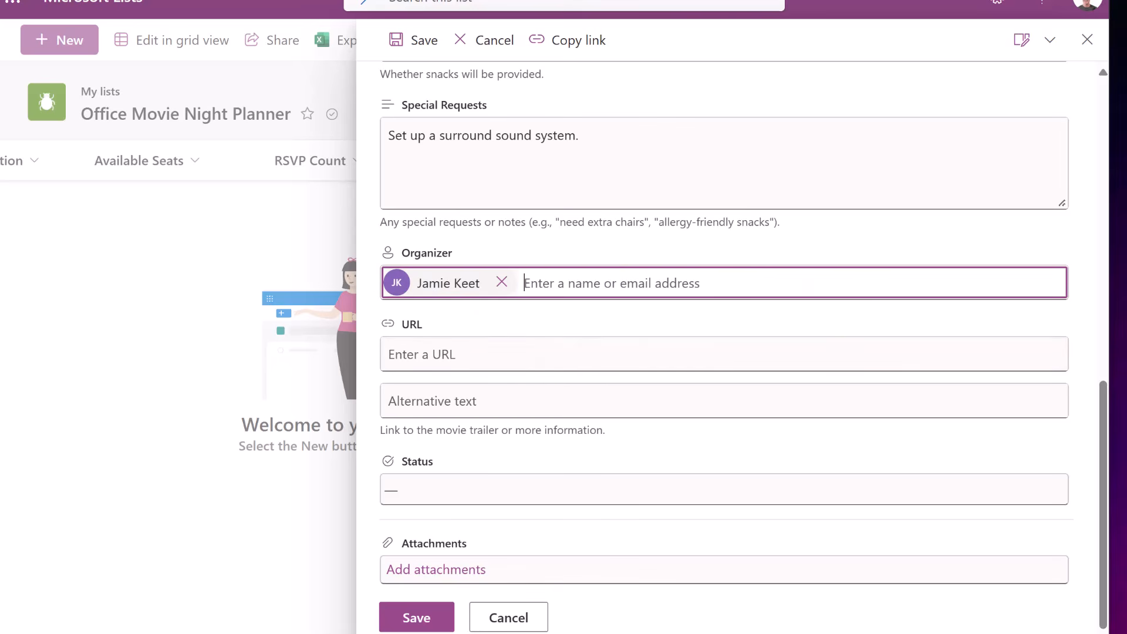
click(462, 354)
text(https://www.youtube.com/watch?v=YoHD9XEInc0&pp=ygURaW5jZXB0aW9uIHRyYWlsZXI%3D)
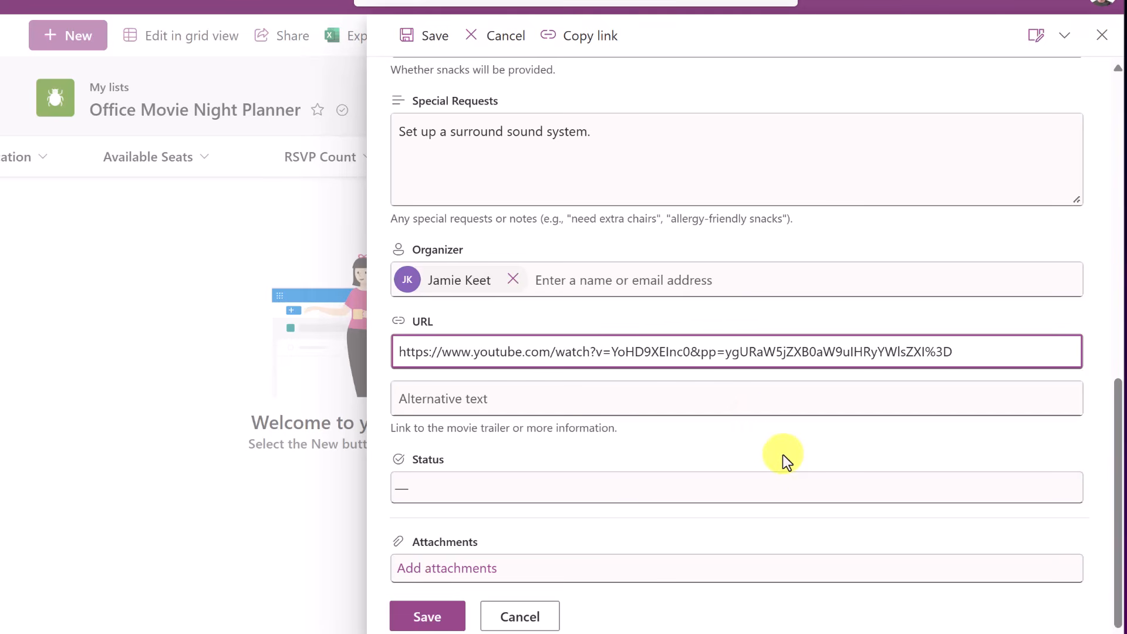
scroll(492, 419, down, 1)
click(575, 482)
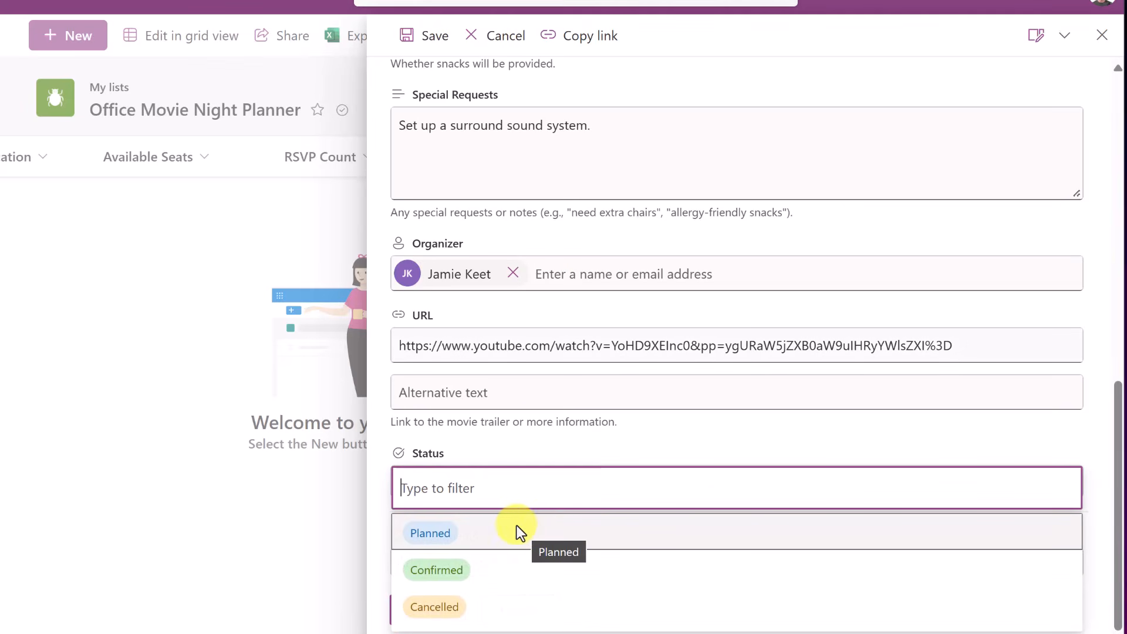
click(442, 534)
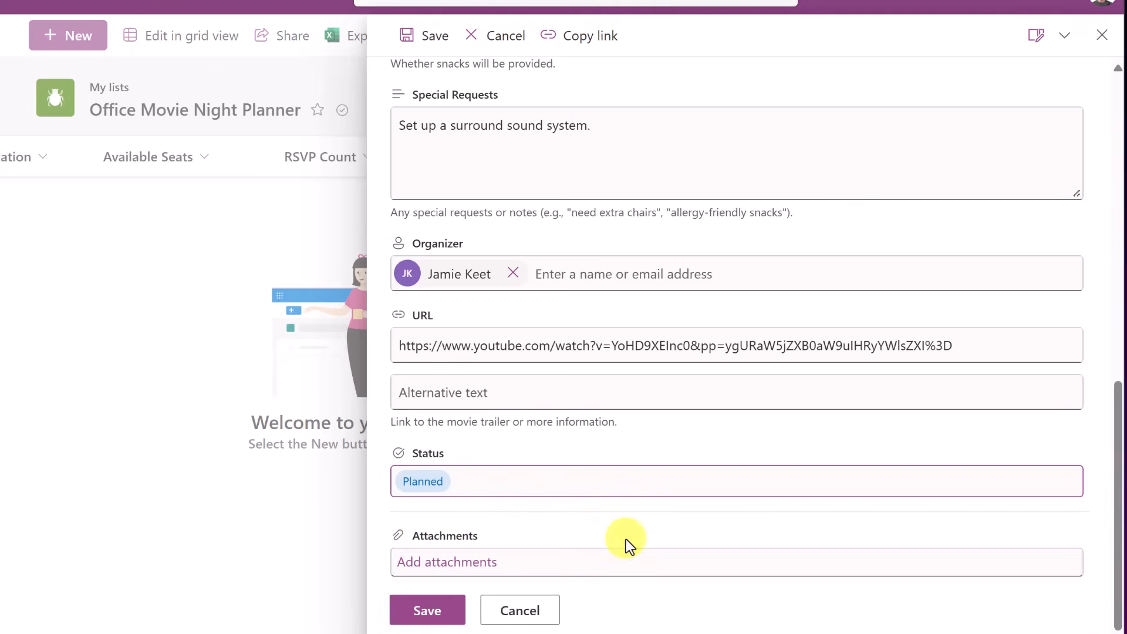
click(447, 613)
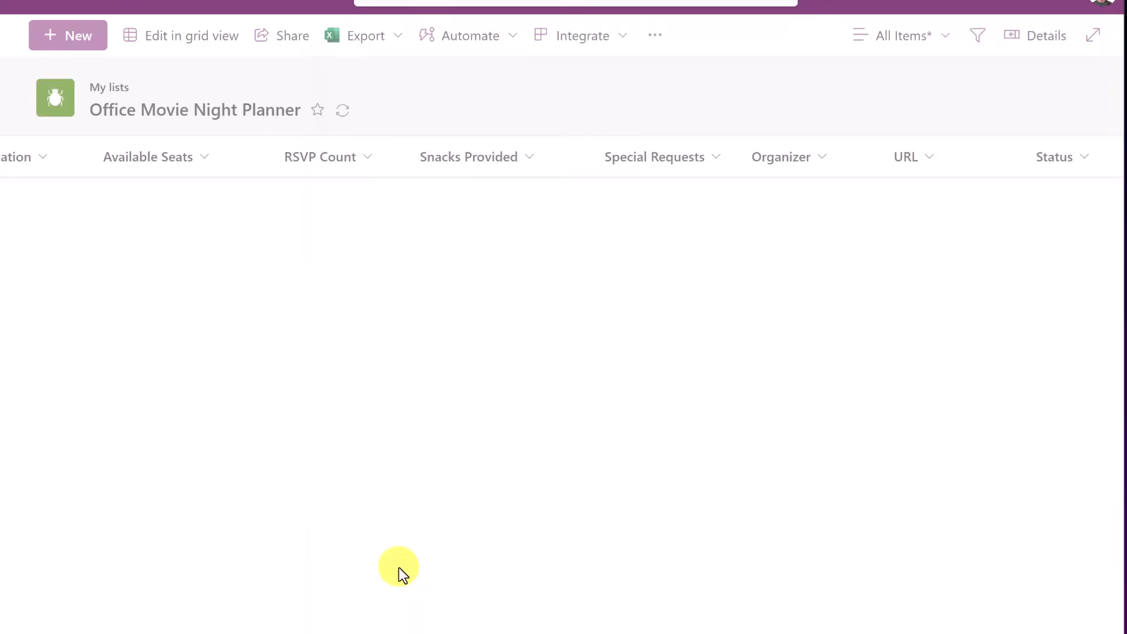
Step: Switch the list to grid editing and add a new item with the movie title "Mad Max: Fury Road"
drag(566, 633, 213, 619)
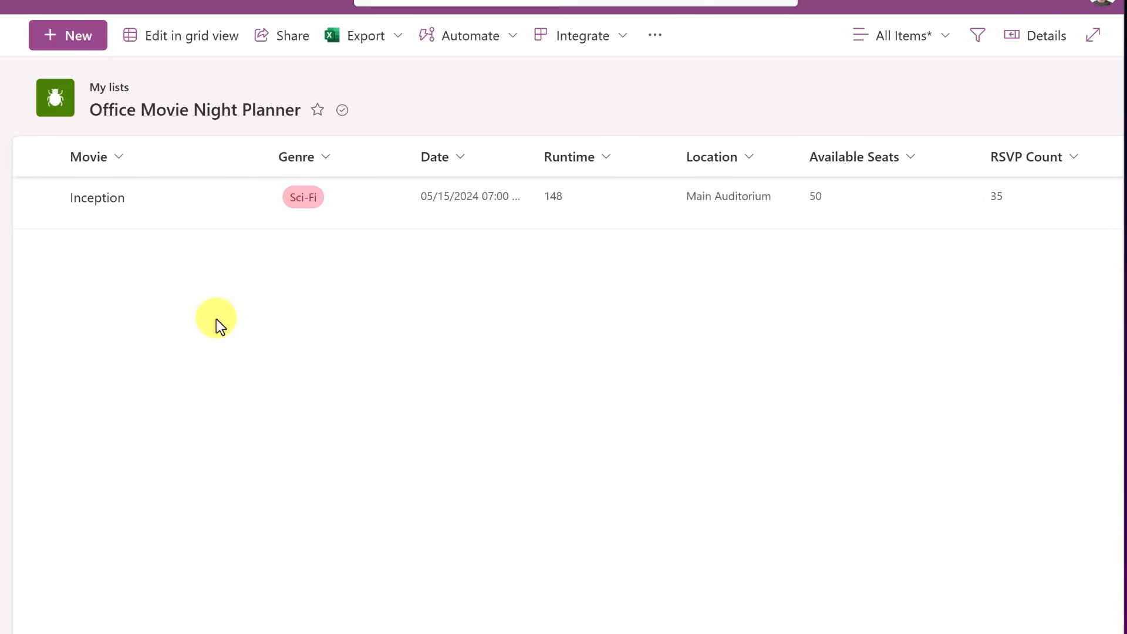
click(204, 47)
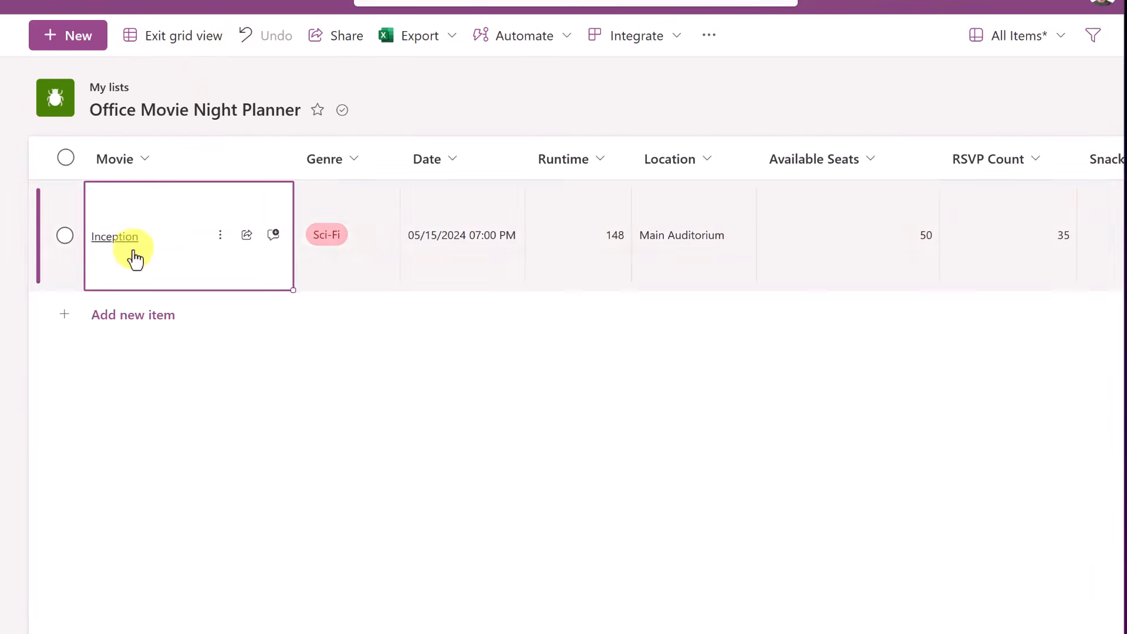
click(131, 321)
click(309, 320)
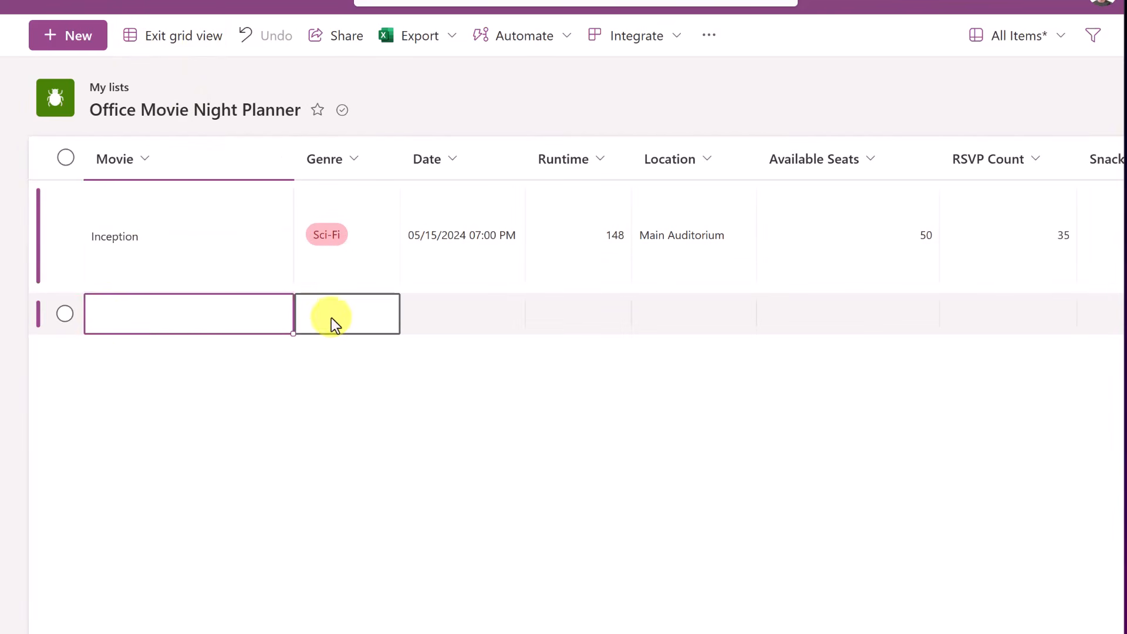
click(473, 318)
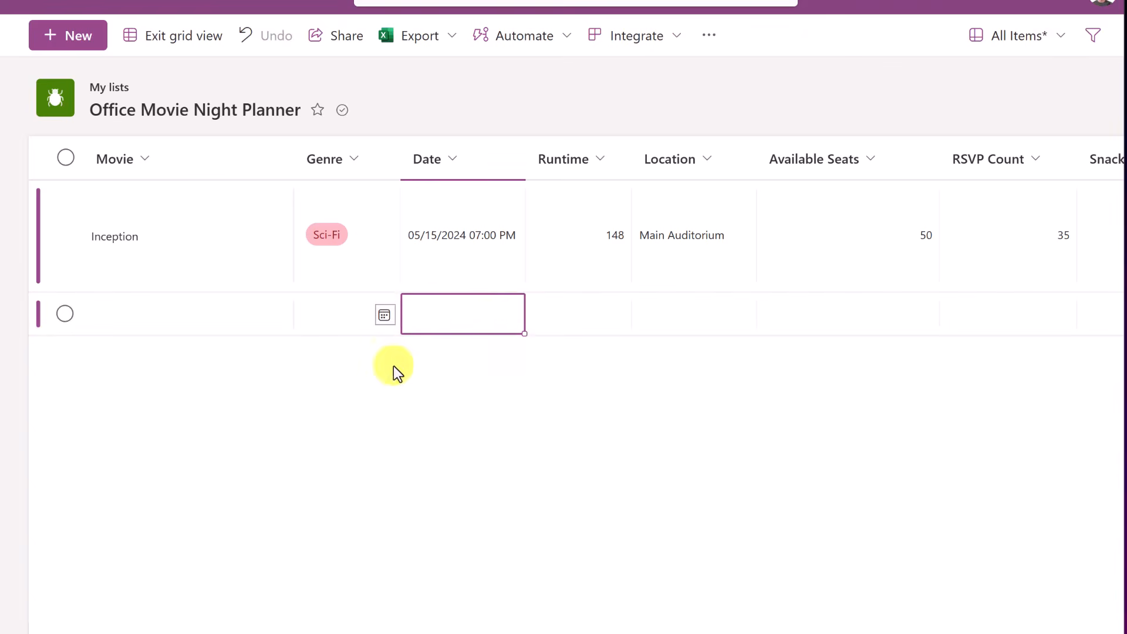
click(135, 316)
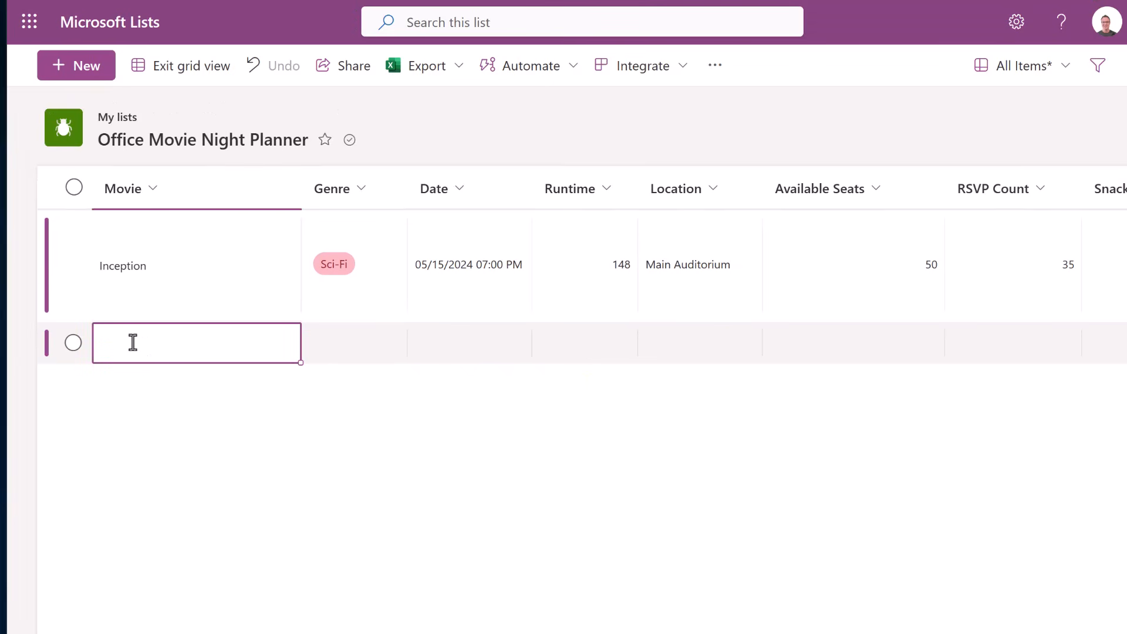
text(Mad Max: Fury Road)
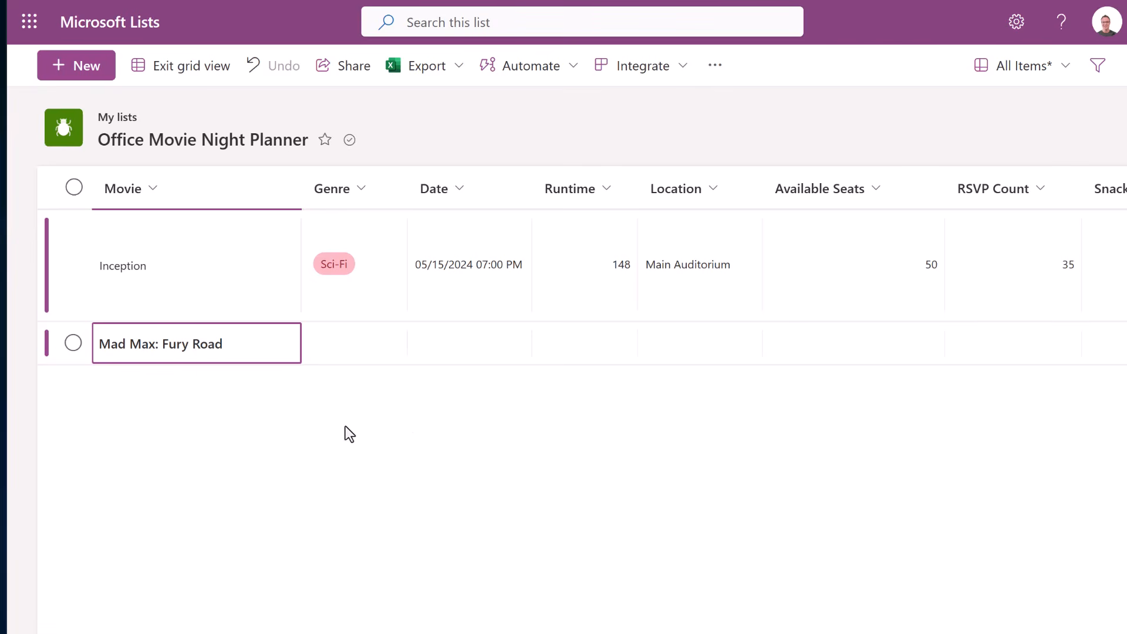
Step: Set the Genre of the Mad Max: Fury Road item to Action
click(335, 342)
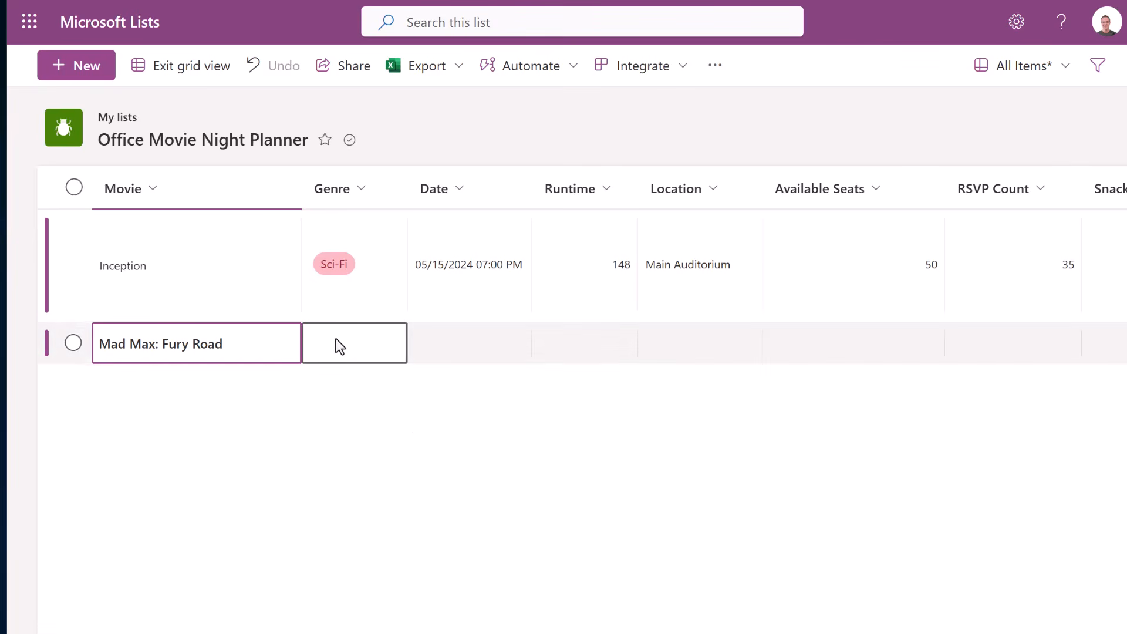
click(380, 349)
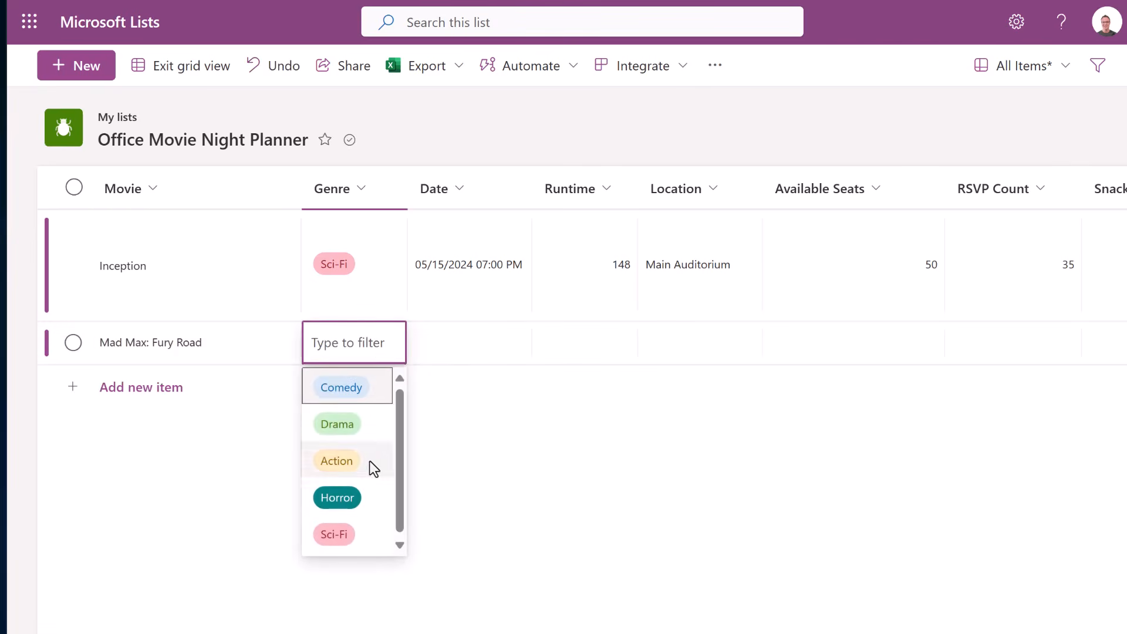
click(349, 462)
Step: Set the Date of the Mad Max: Fury Road item to June 12, 2024 at 6:00 PM
click(430, 360)
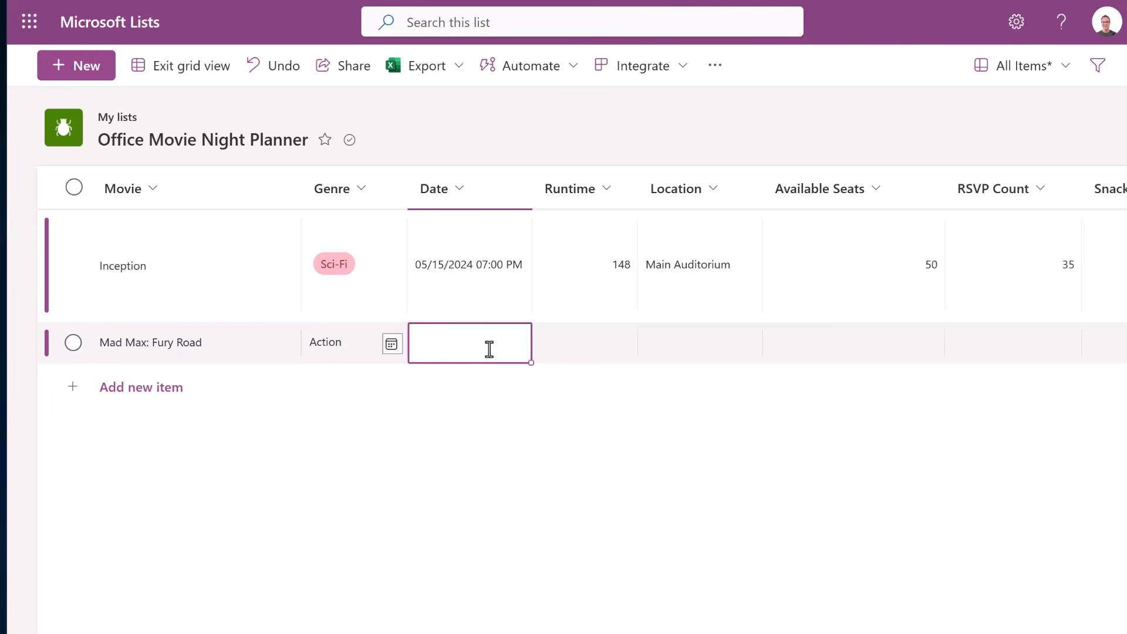
click(392, 352)
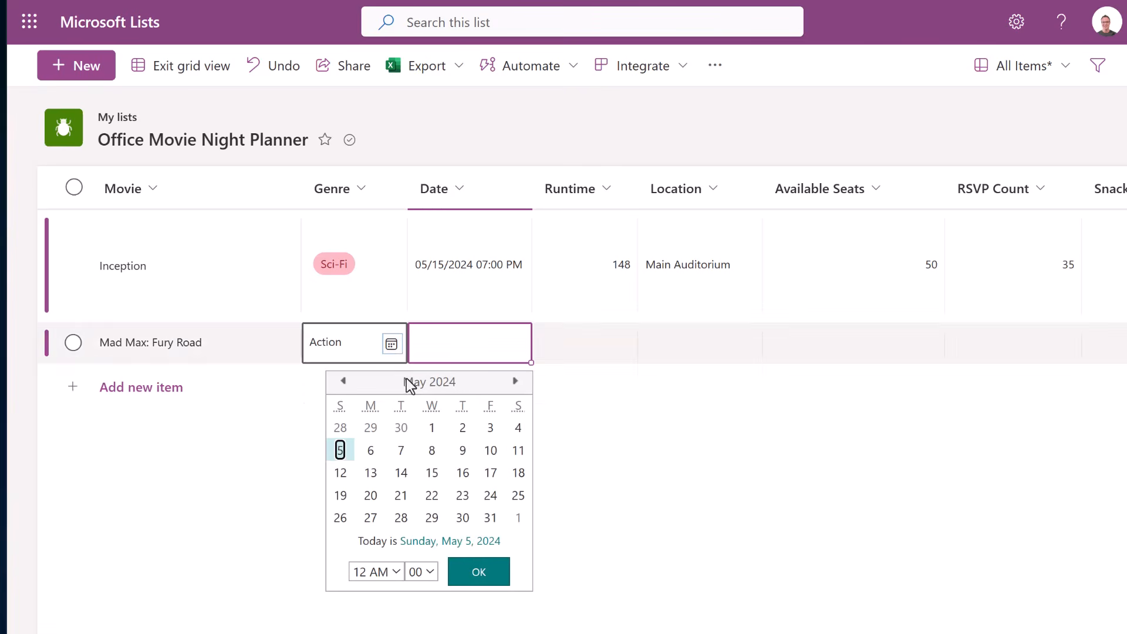
click(516, 383)
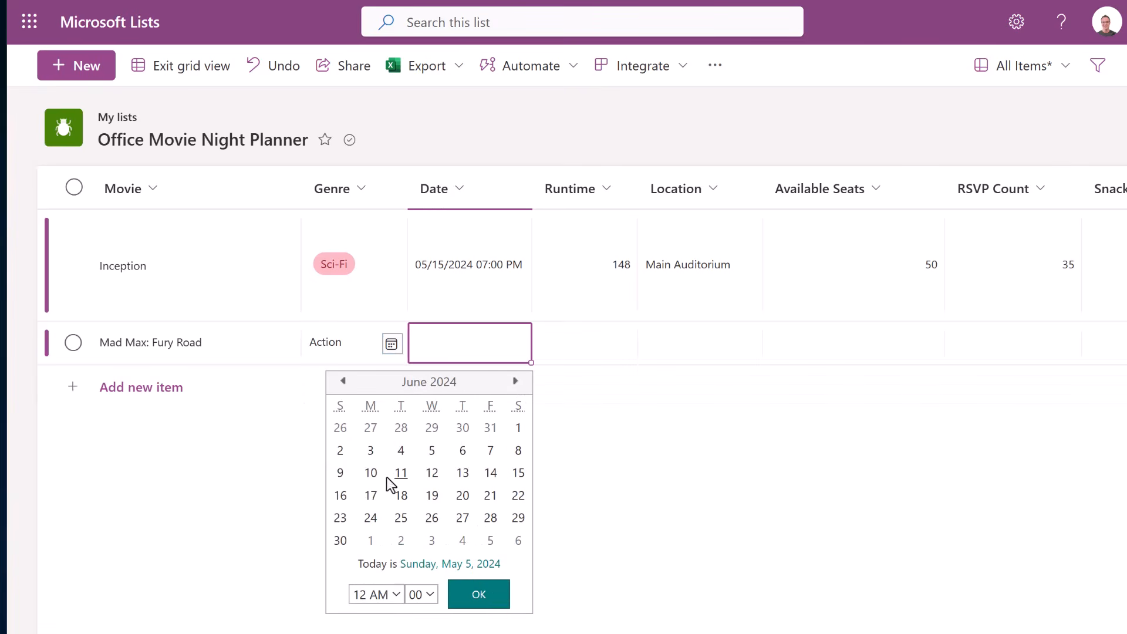
click(433, 479)
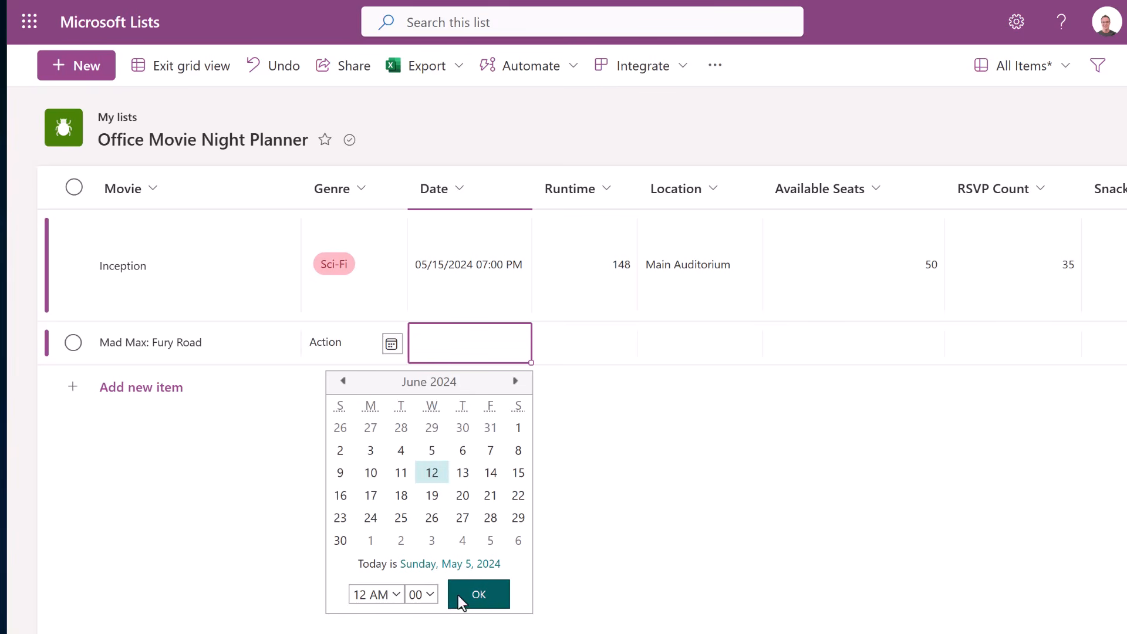
click(389, 597)
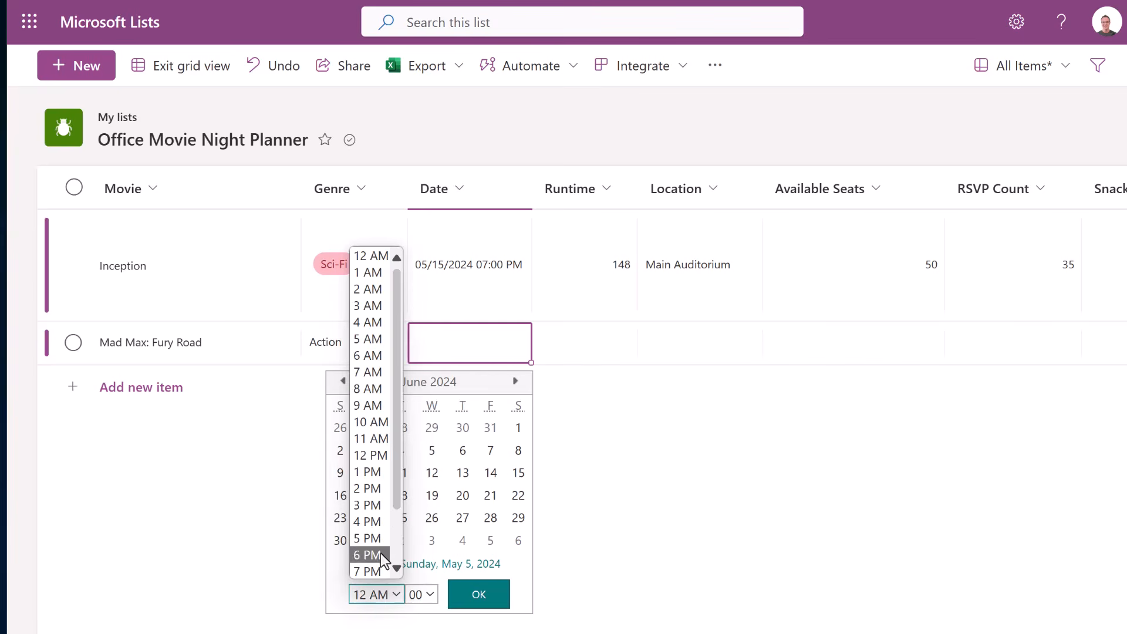
click(380, 555)
click(475, 595)
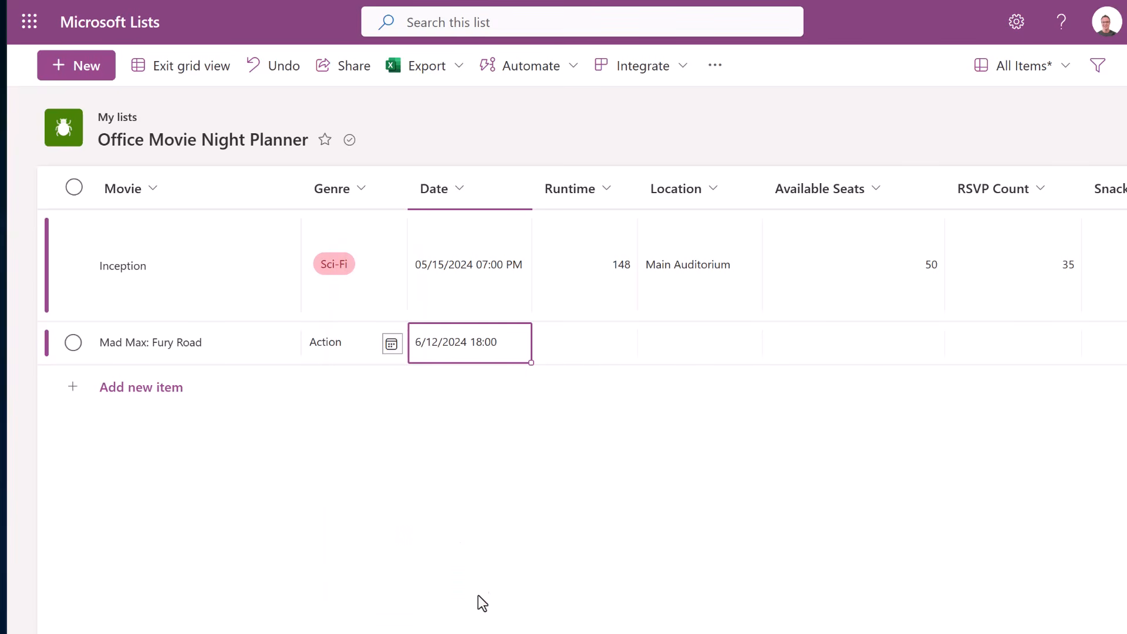
Step: Enter 120 as the Runtime and "Basement Hall" as the Location of the Mad Max: Fury Road item
click(595, 347)
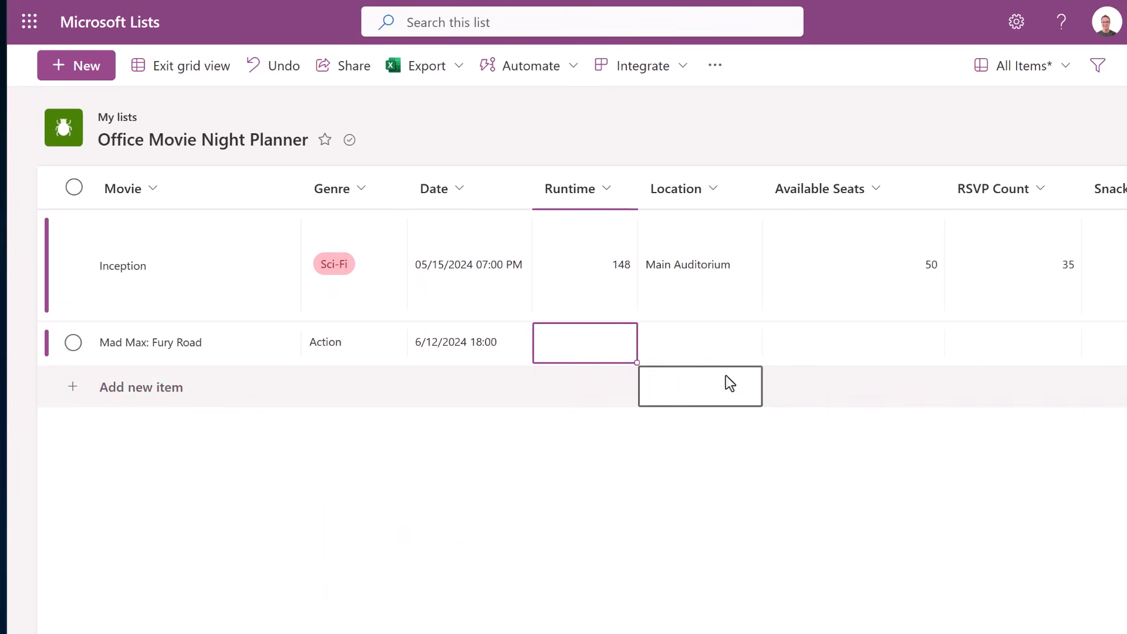
text(120)
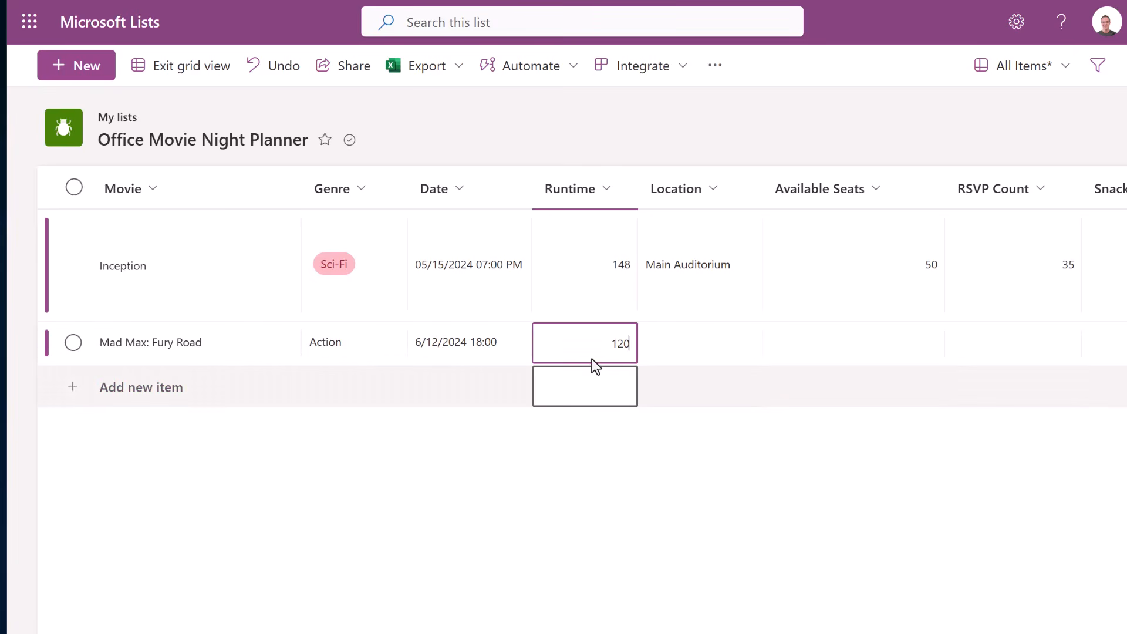
click(686, 360)
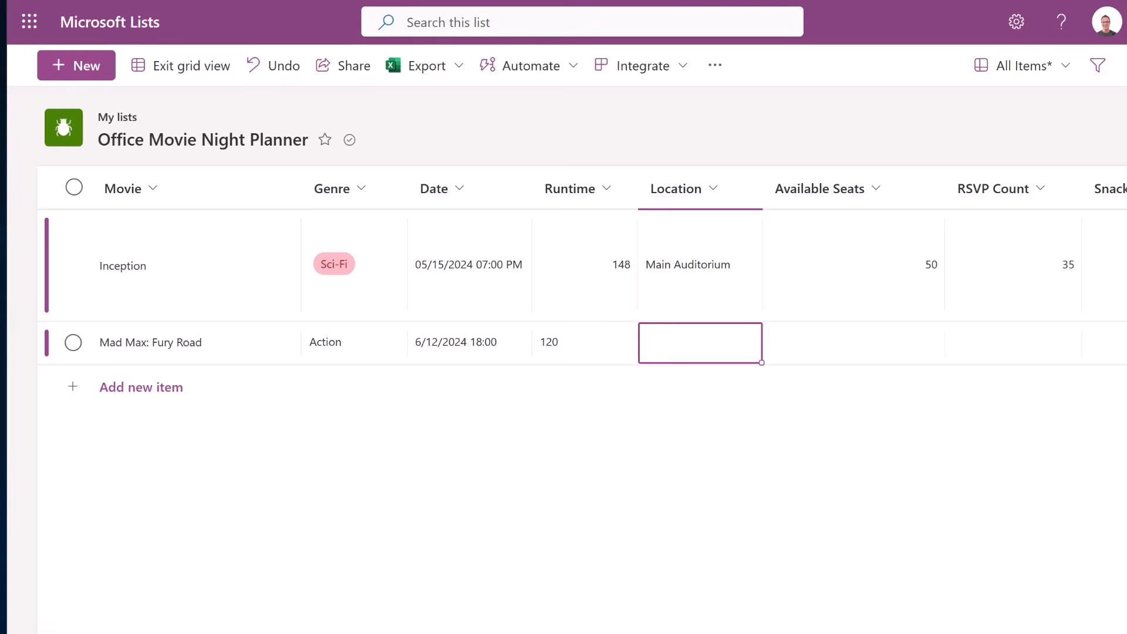
text(Basement Hall)
Step: Enter 40 for both Available Seats and RSVP Count of the Mad Max: Fury Road item
click(850, 354)
text(40)
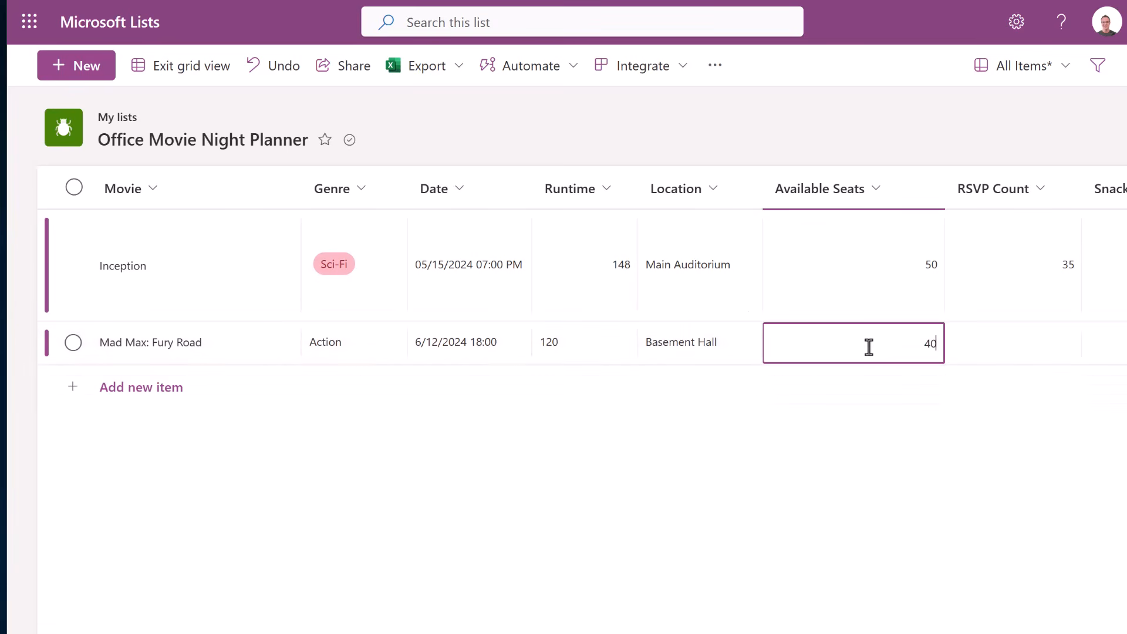
click(984, 342)
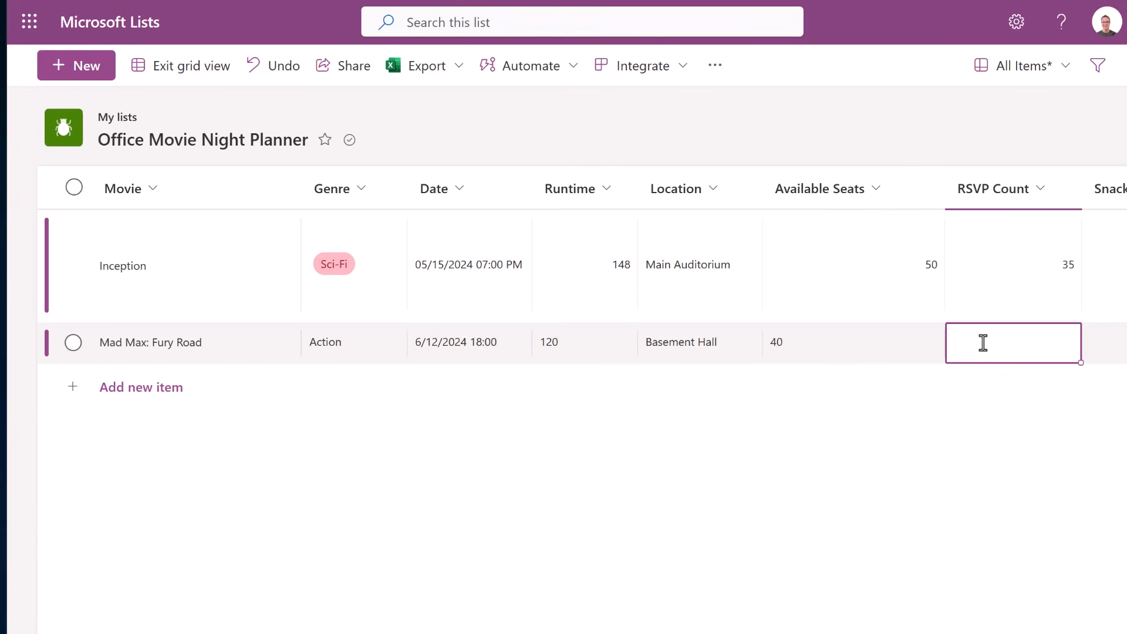
text(40)
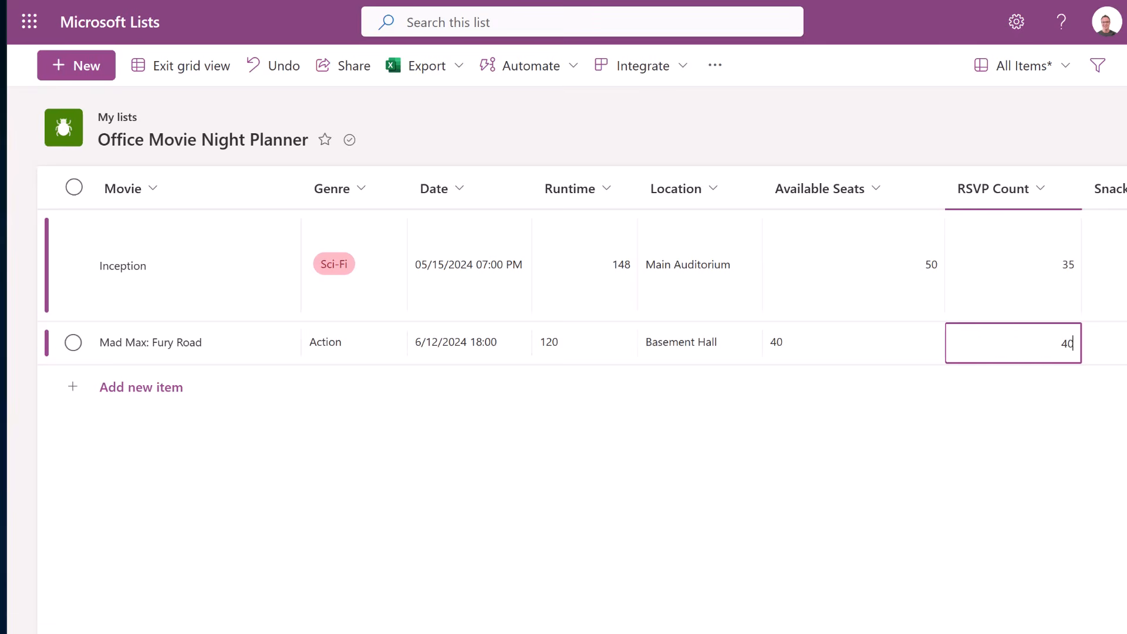
Step: Mark snacks as provided for the Mad Max: Fury Road item
scroll(984, 343, right, 5)
click(810, 345)
click(855, 350)
click(849, 348)
scroll(714, 343, right, 1)
scroll(714, 275, right, 4)
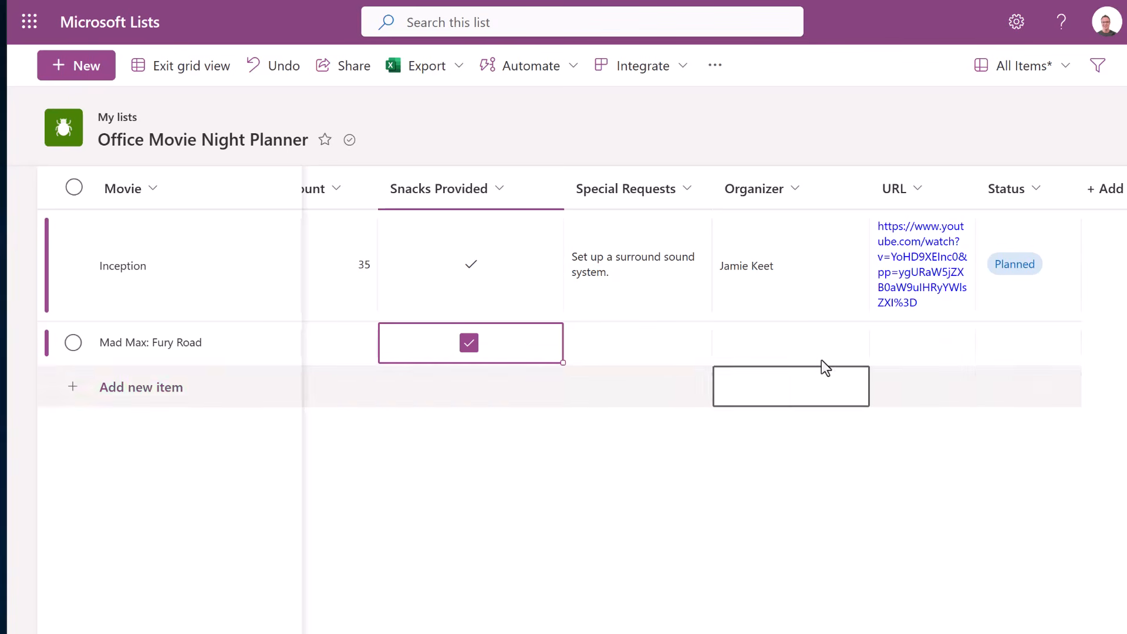
Step: Enter "Extra loud speakers for the action scenes" as the special request and assign a colleague as Organizer by name
click(650, 339)
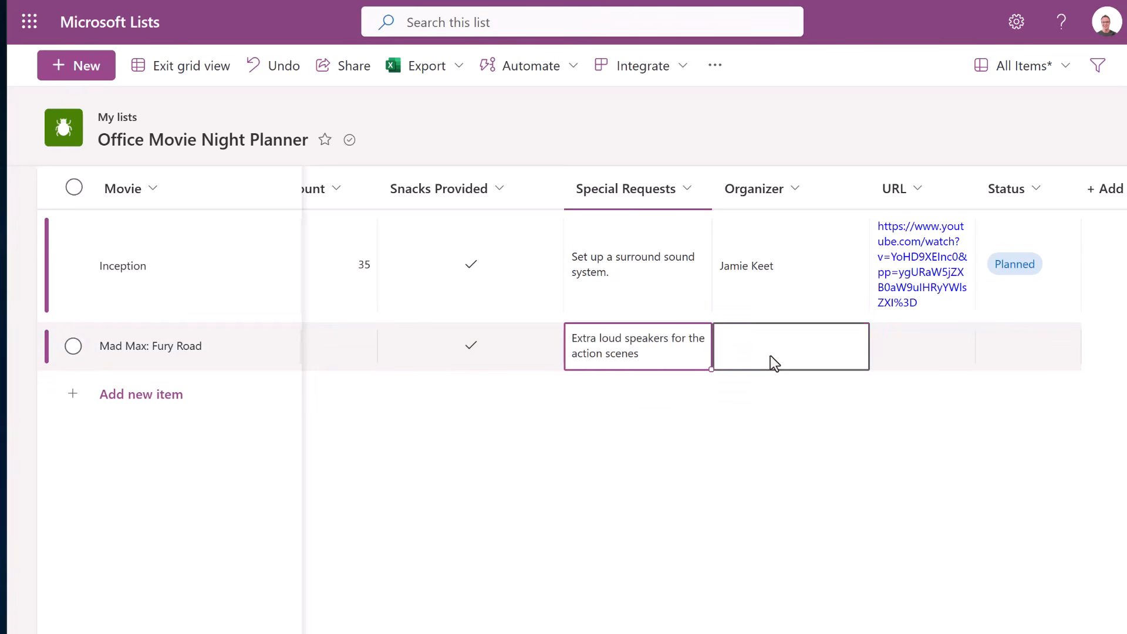
click(771, 357)
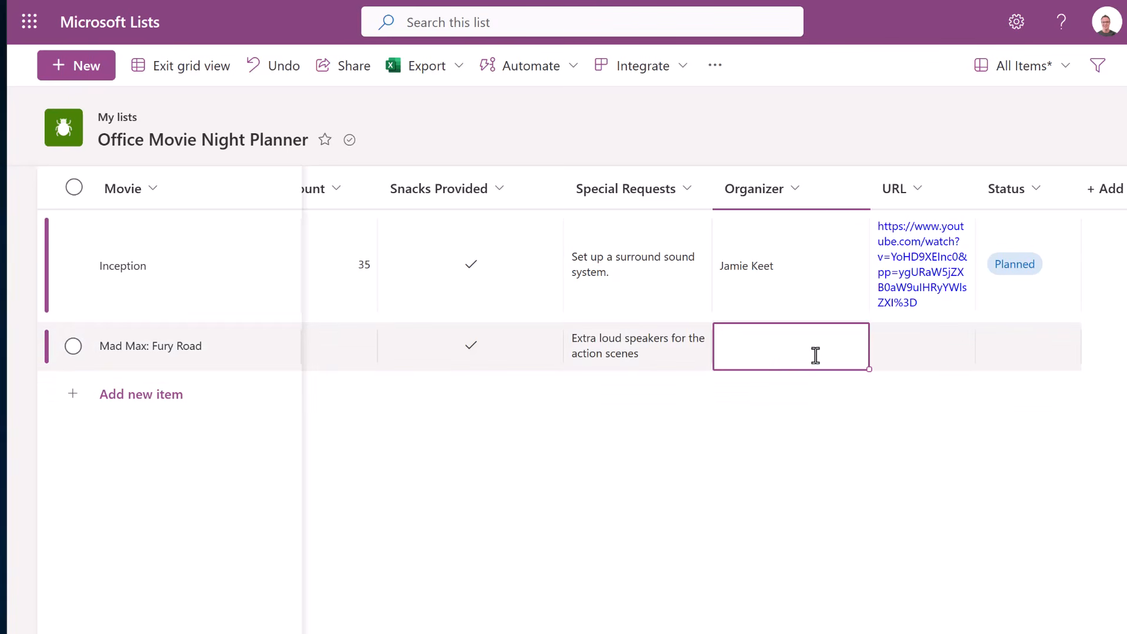
text(As)
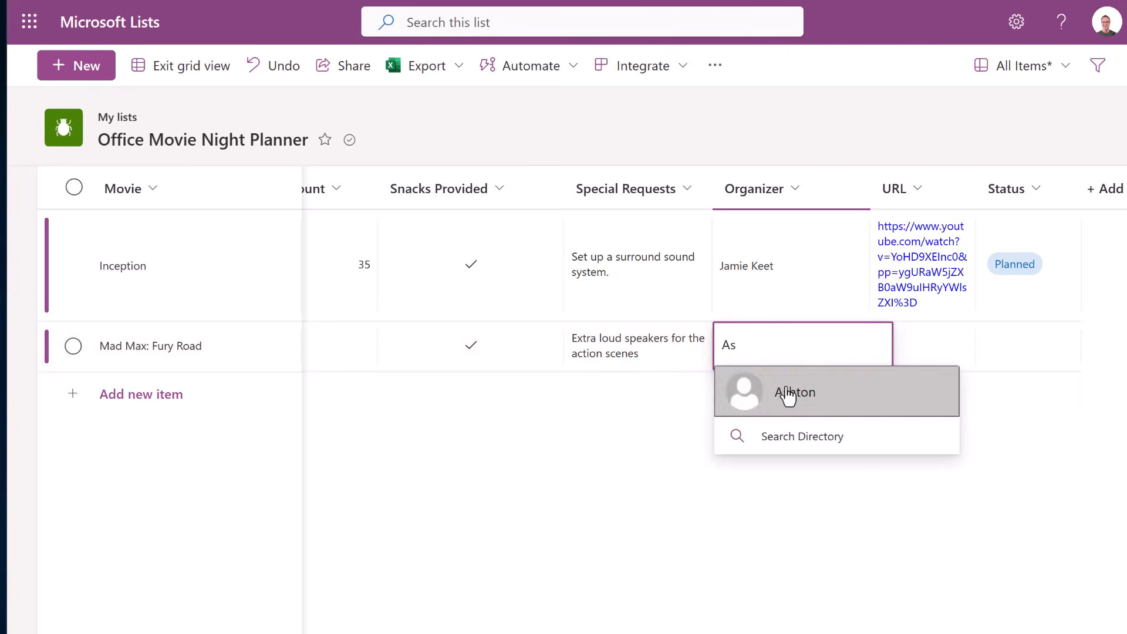
click(787, 393)
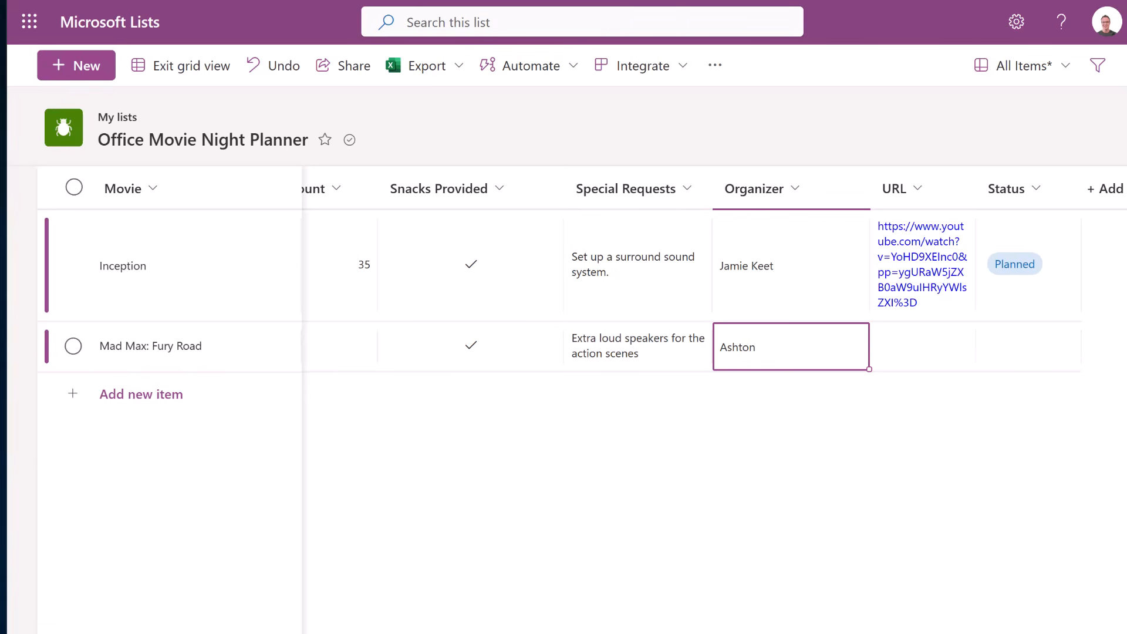
click(915, 347)
click(915, 346)
key(ctrl+v)
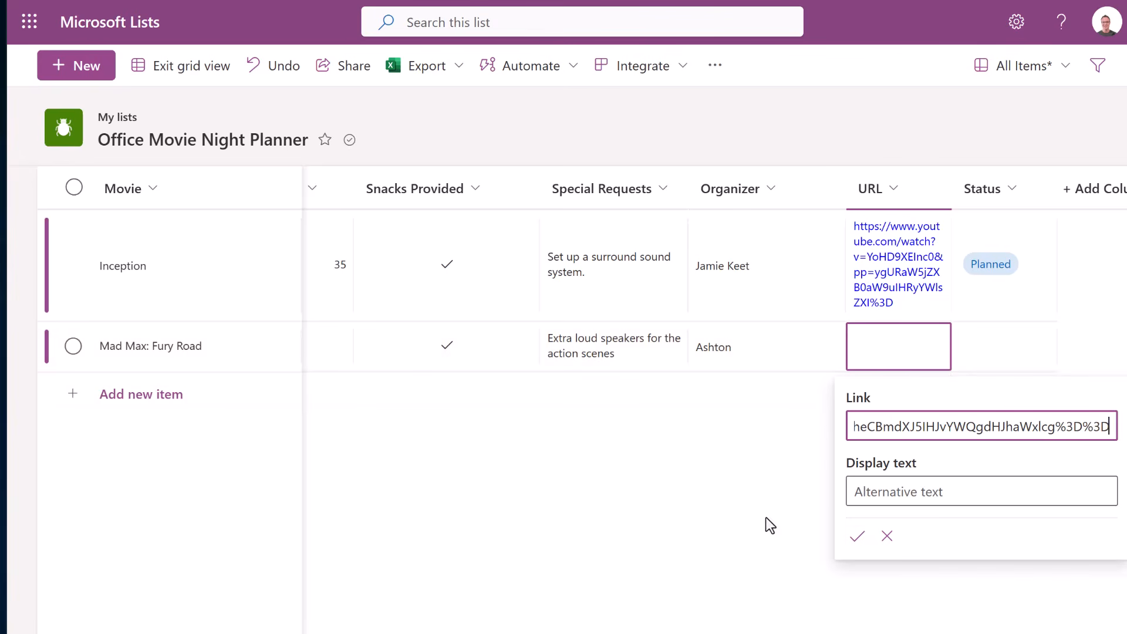
click(858, 537)
Step: Set the Status of the Mad Max: Fury Road item to Planned and leave grid editing
click(985, 391)
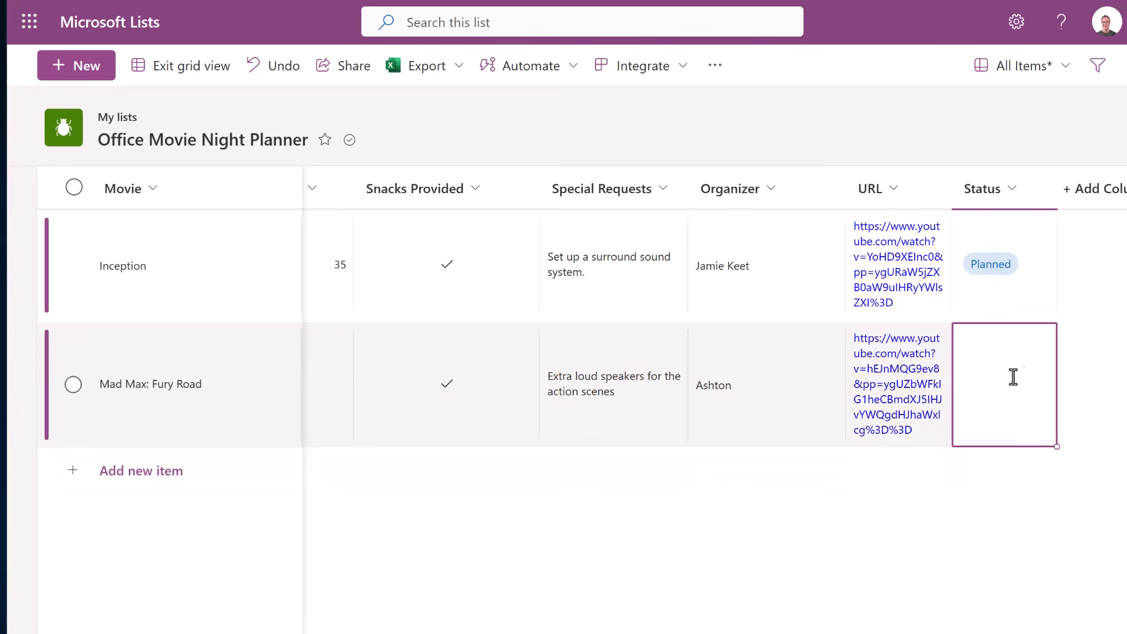
click(1008, 418)
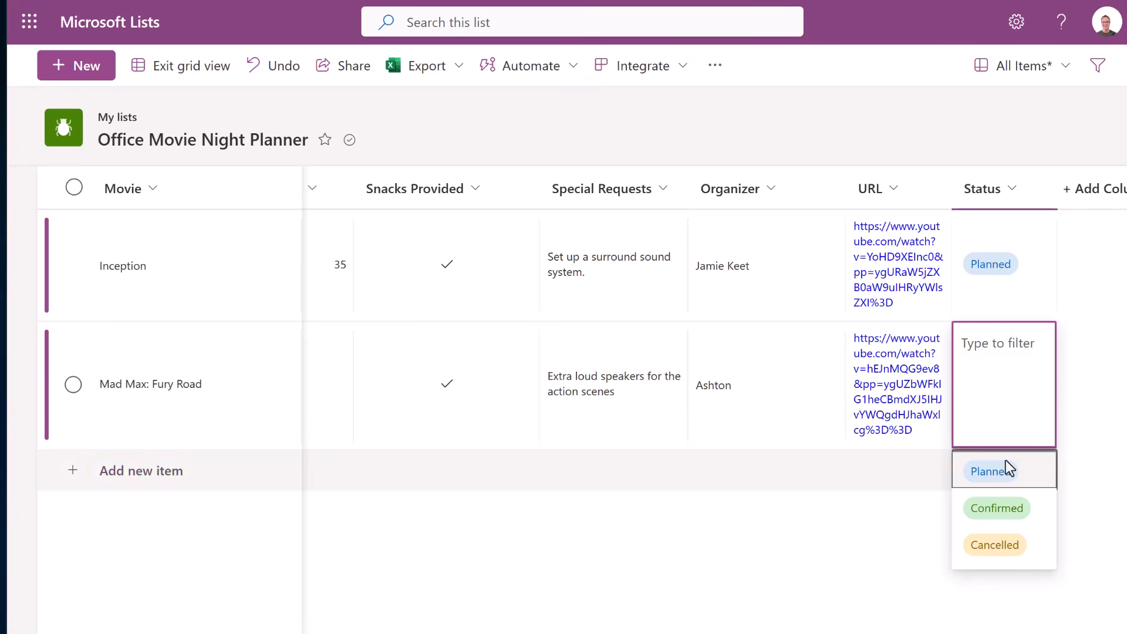
click(998, 473)
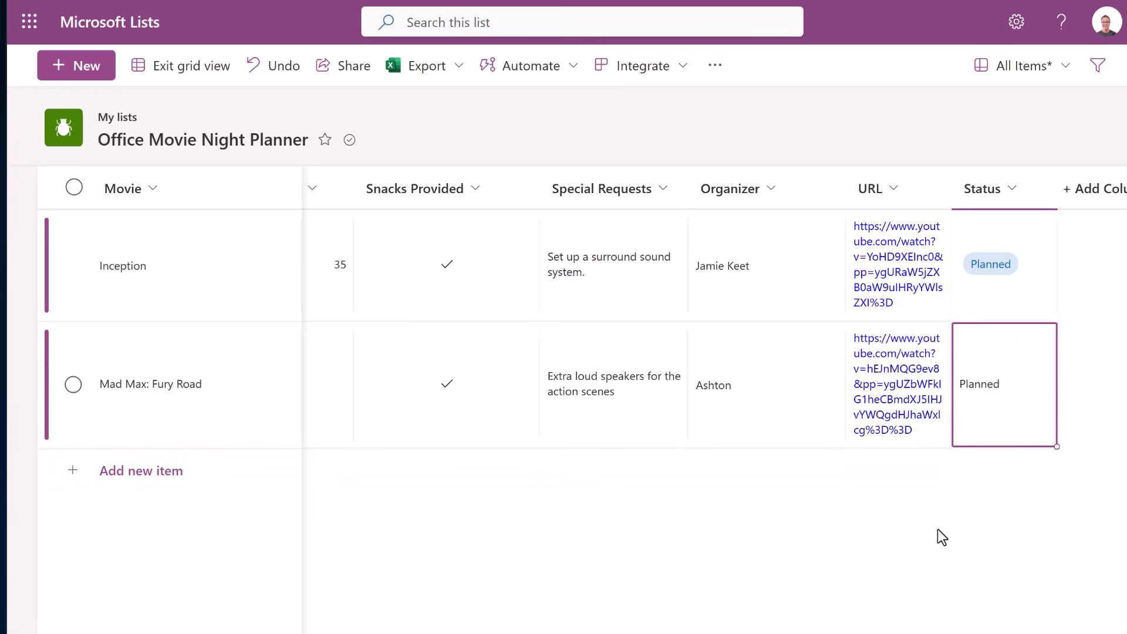
scroll(714, 387, left, 10)
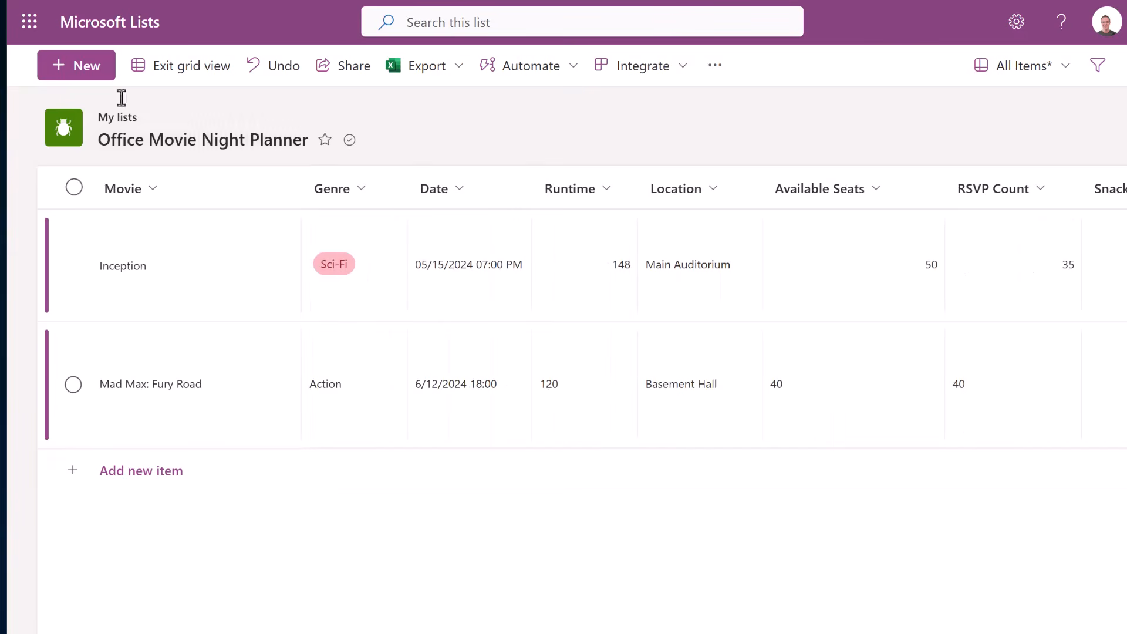
click(240, 396)
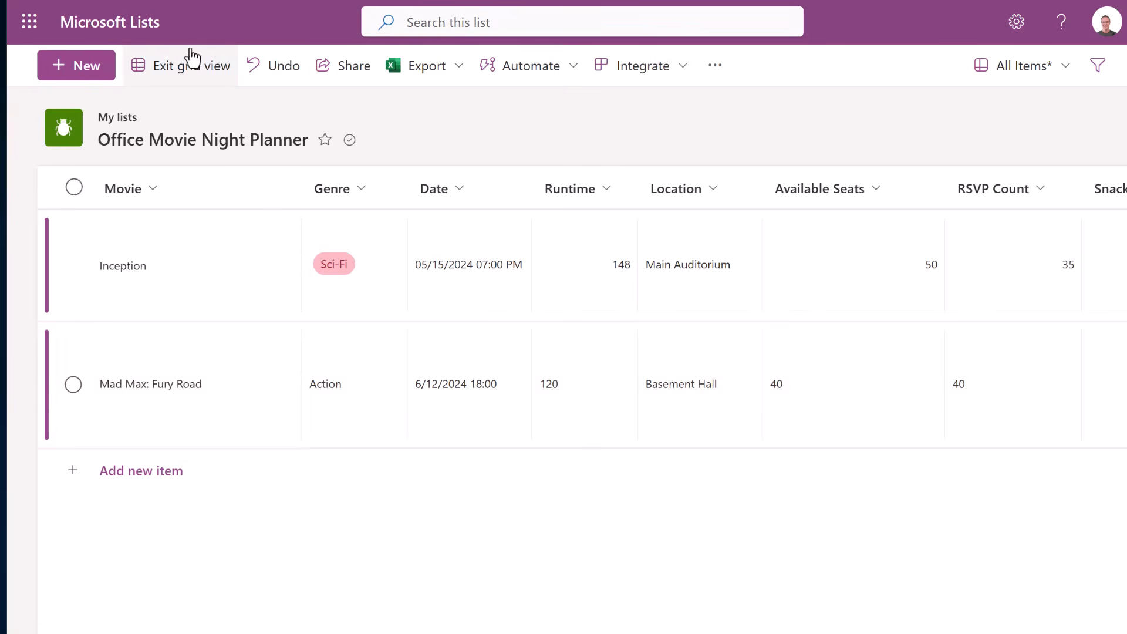
click(200, 68)
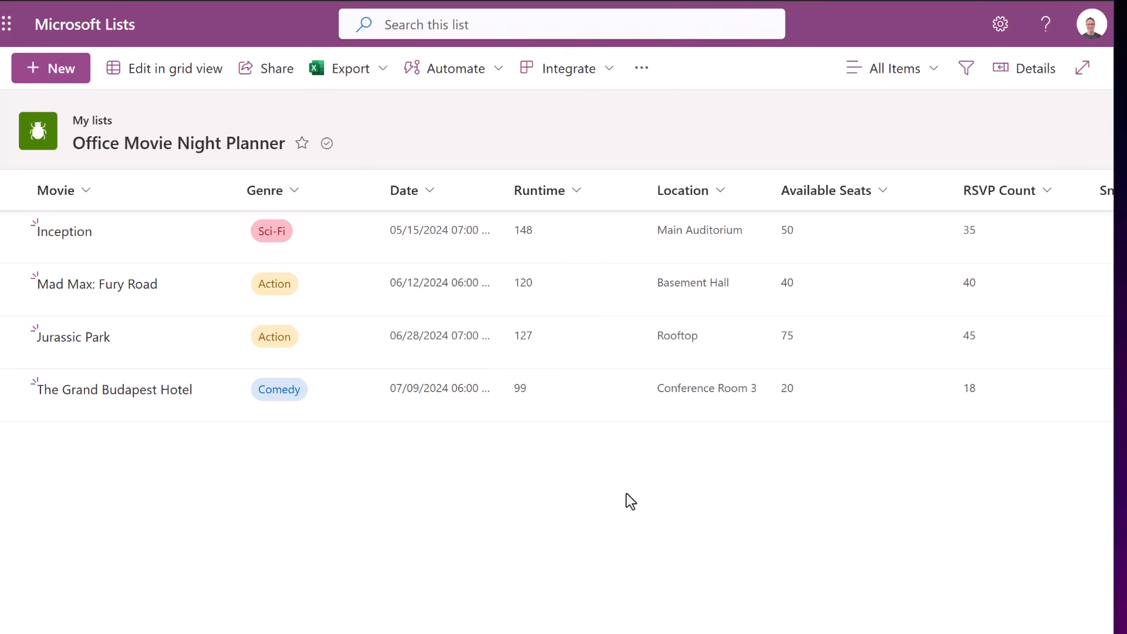
Step: Add an Average total to the Runtime column
click(577, 192)
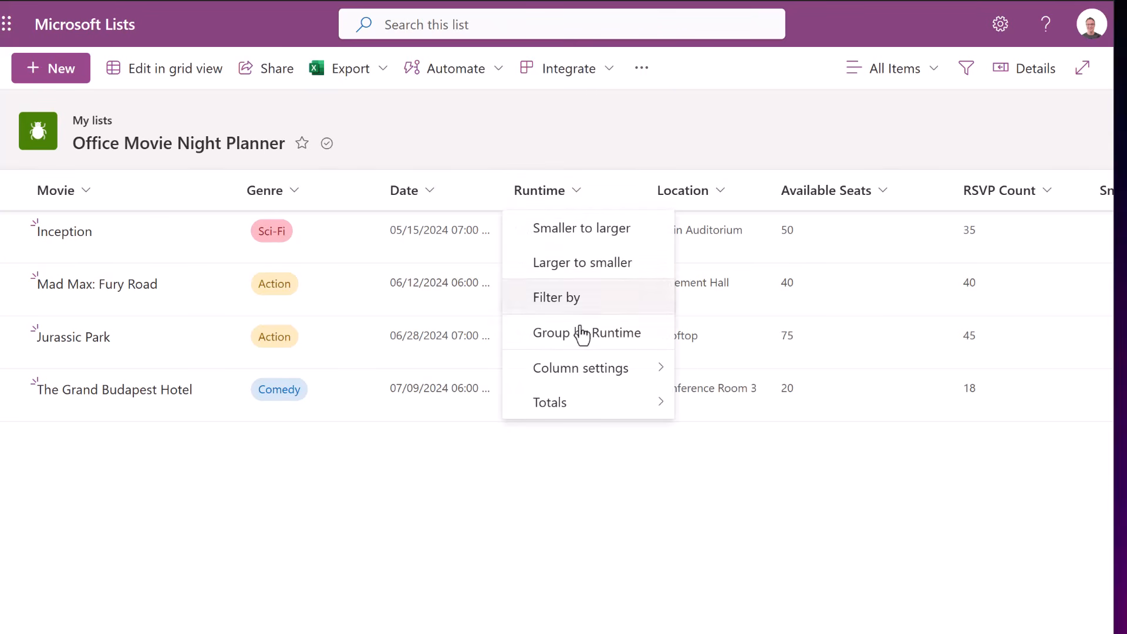
mouse_move(616, 411)
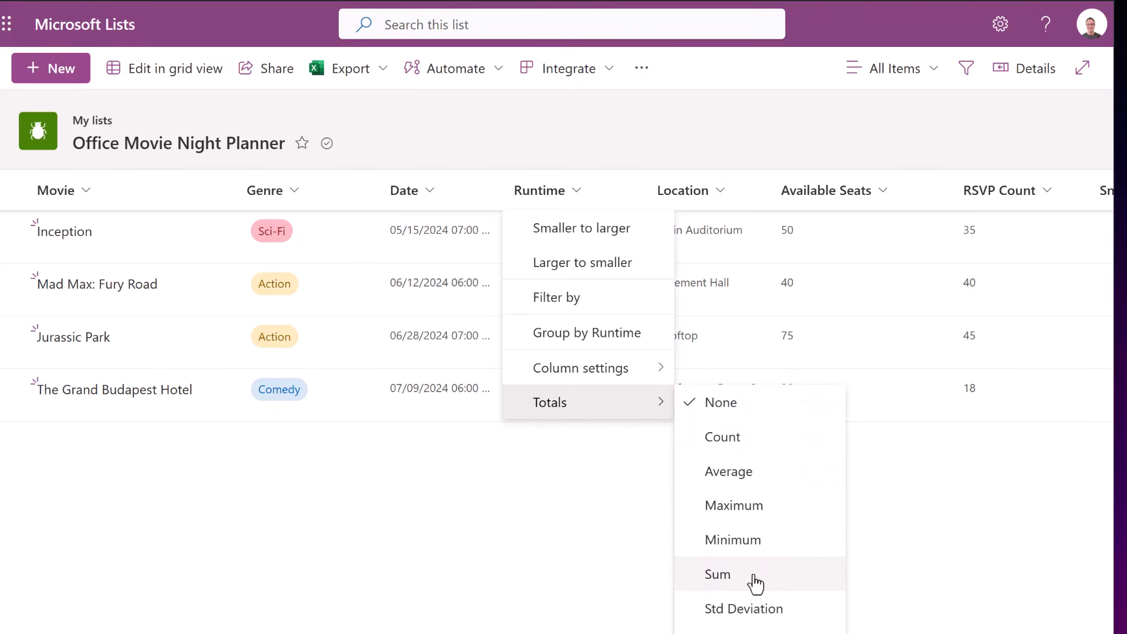
click(744, 480)
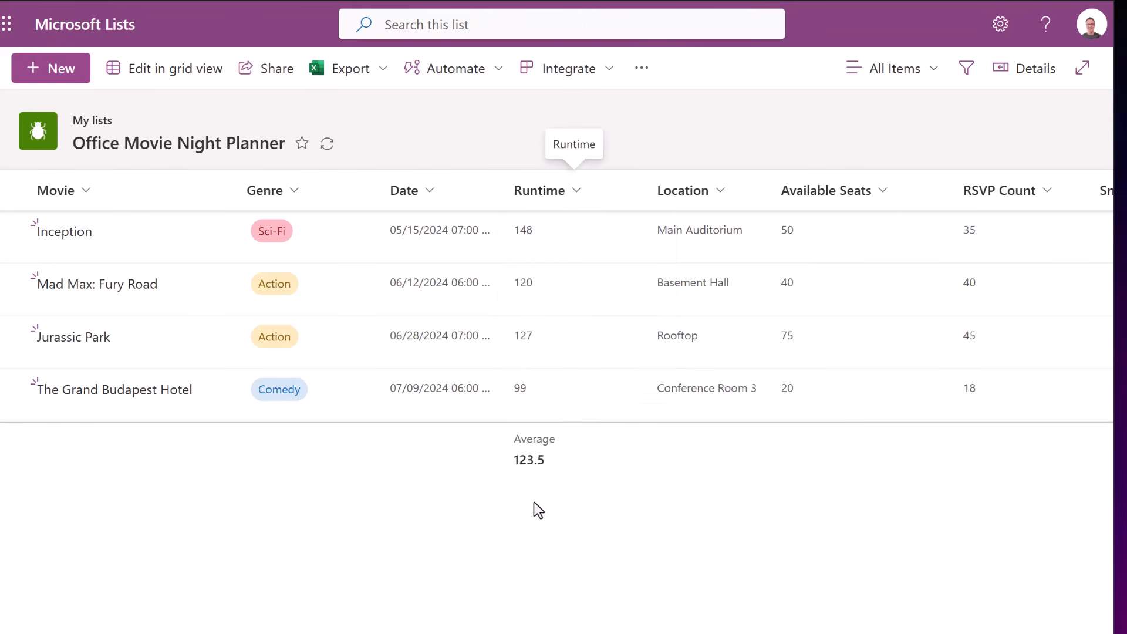
Step: Change the Runtime column's total to Maximum
click(582, 191)
mouse_move(587, 399)
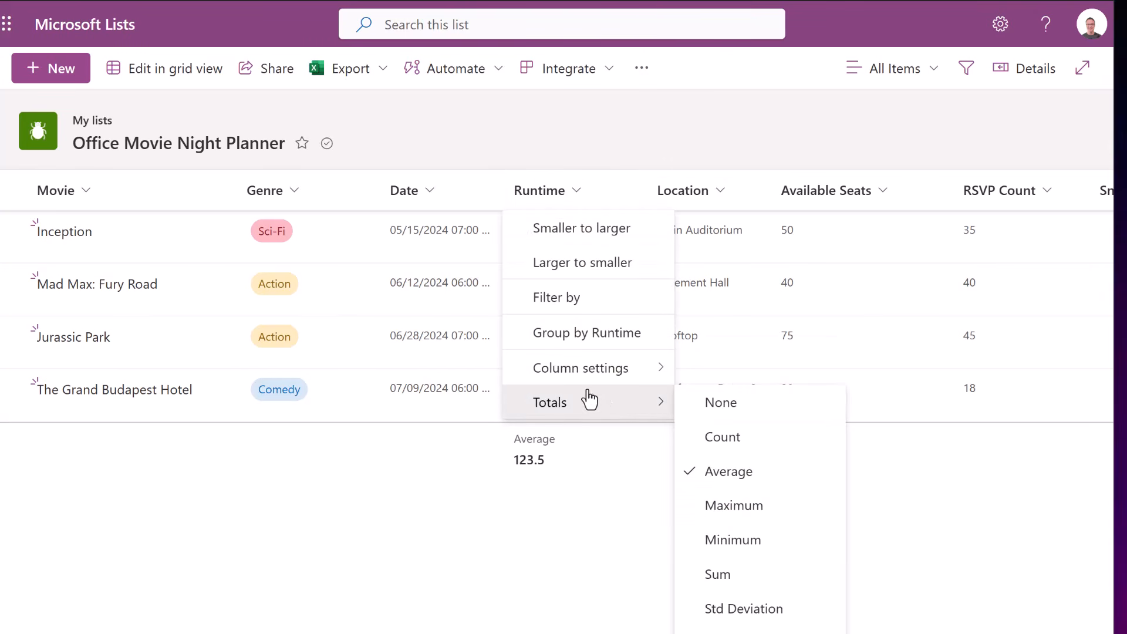
click(732, 504)
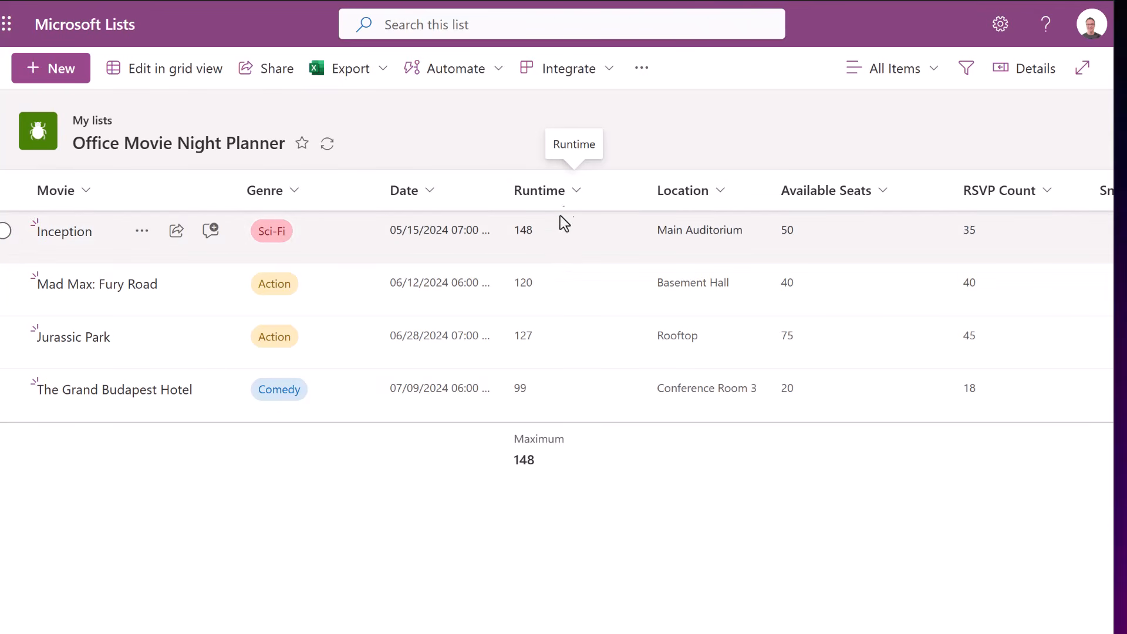
Step: Remove the total from the Runtime column by setting it to None
click(573, 193)
mouse_move(608, 397)
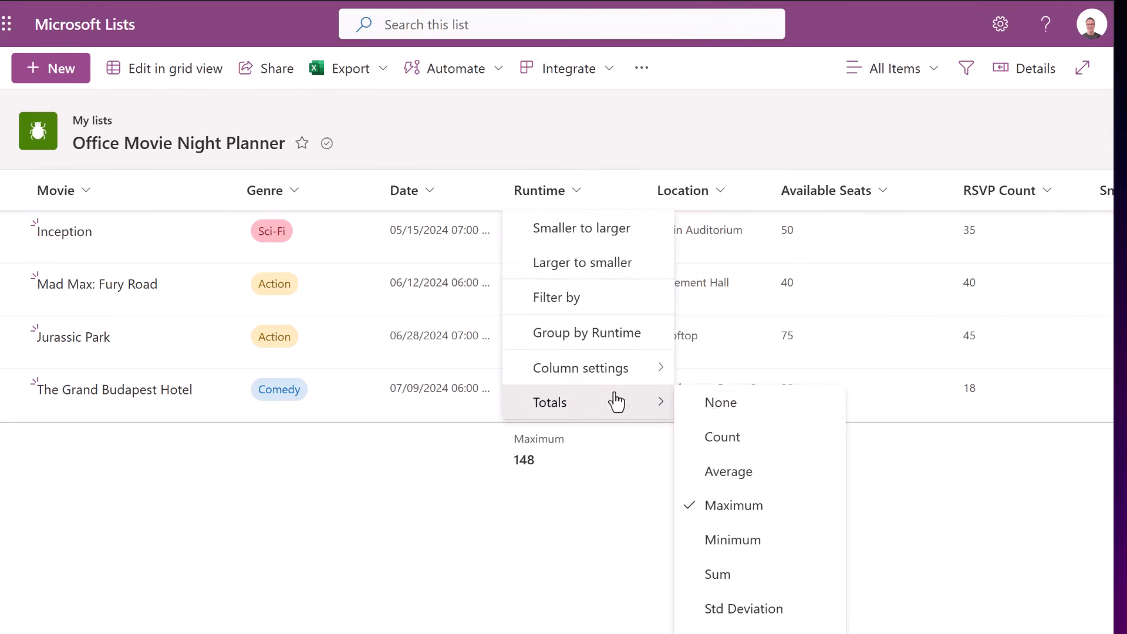
click(721, 411)
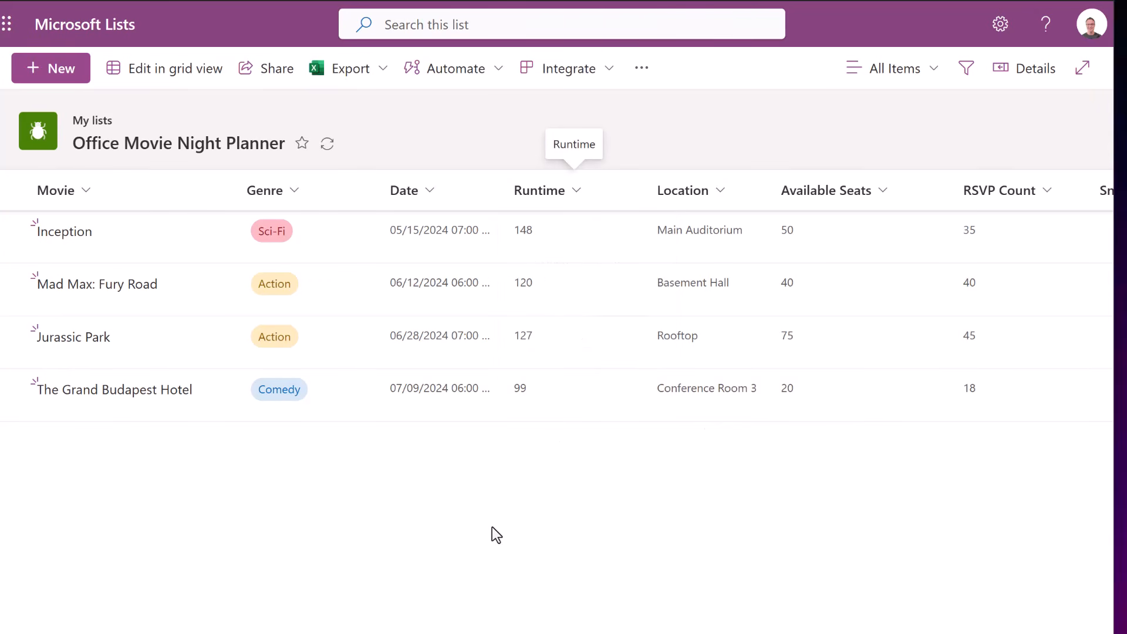
Step: Group the list by Genre and clear that grouping again
click(298, 190)
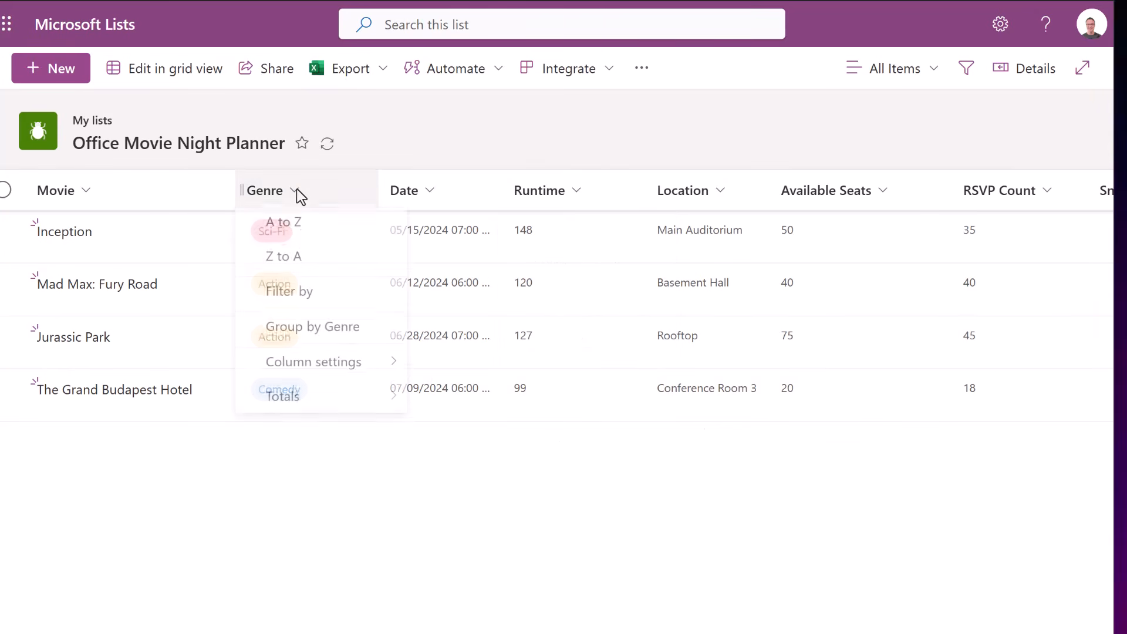
click(314, 342)
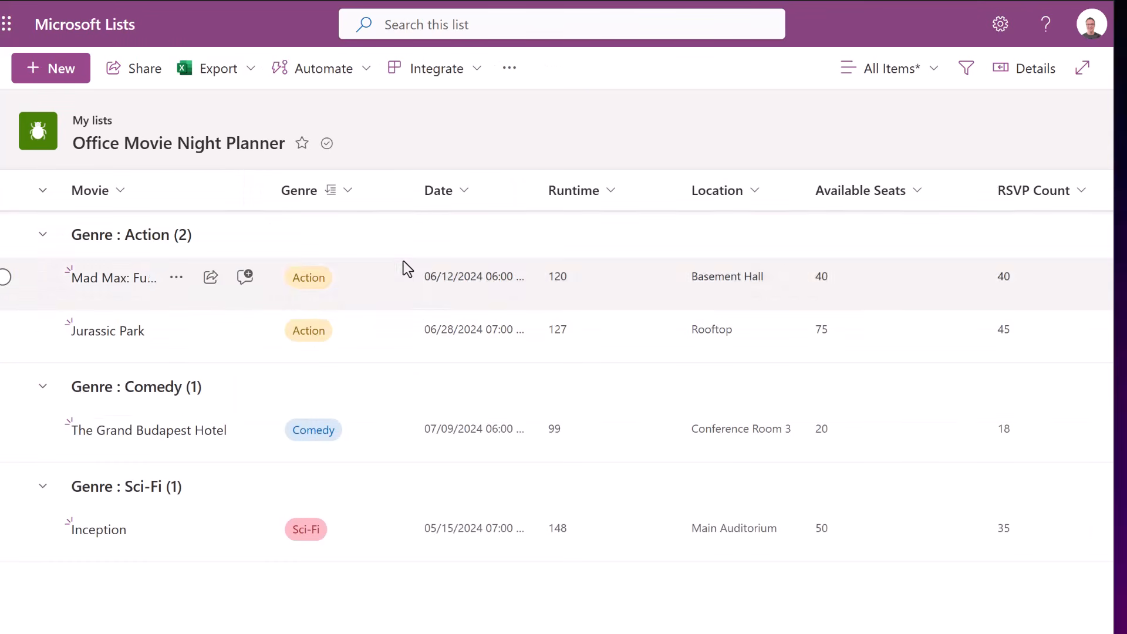
click(350, 192)
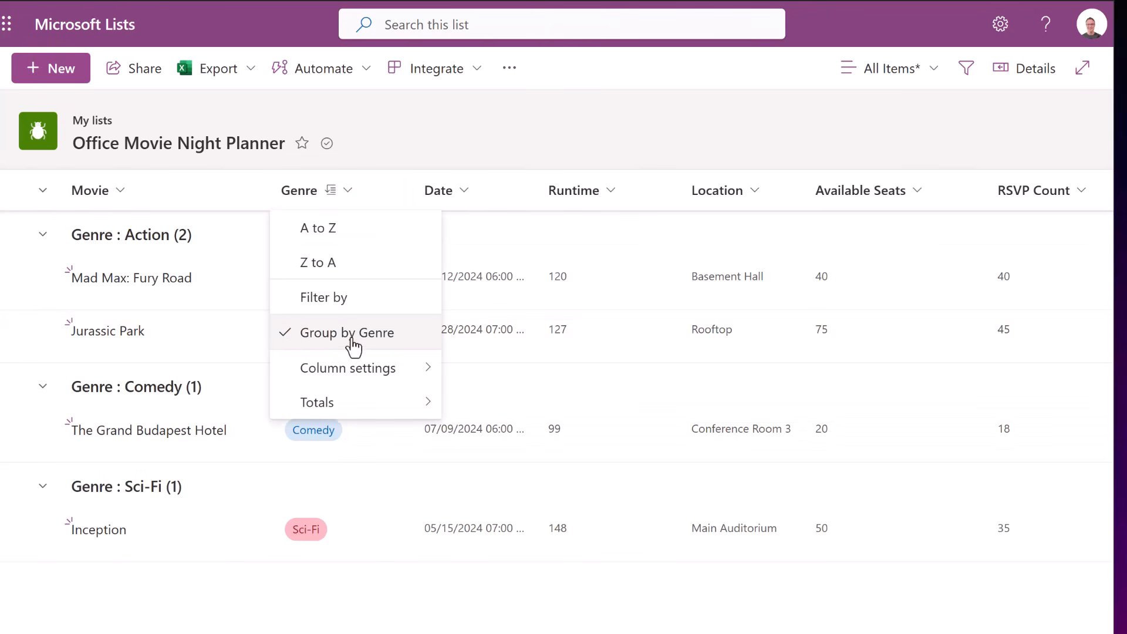
click(300, 345)
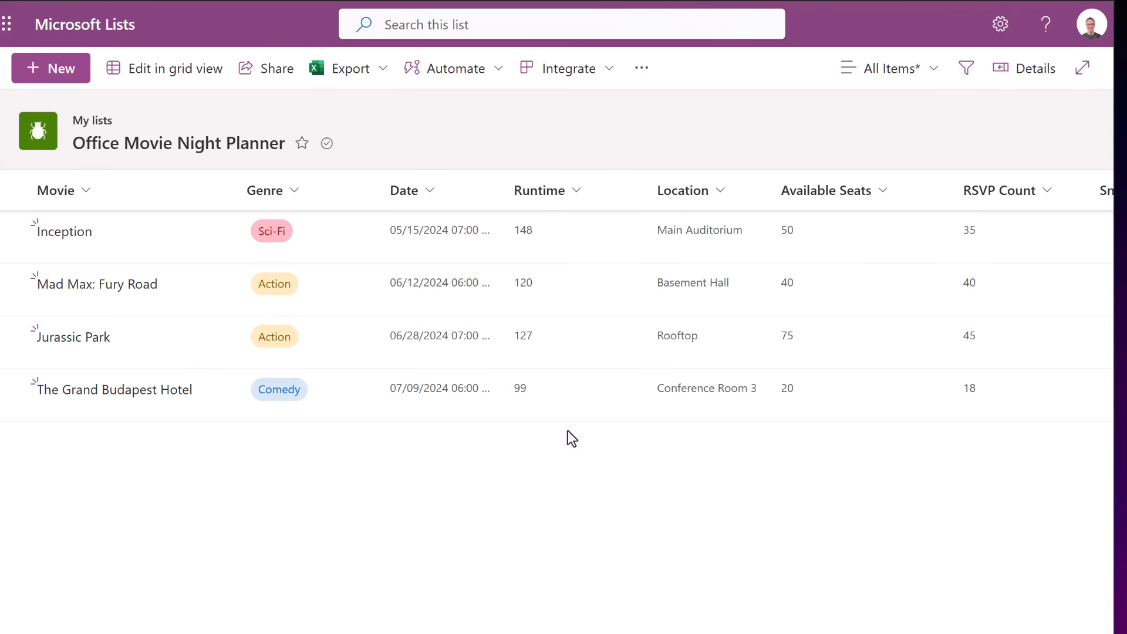
Step: Format the Runtime column with data bars
click(577, 190)
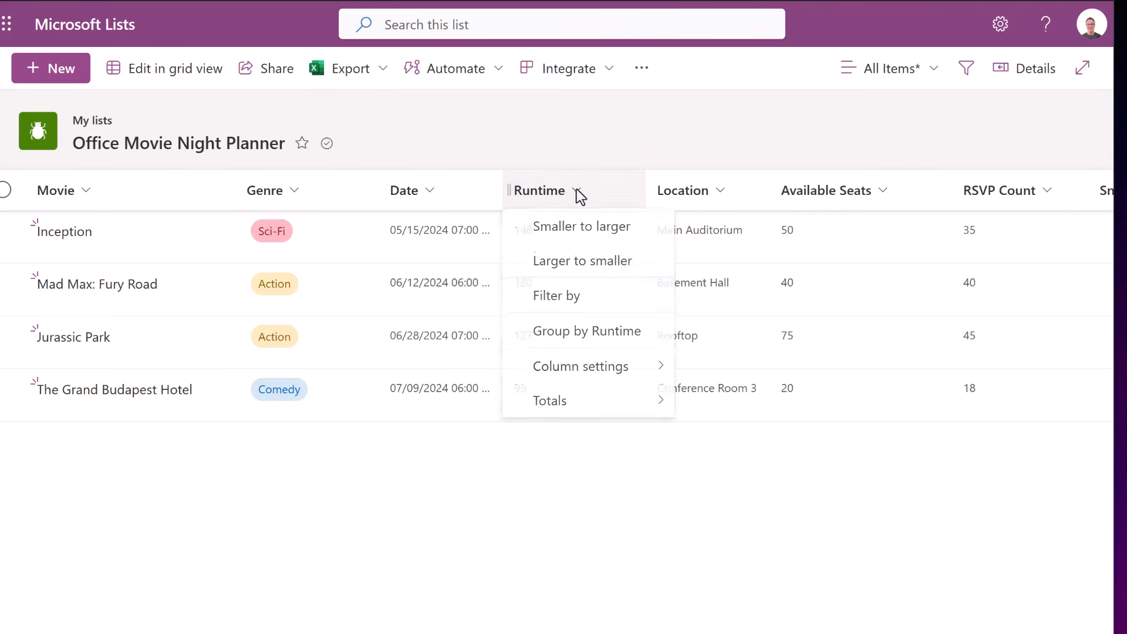
mouse_move(605, 385)
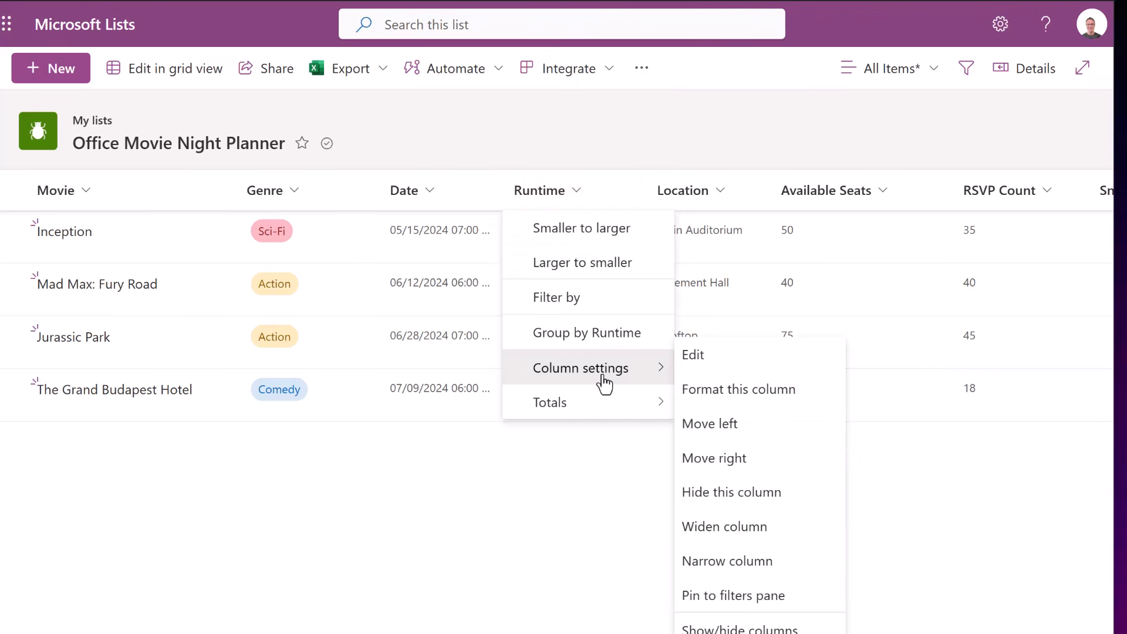
click(768, 399)
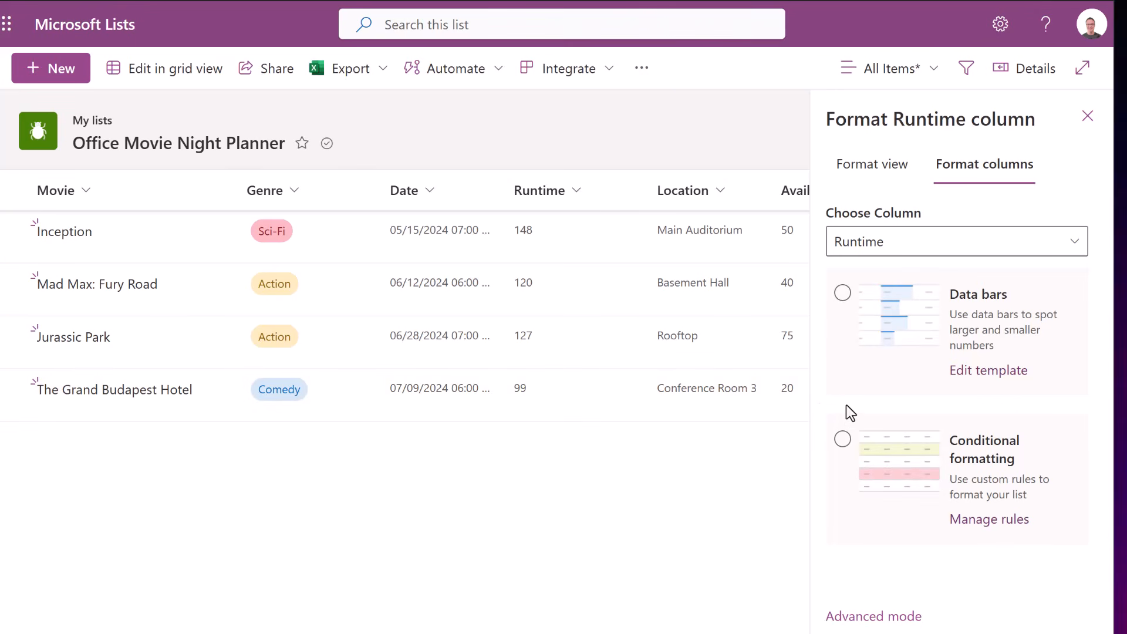
click(844, 294)
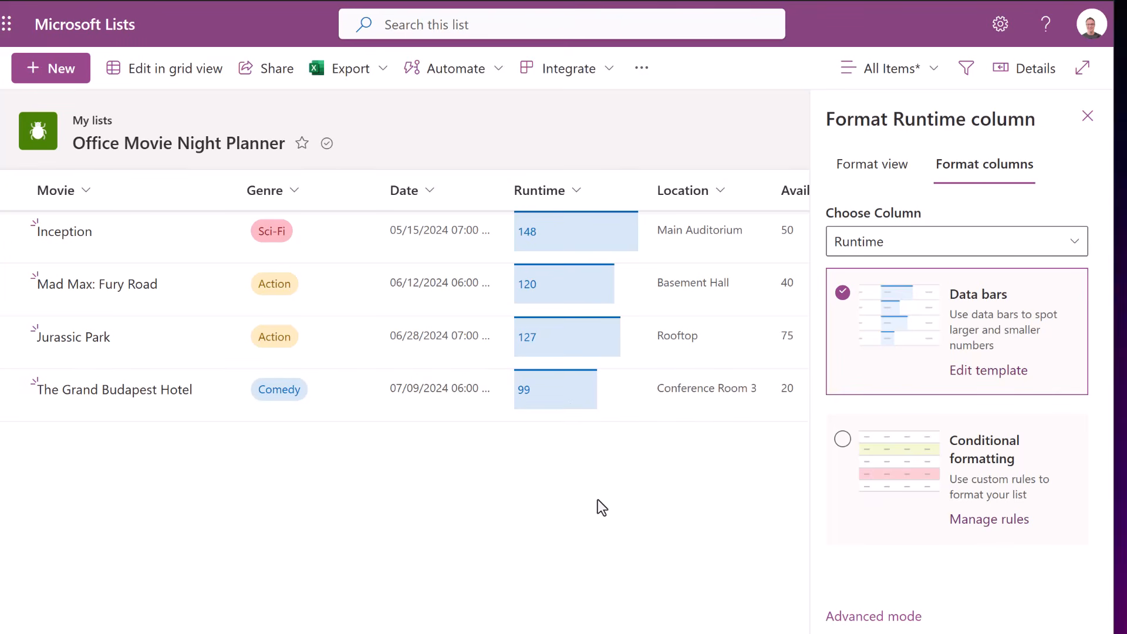
Step: Switch the Runtime column to conditional formatting and add a rule giving Runtime values greater than 120 a light red fill
click(846, 297)
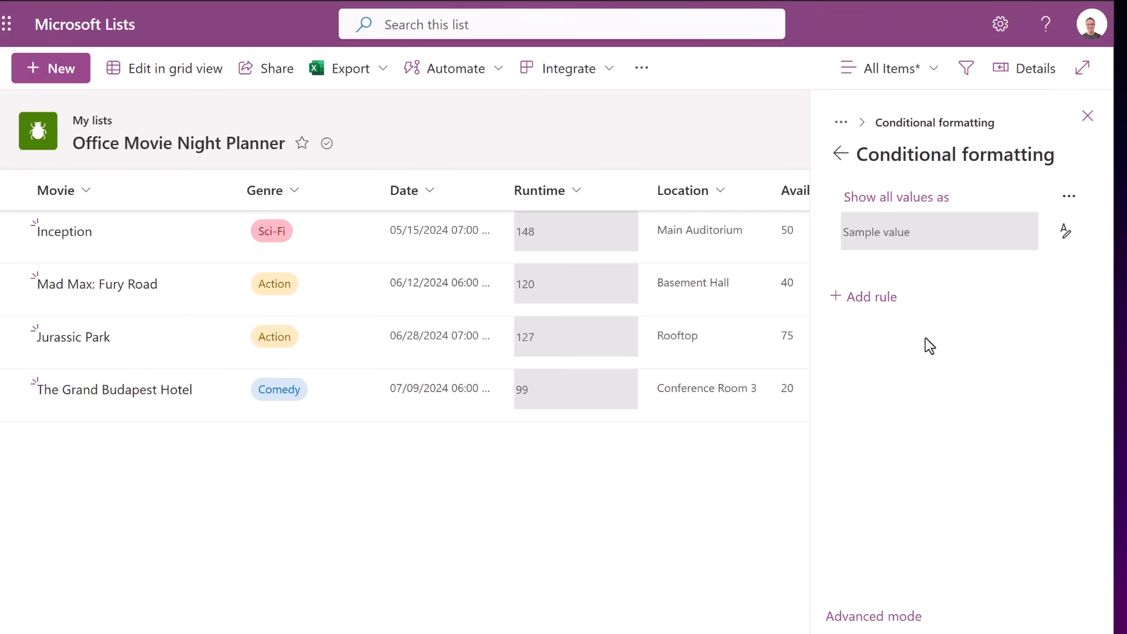
click(889, 307)
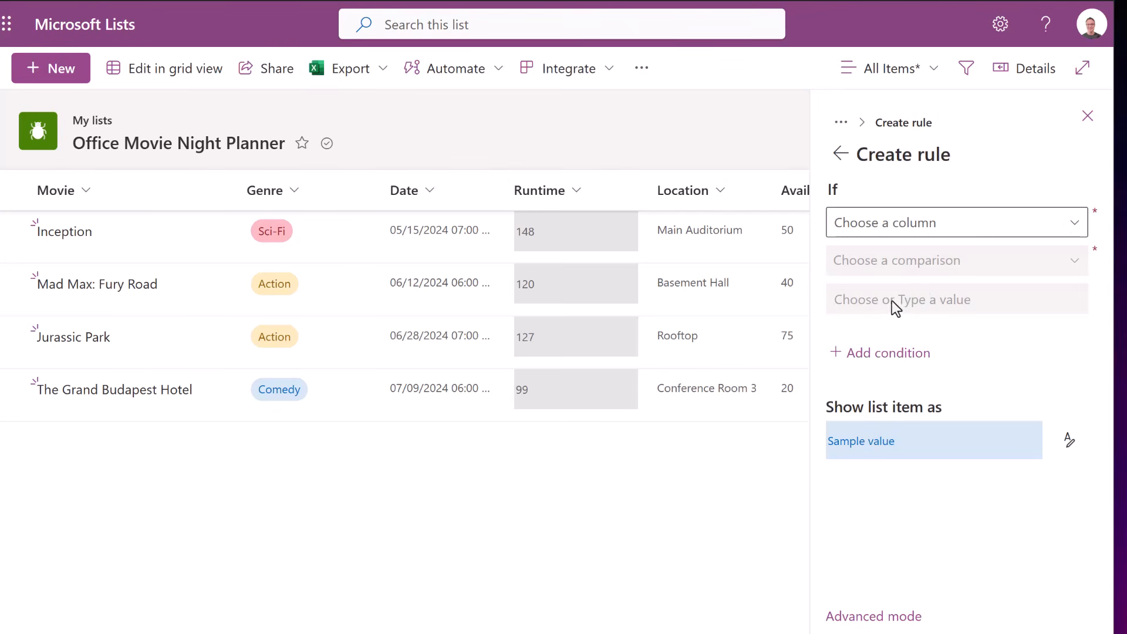
click(1070, 226)
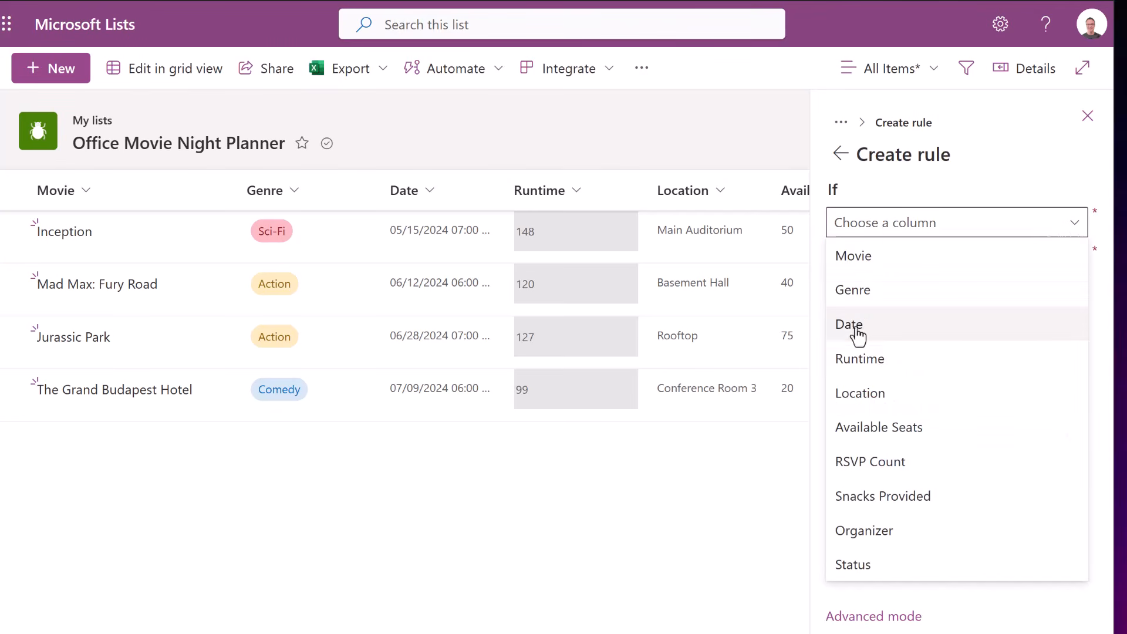
click(888, 359)
click(1070, 265)
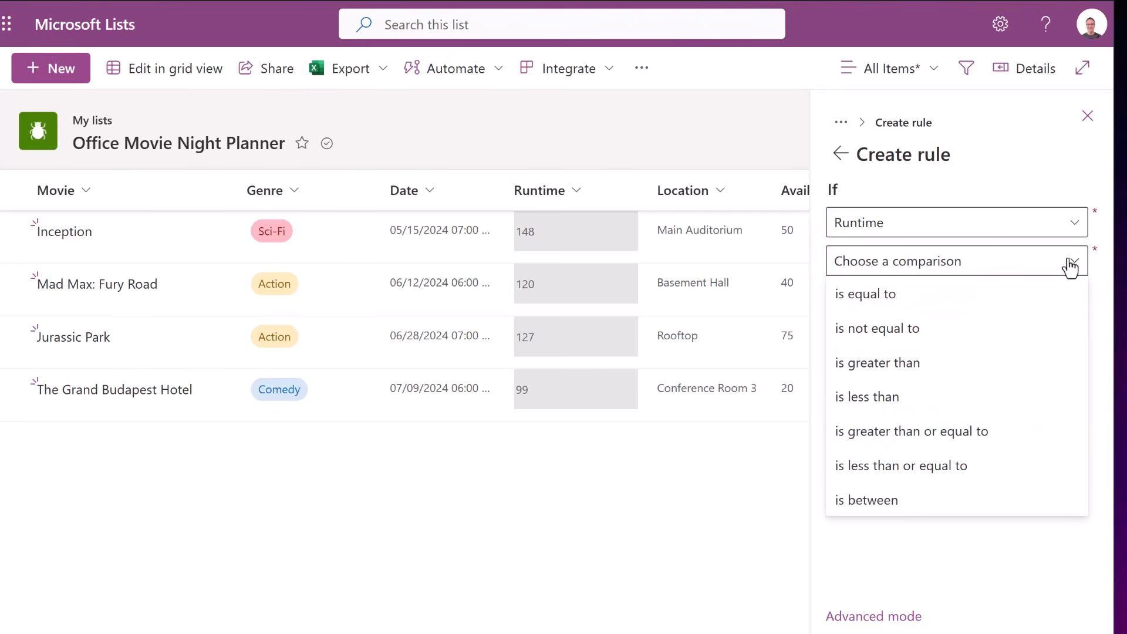
click(912, 371)
click(893, 302)
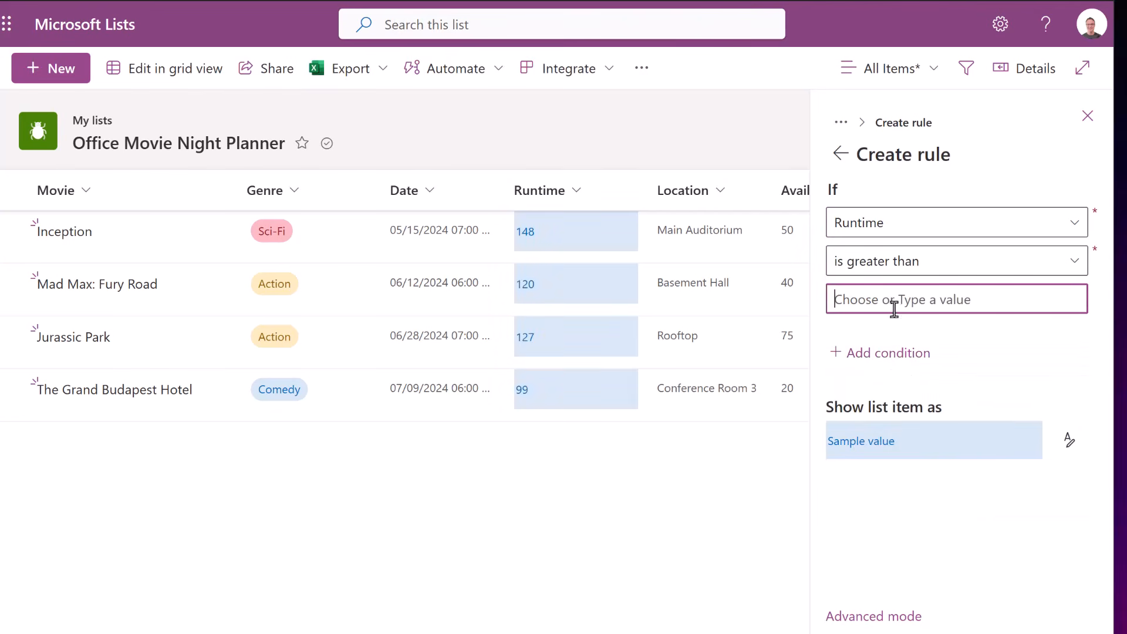
text(120)
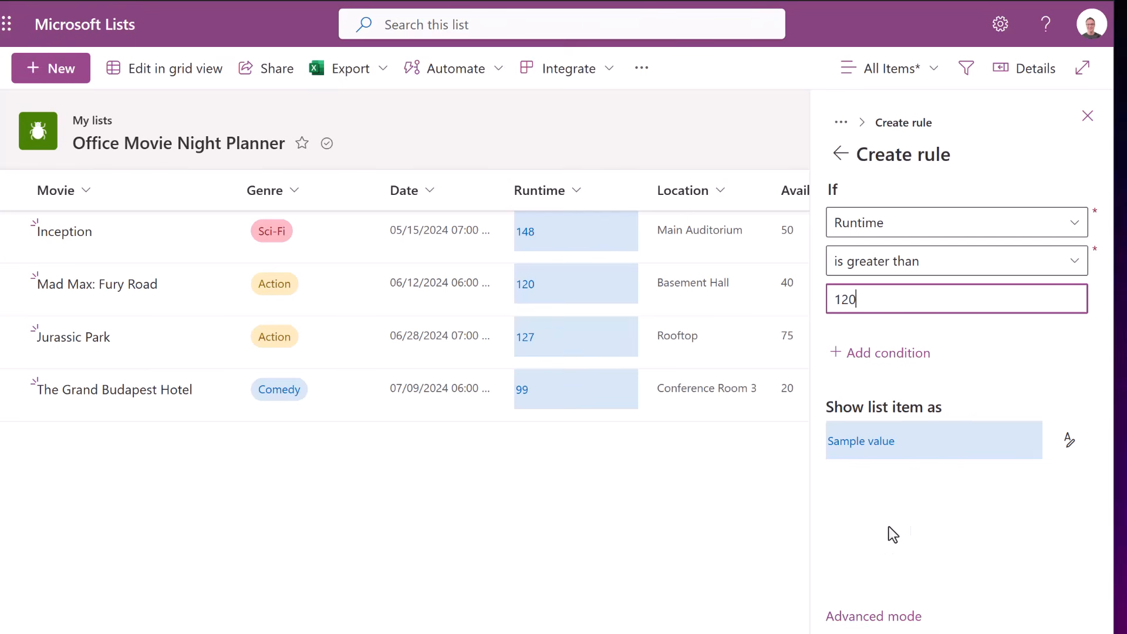
click(1068, 446)
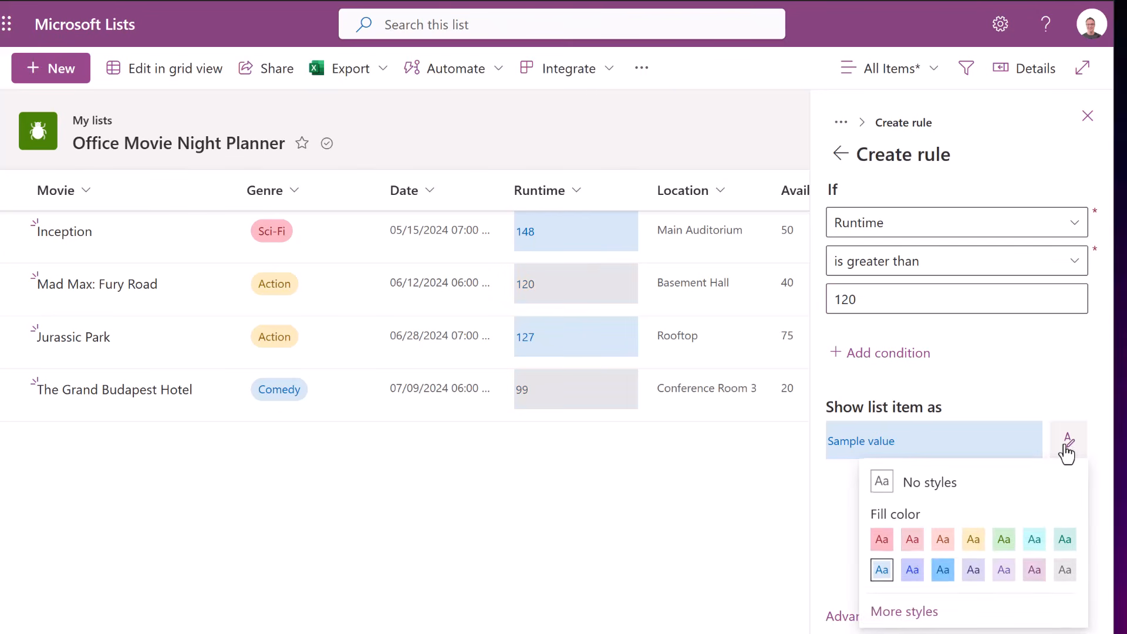
click(908, 545)
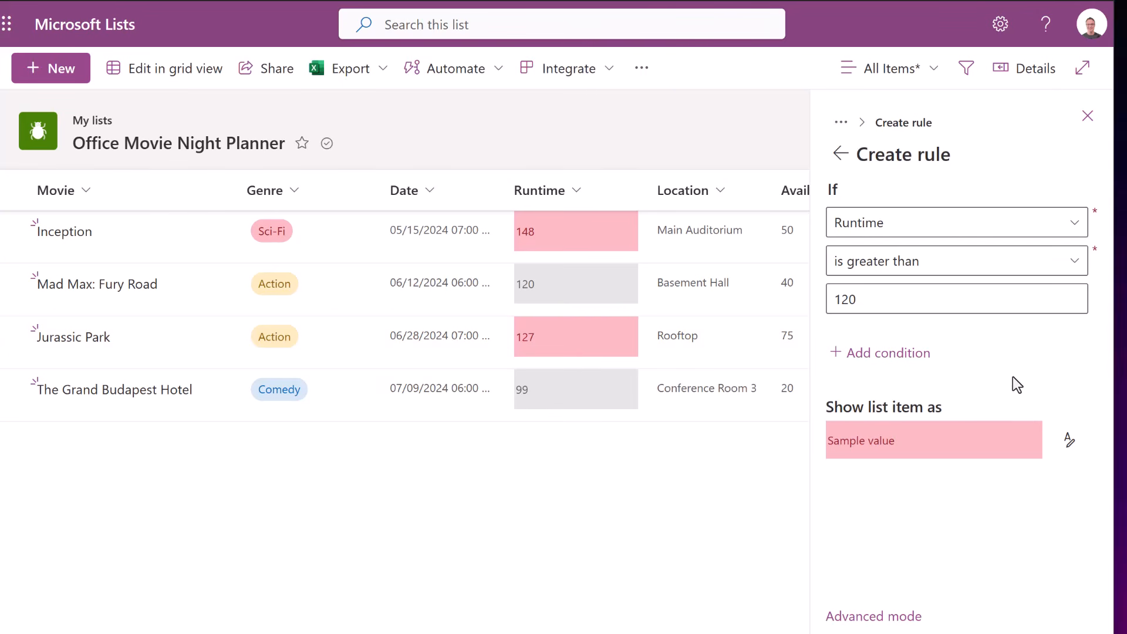
Step: Change the Runtime rule's comparison to "is equal to" and close the formatting pane
click(1074, 264)
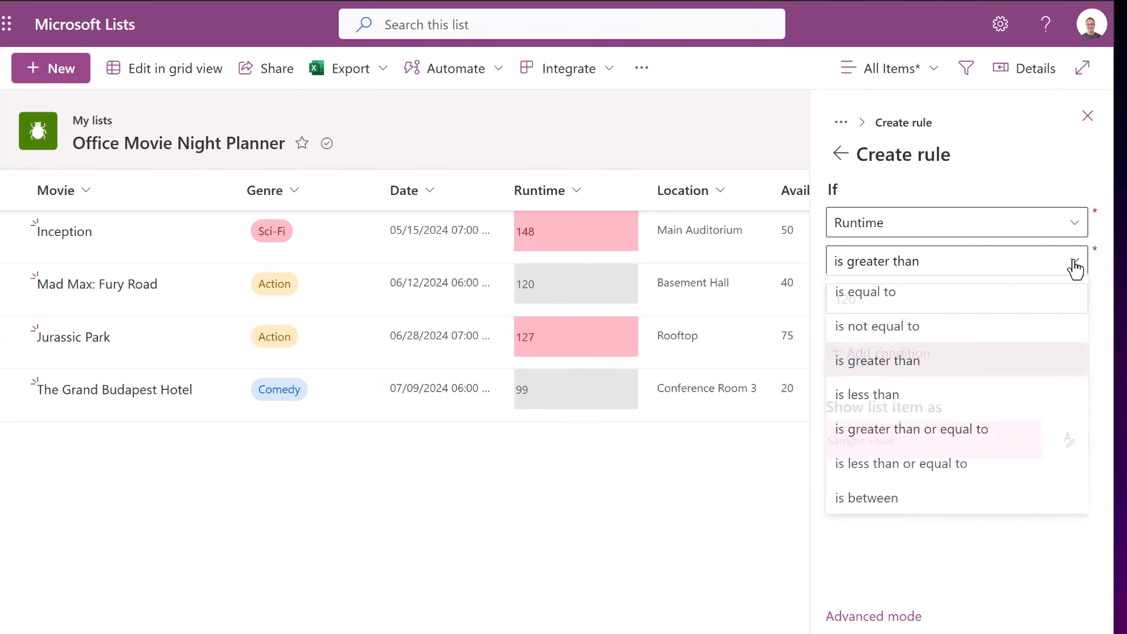
click(934, 298)
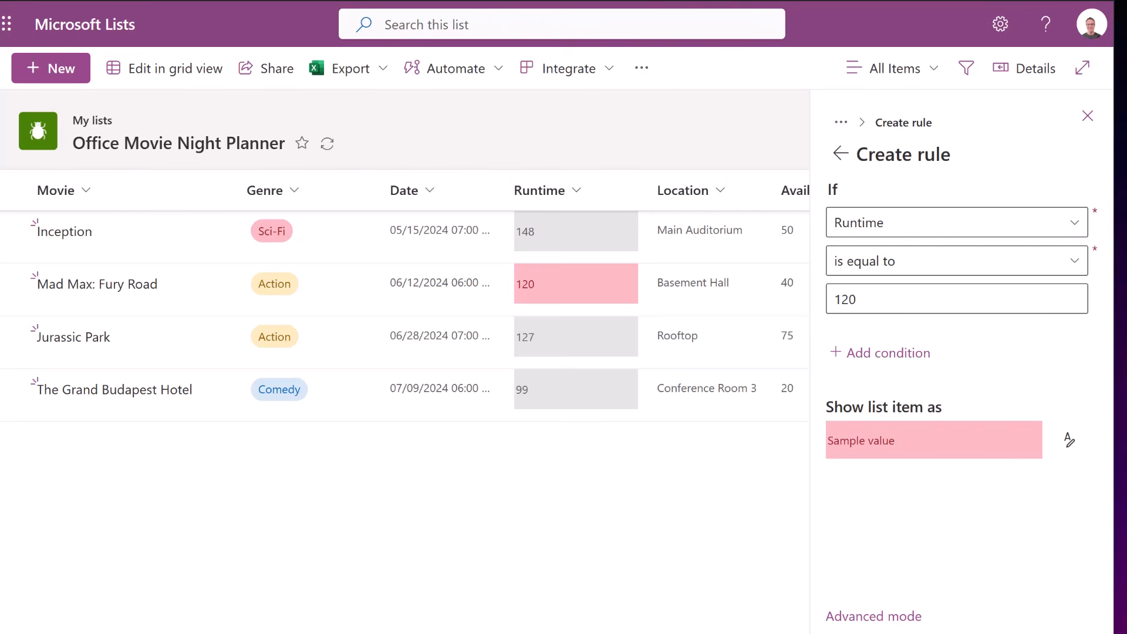
click(759, 530)
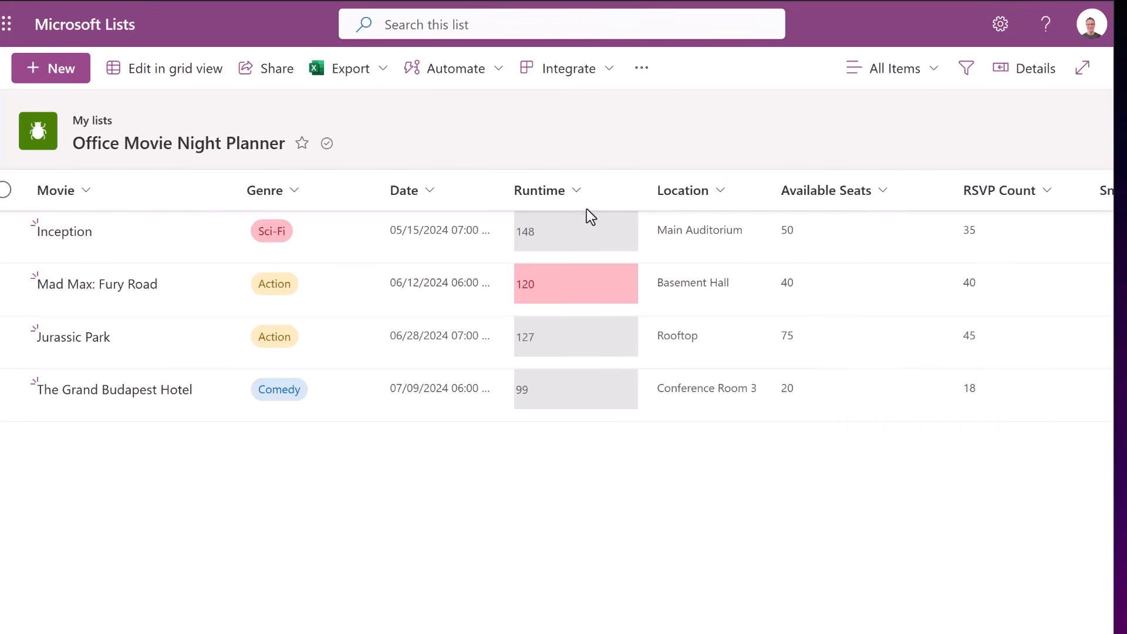
Step: Delete the "If Runtime is equal to 120" conditional formatting rule from the Runtime column and close the formatting pane
click(581, 199)
mouse_move(626, 380)
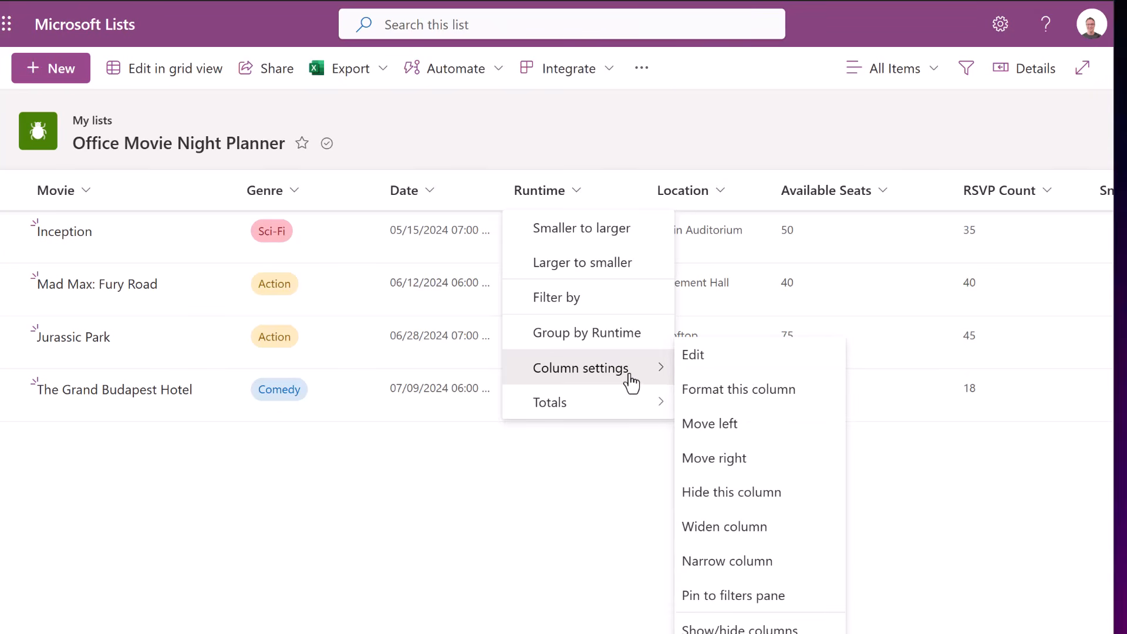
click(724, 390)
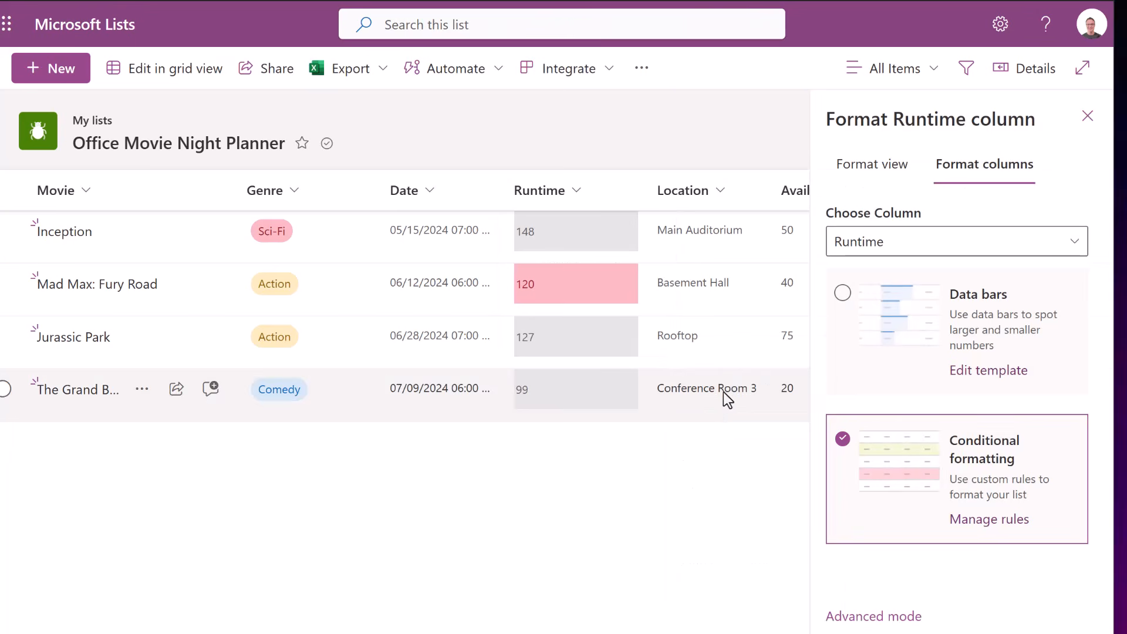
click(987, 524)
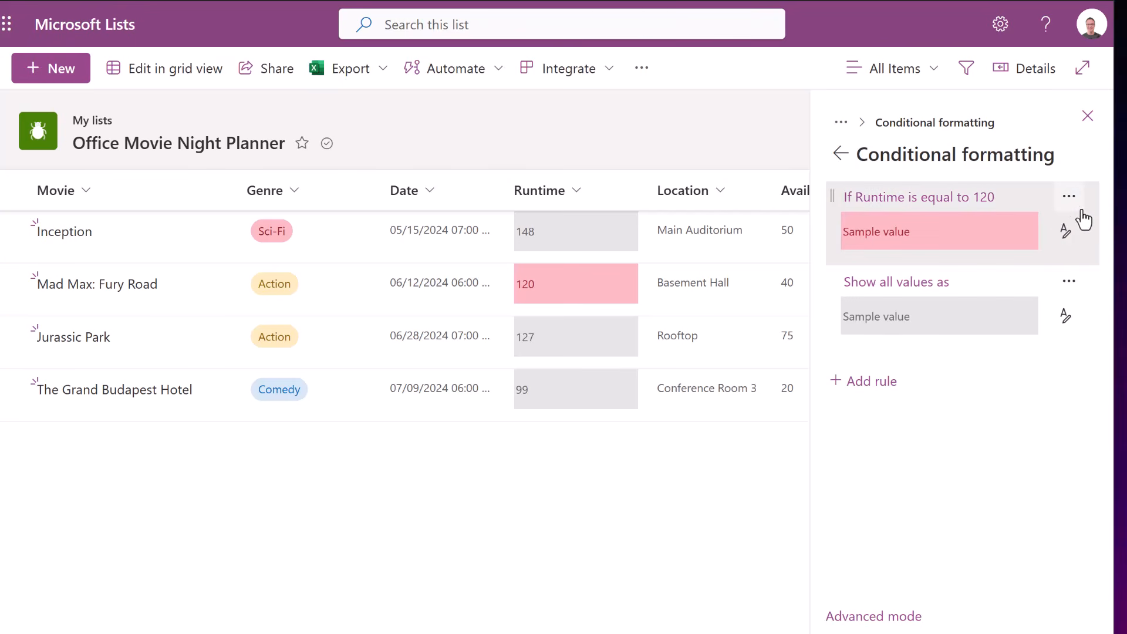
click(1070, 197)
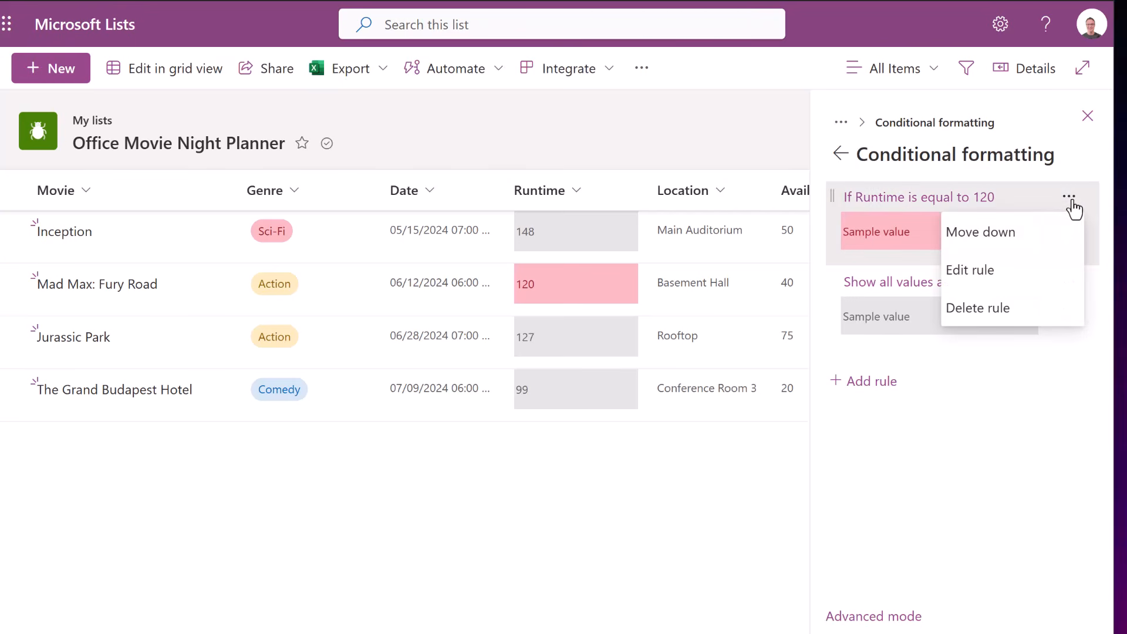
click(986, 307)
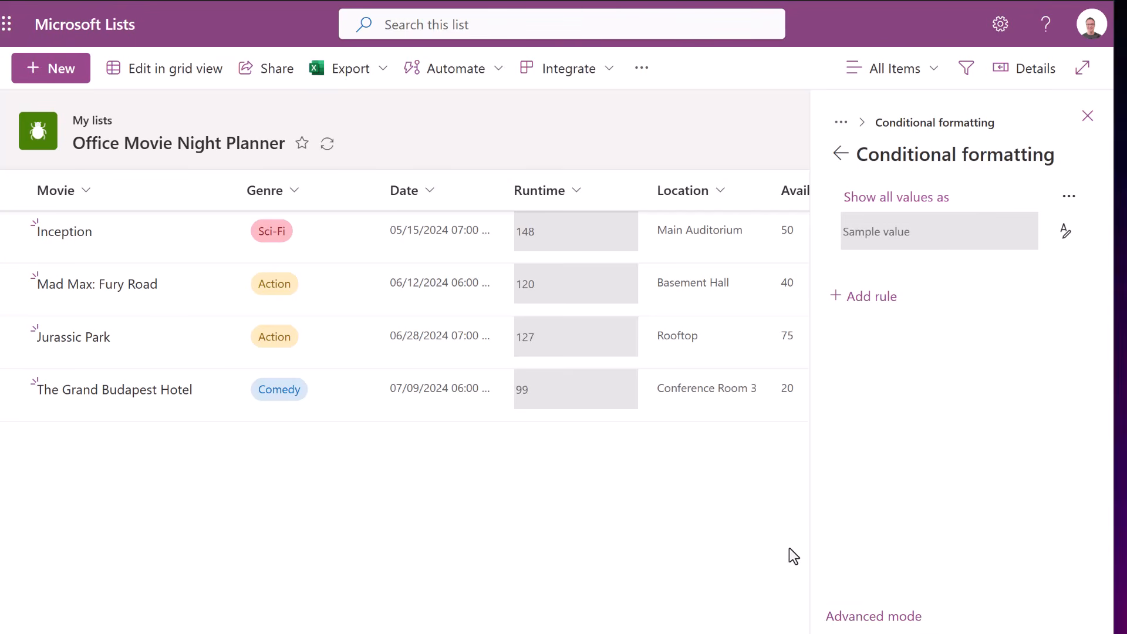
click(893, 633)
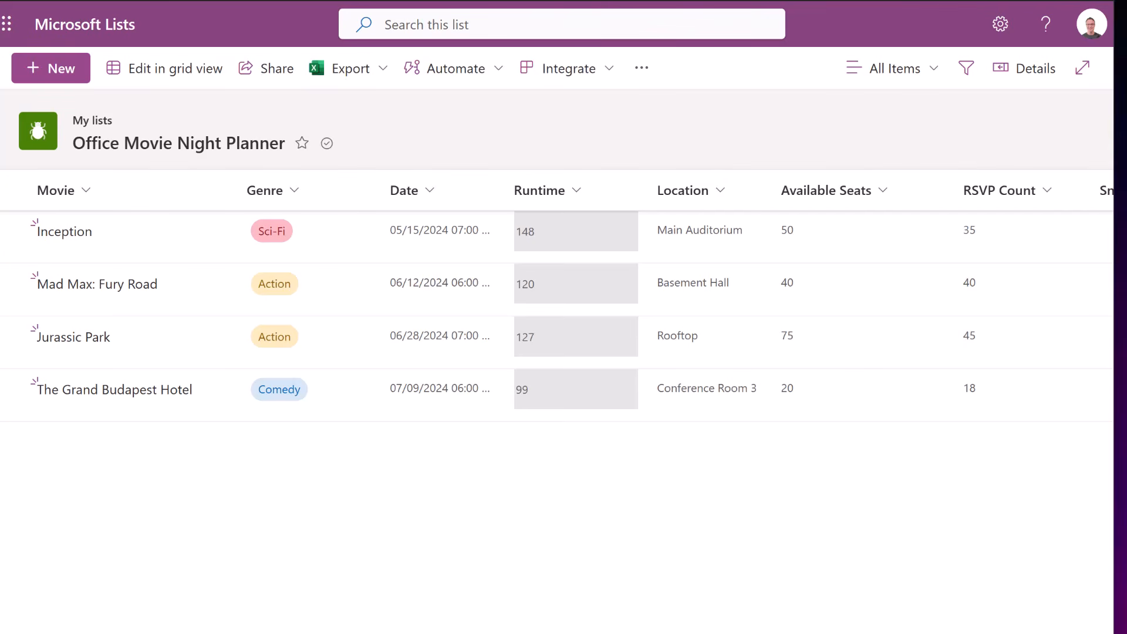
Step: Create a notification rule that sends an email to Organizer when a new item is created, and close the rules
scroll(765, 485, right, 12)
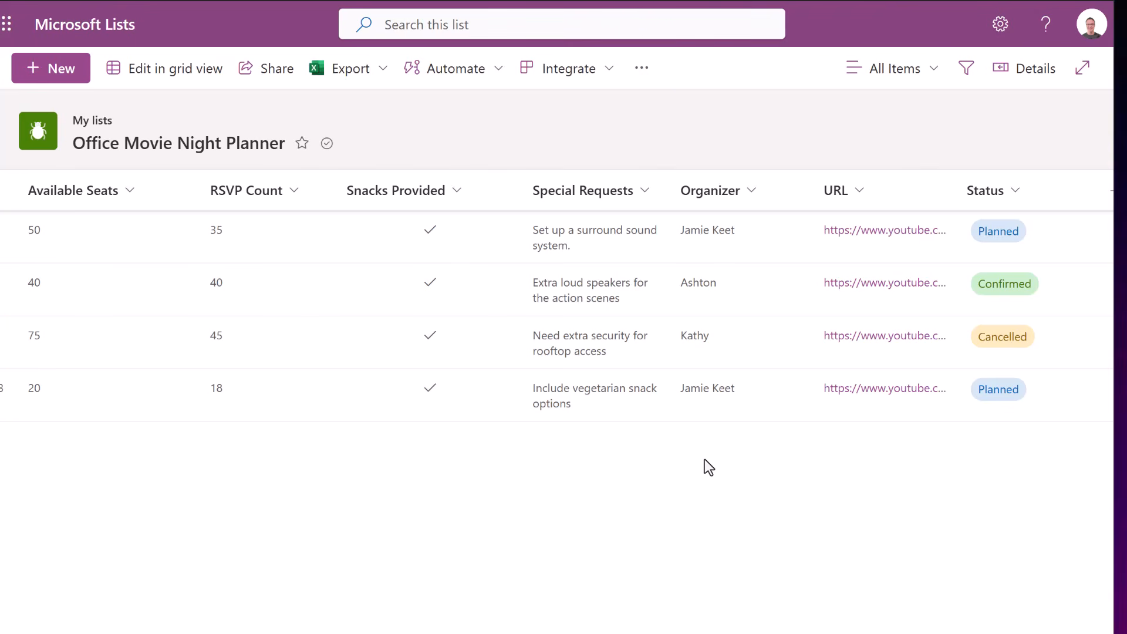
scroll(541, 294, left, 4)
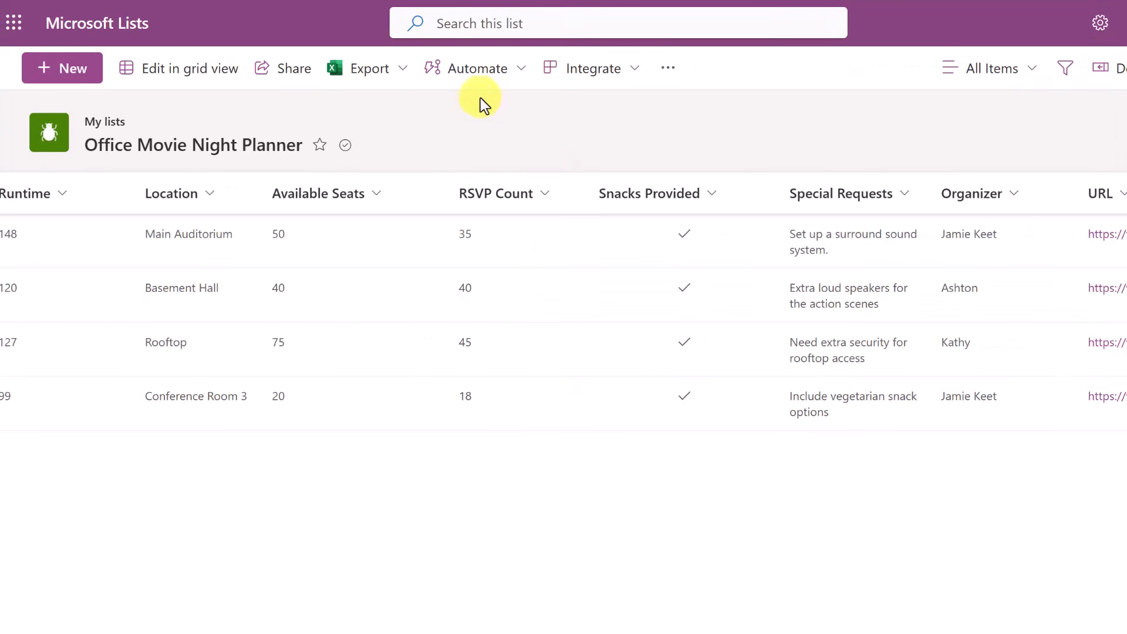
click(522, 71)
mouse_move(523, 149)
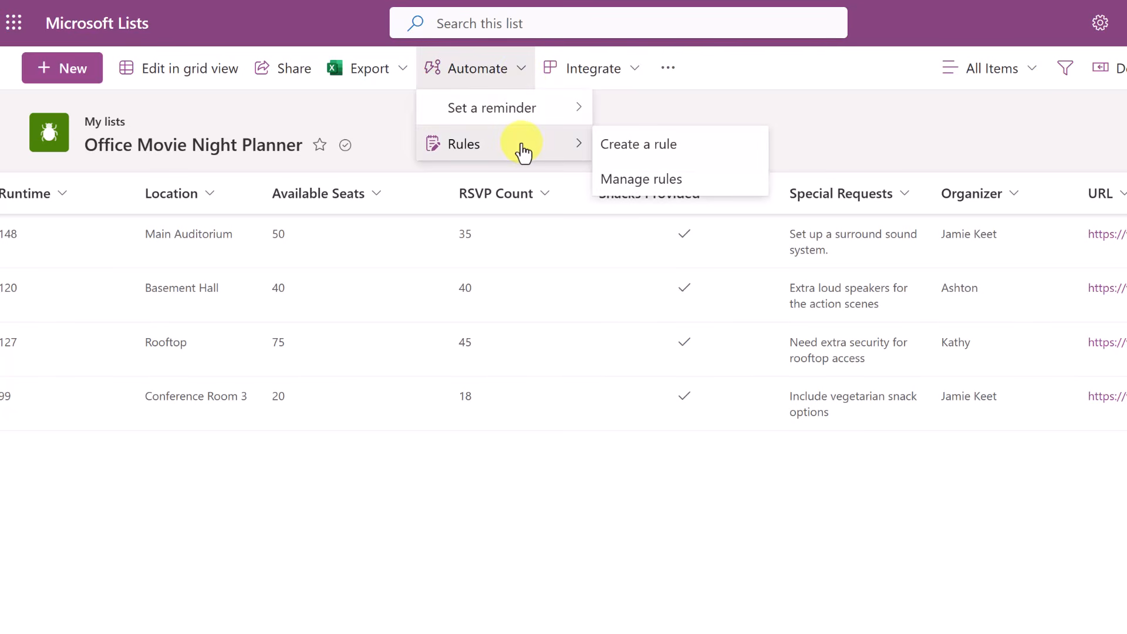
click(647, 151)
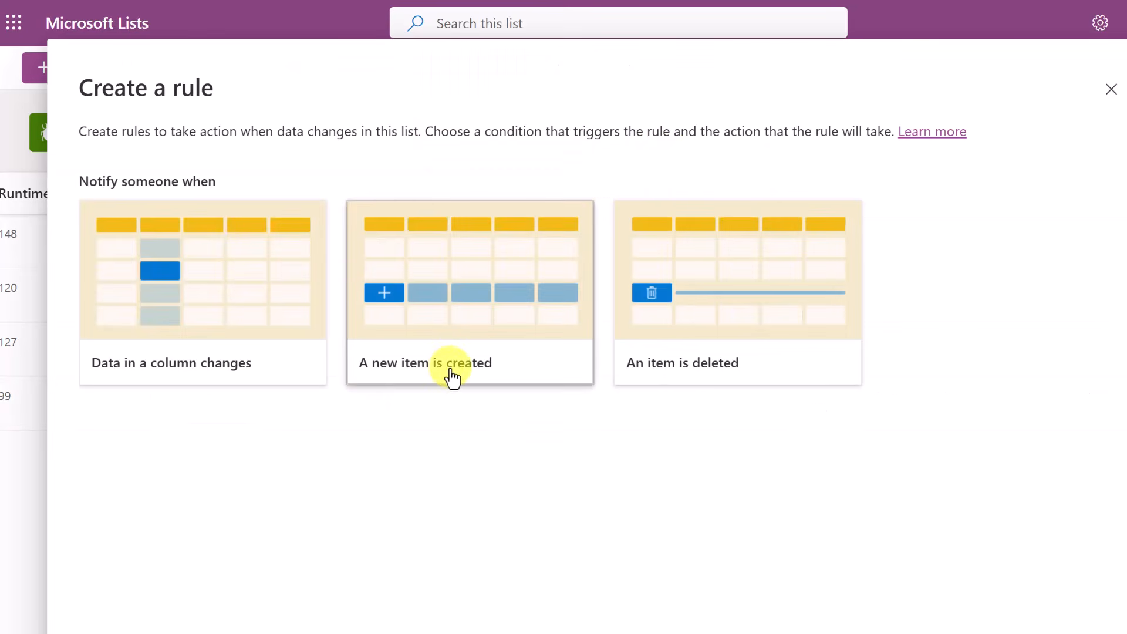
click(550, 331)
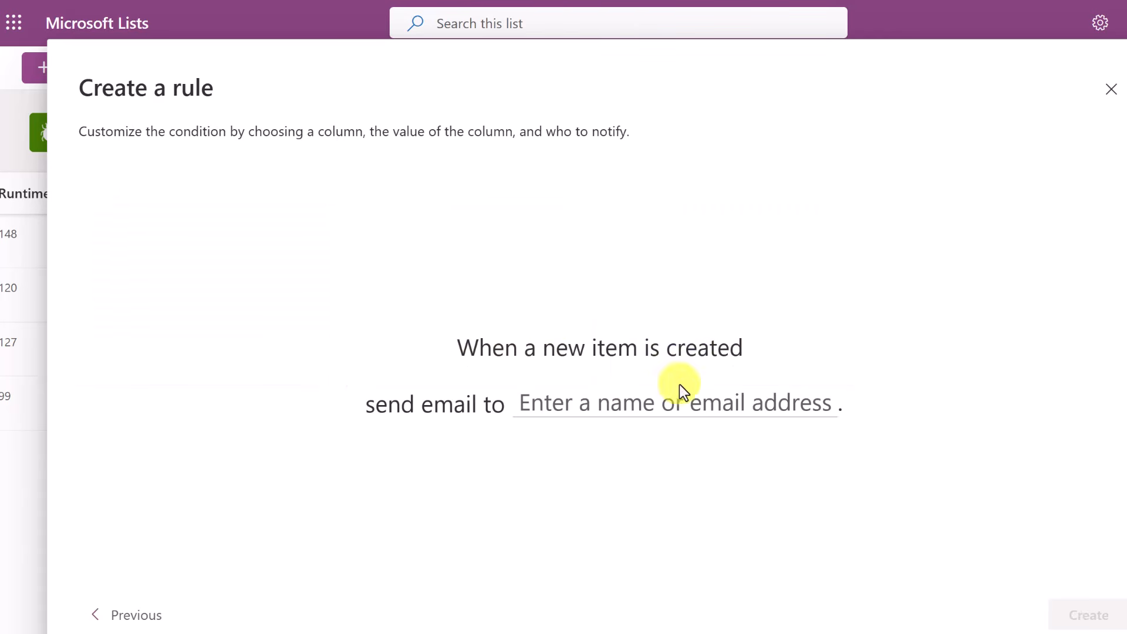
click(598, 406)
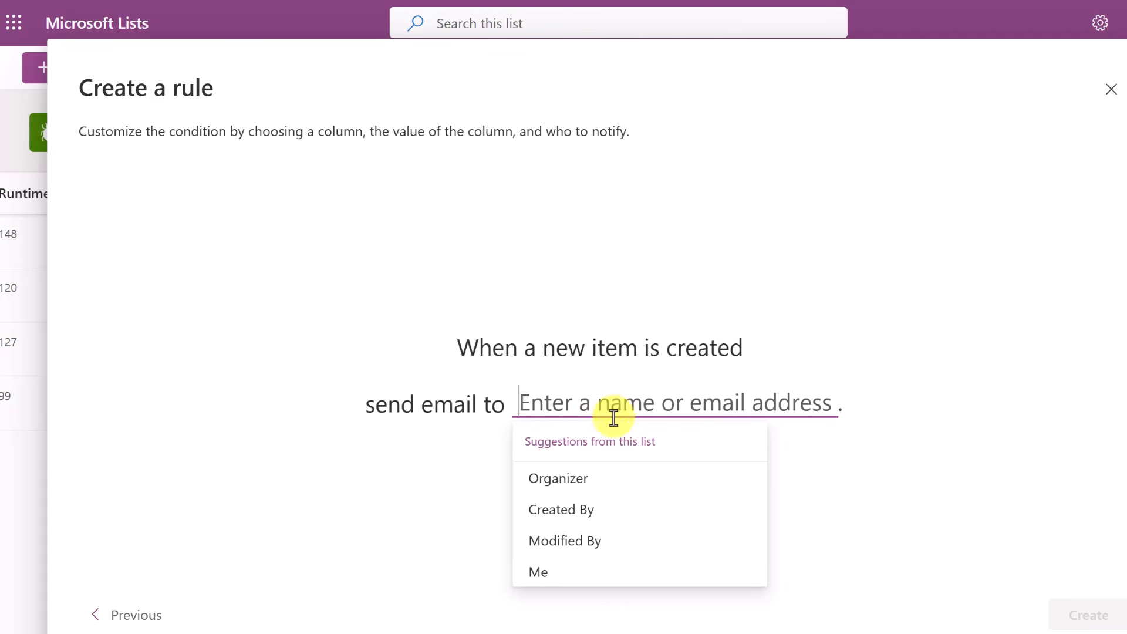
click(599, 482)
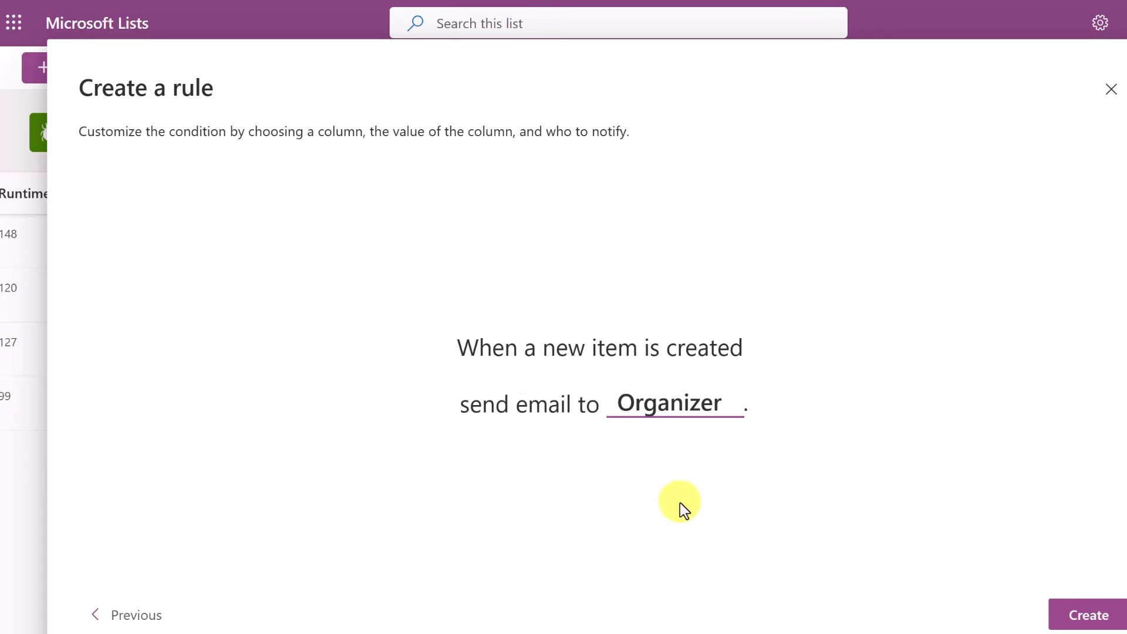
click(1076, 614)
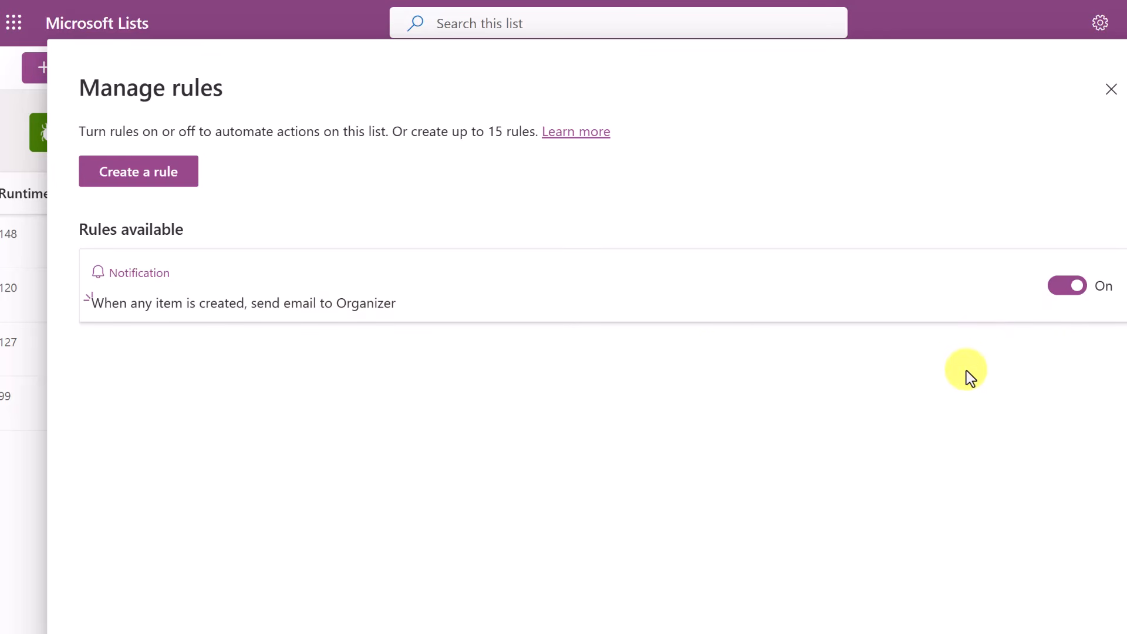
click(1112, 89)
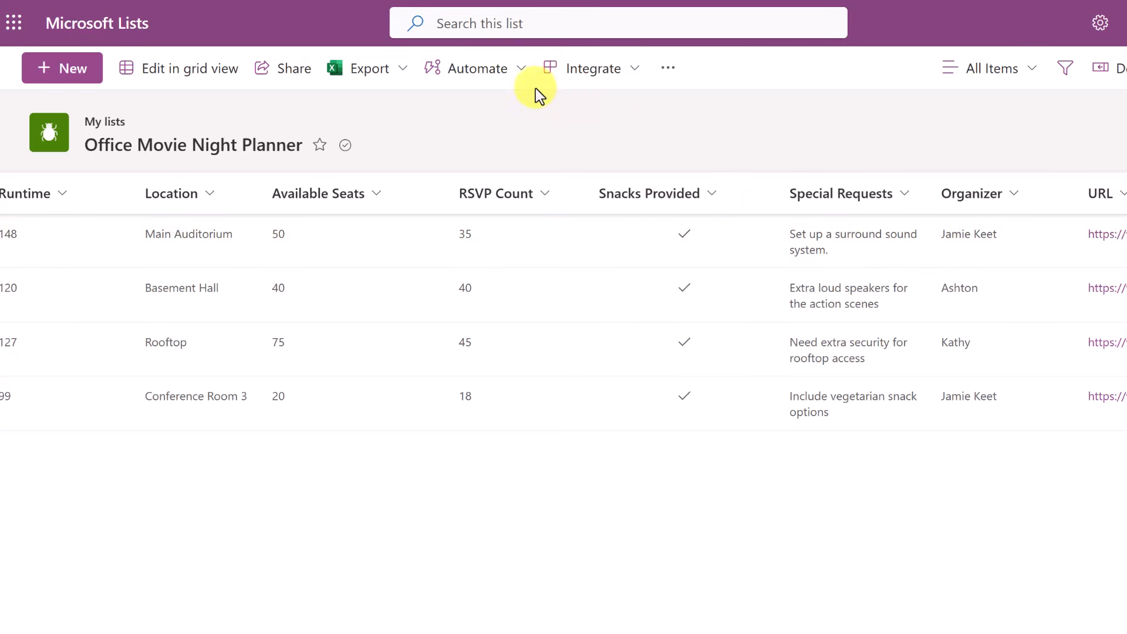
Step: Review the list's existing automation rules and close the rules overview
click(495, 74)
mouse_move(531, 148)
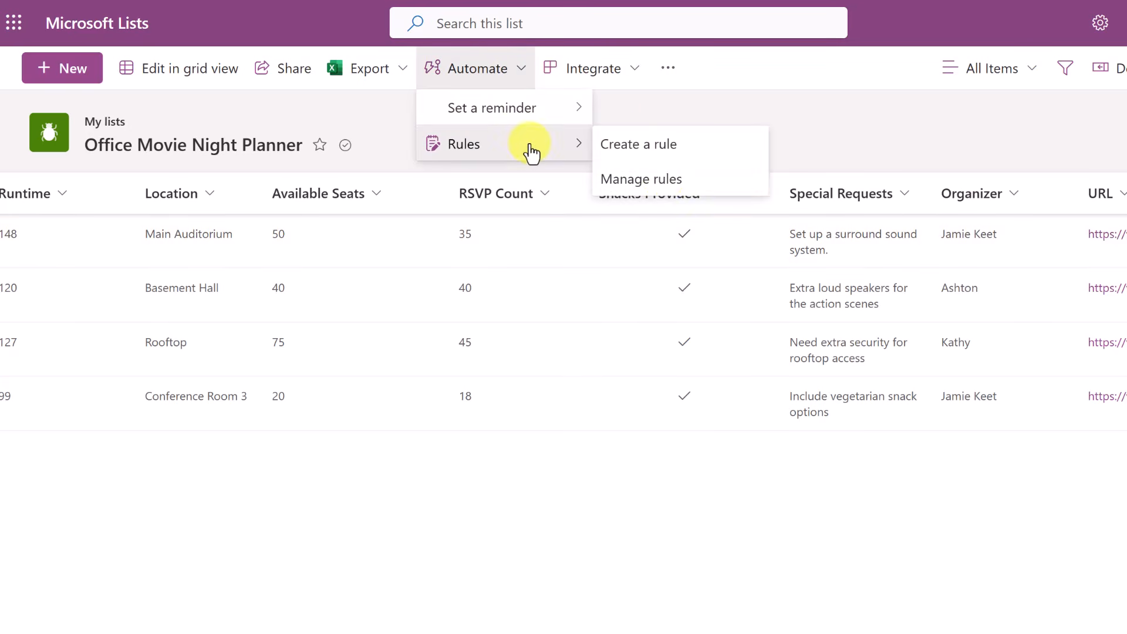
click(663, 180)
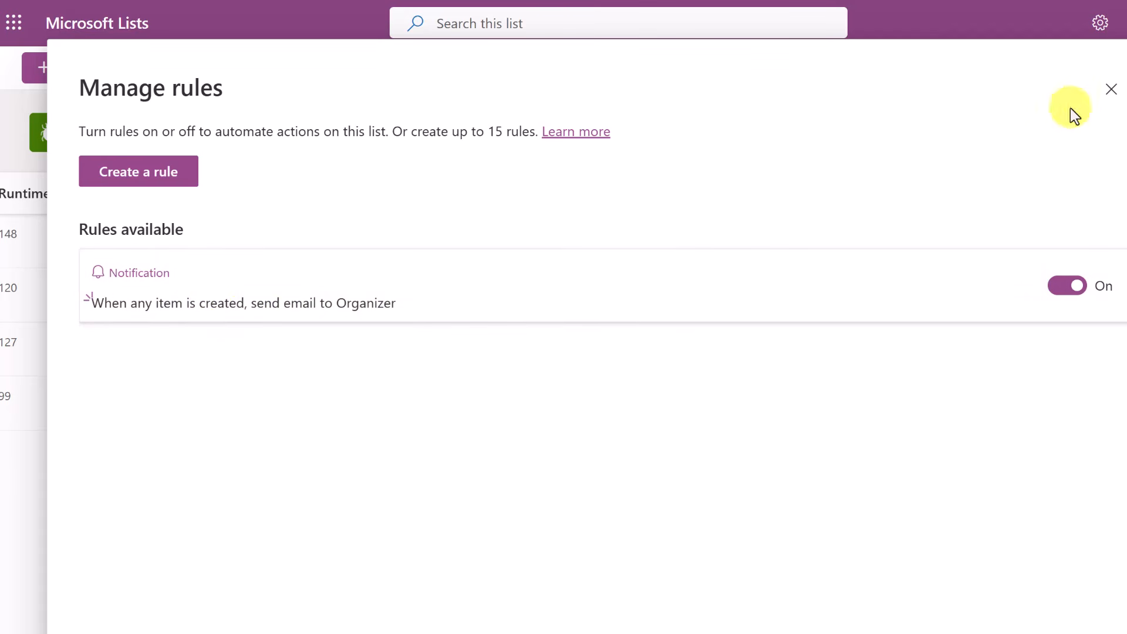
click(1111, 89)
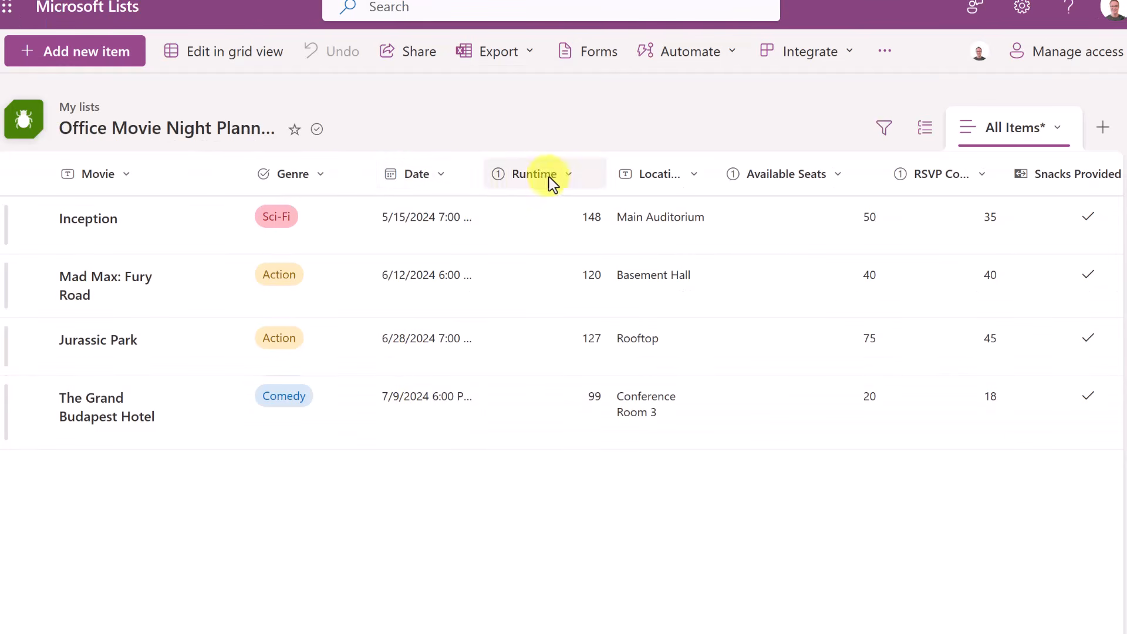
Step: Try filtering the list by individual organizers and by the Action genre, and clear all filters
click(321, 175)
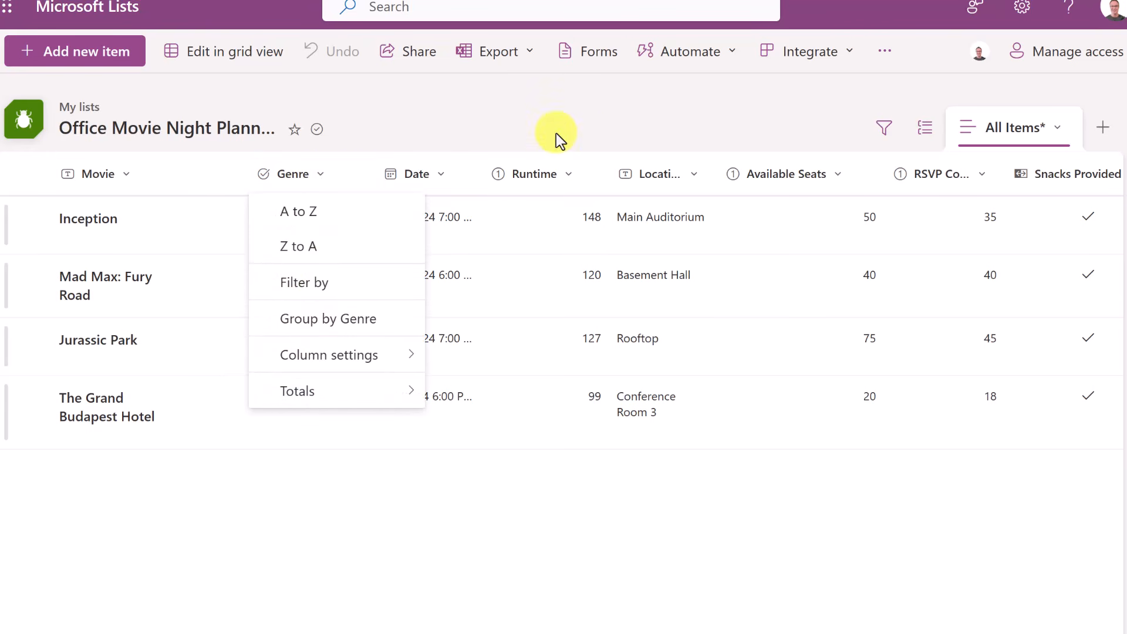
click(574, 140)
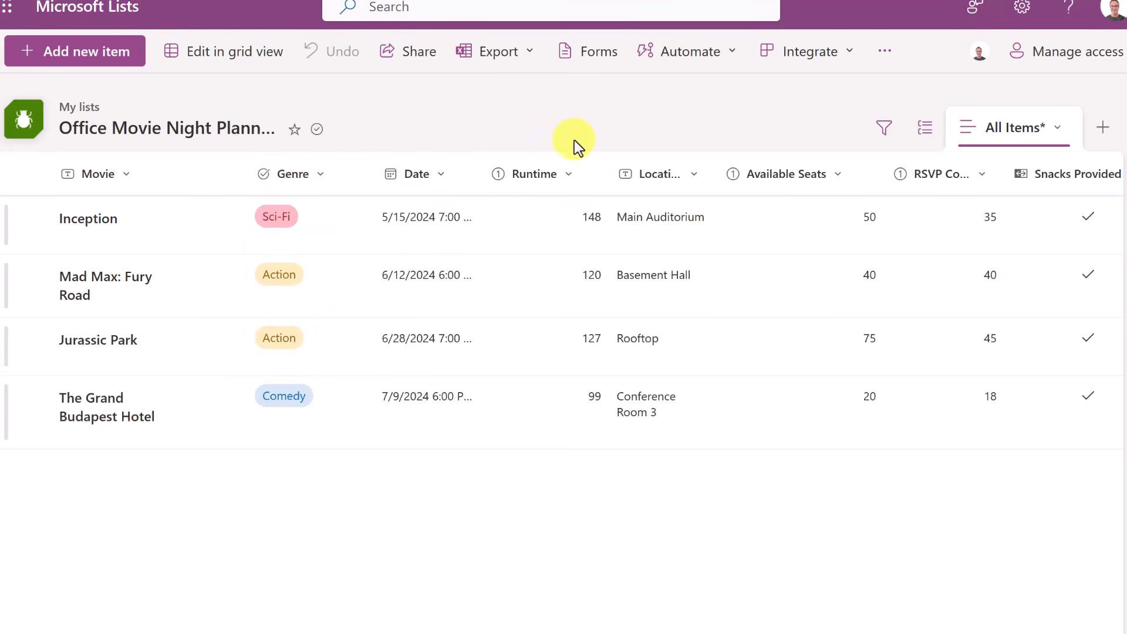
click(885, 130)
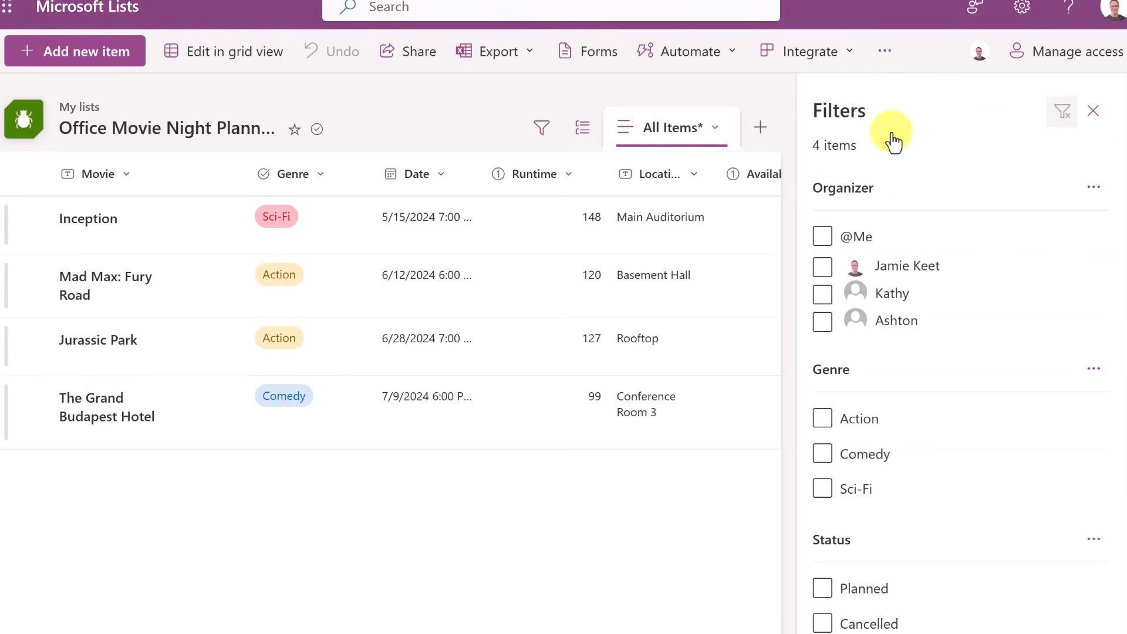
click(823, 269)
click(823, 297)
click(823, 297)
click(823, 267)
click(823, 418)
click(1063, 110)
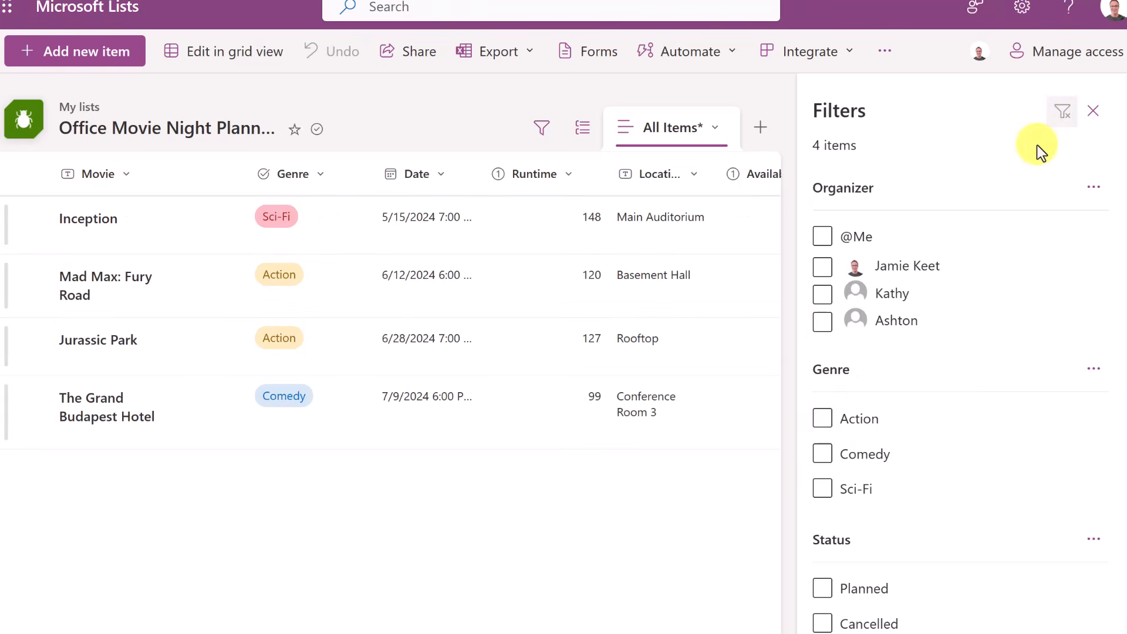
click(1091, 117)
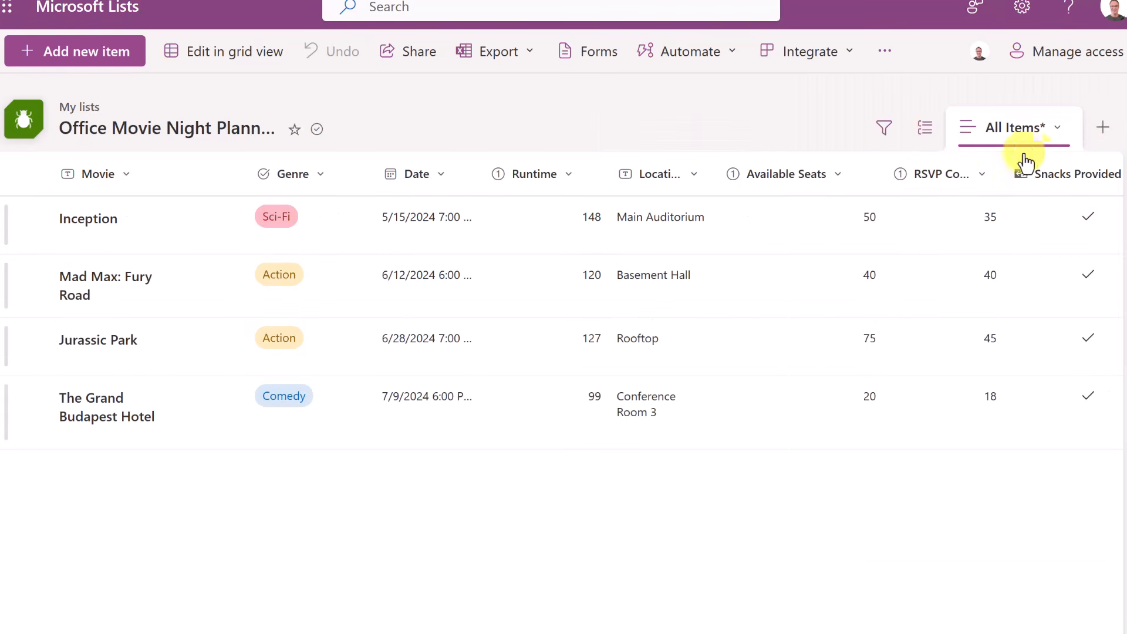
Step: Group the list items by Genre and remove the grouping again
click(926, 129)
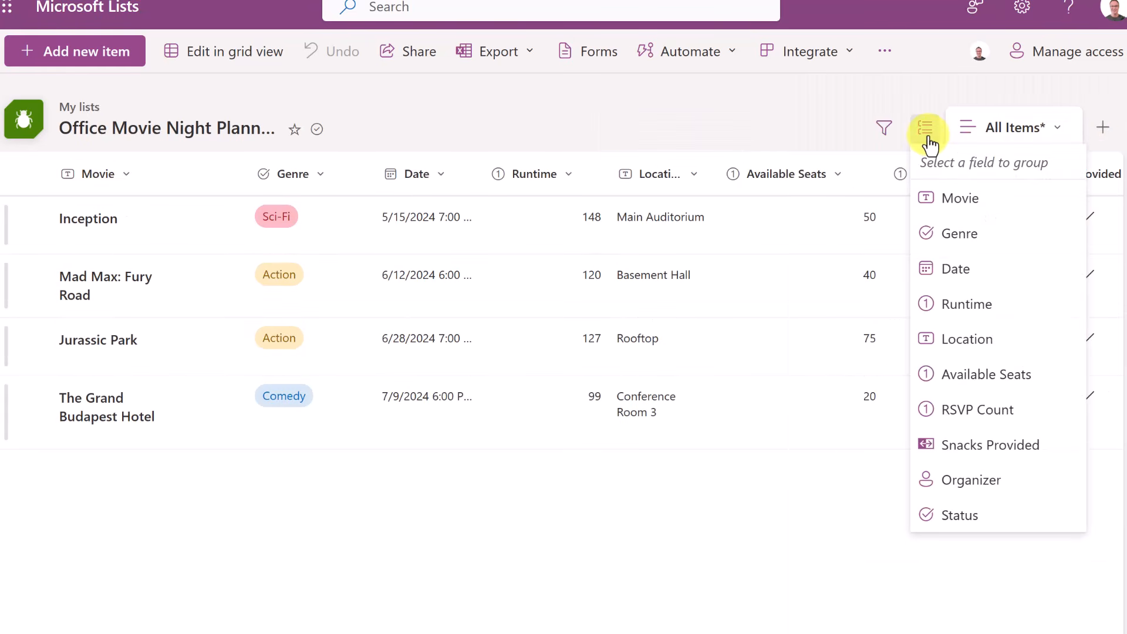
click(967, 236)
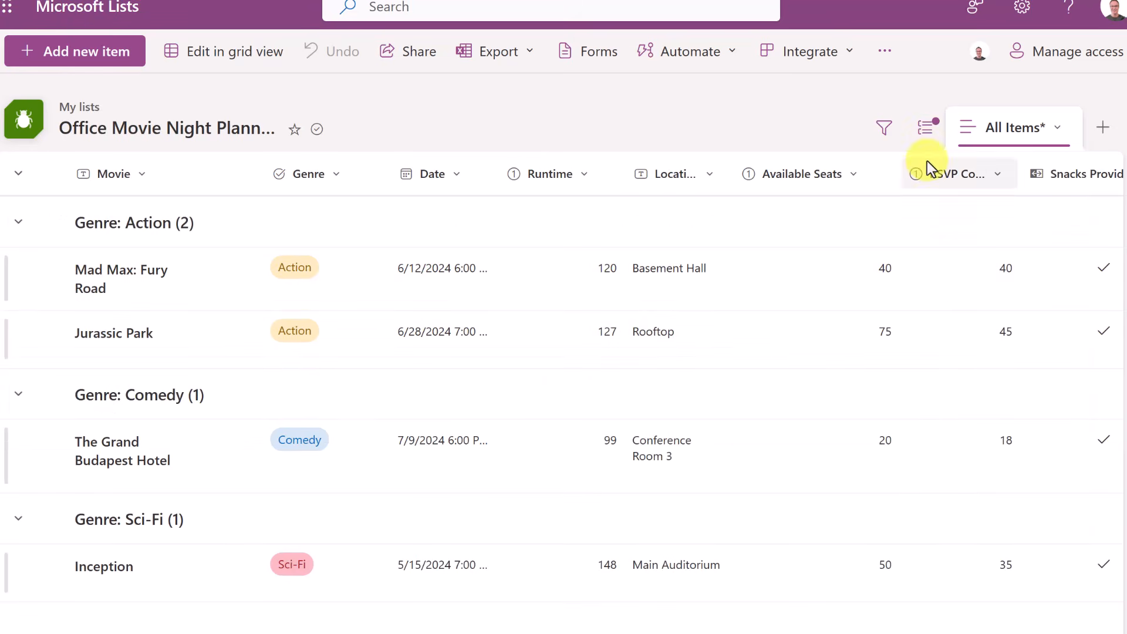
click(938, 134)
click(926, 169)
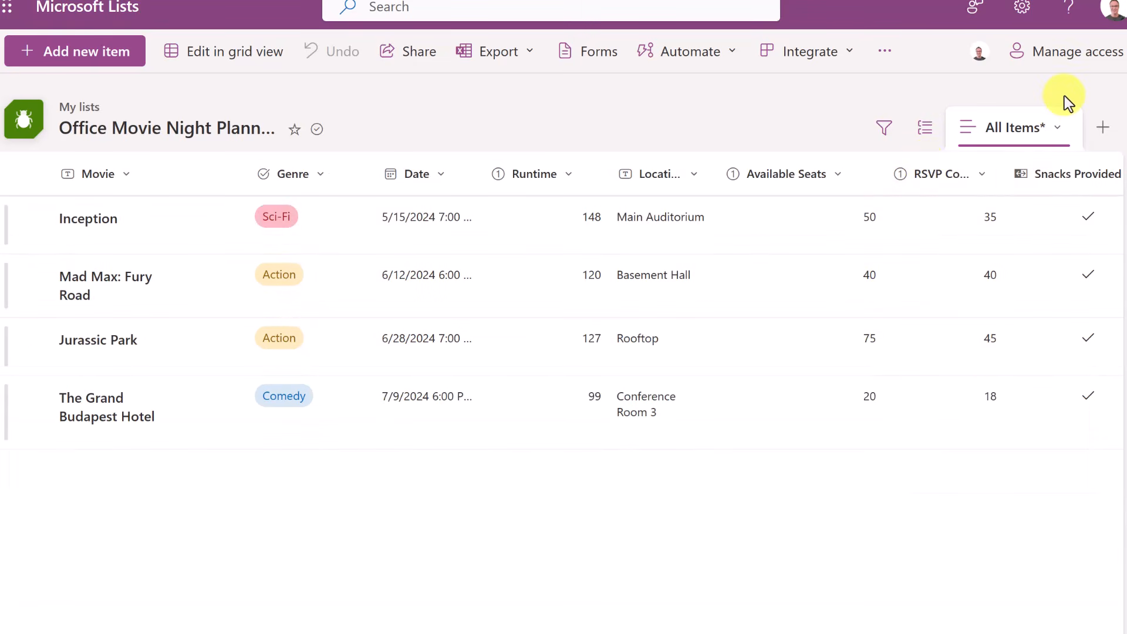
Step: Create a public board view named "Genre", organized by the Genre column
click(1104, 141)
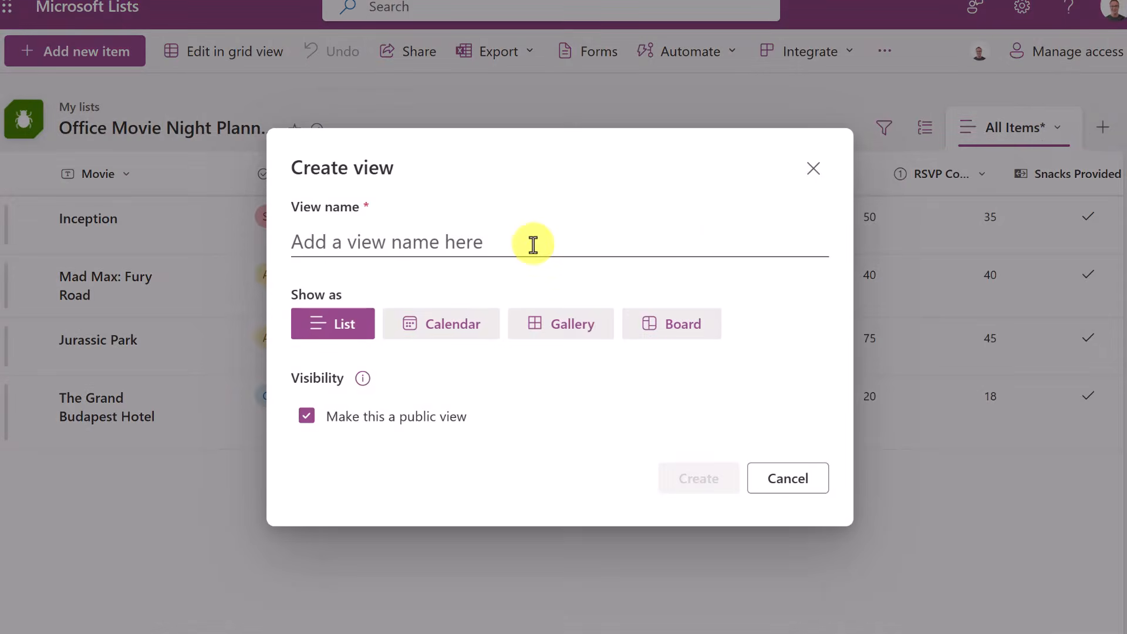
click(532, 245)
text(Generr)
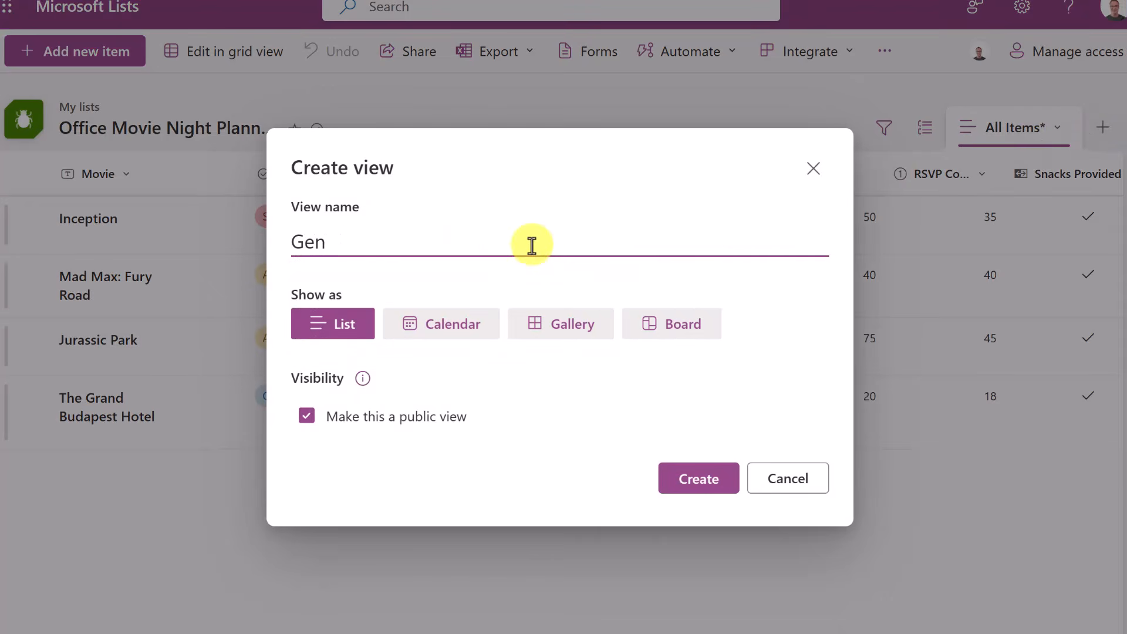
key(BackSpace)
key(BackSpace)
key(BackSpace)
text(re)
click(637, 326)
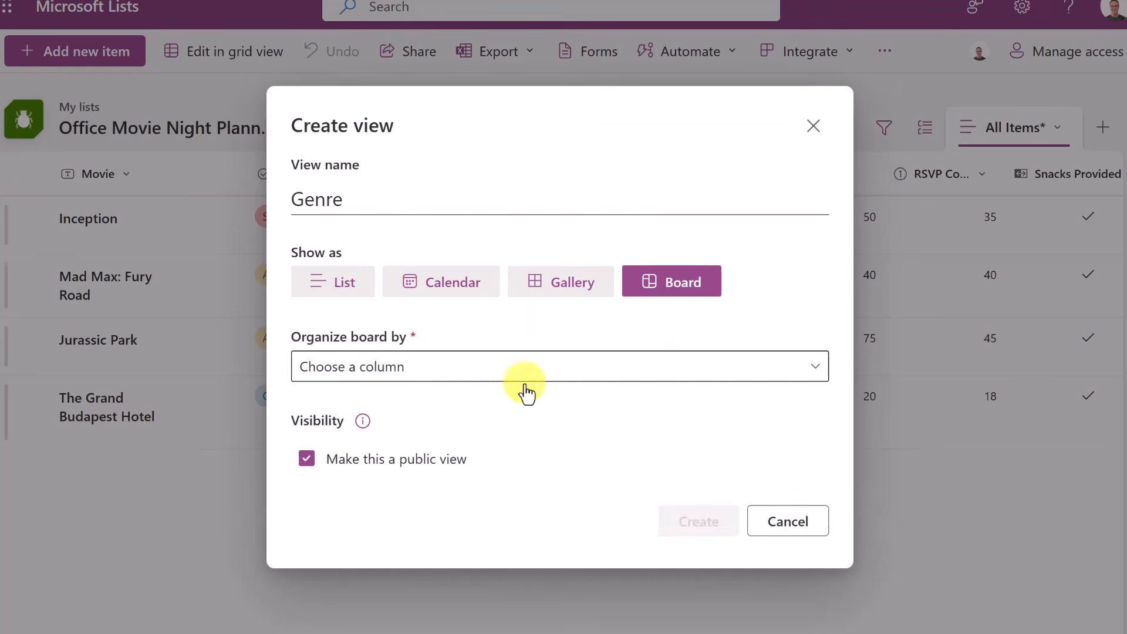
click(442, 370)
click(379, 440)
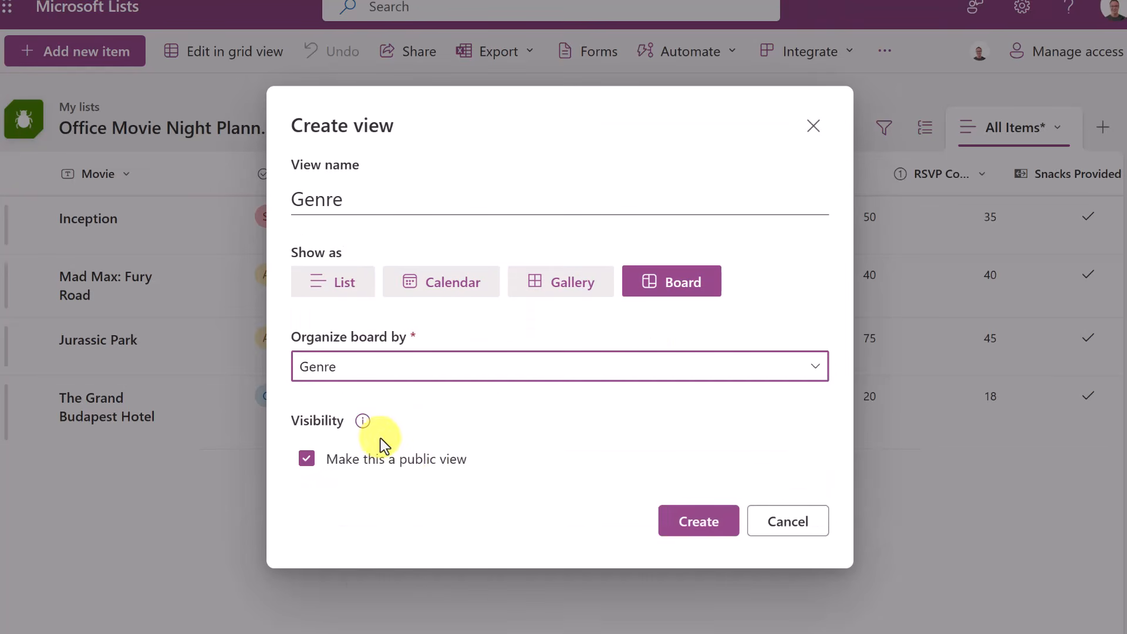
click(701, 526)
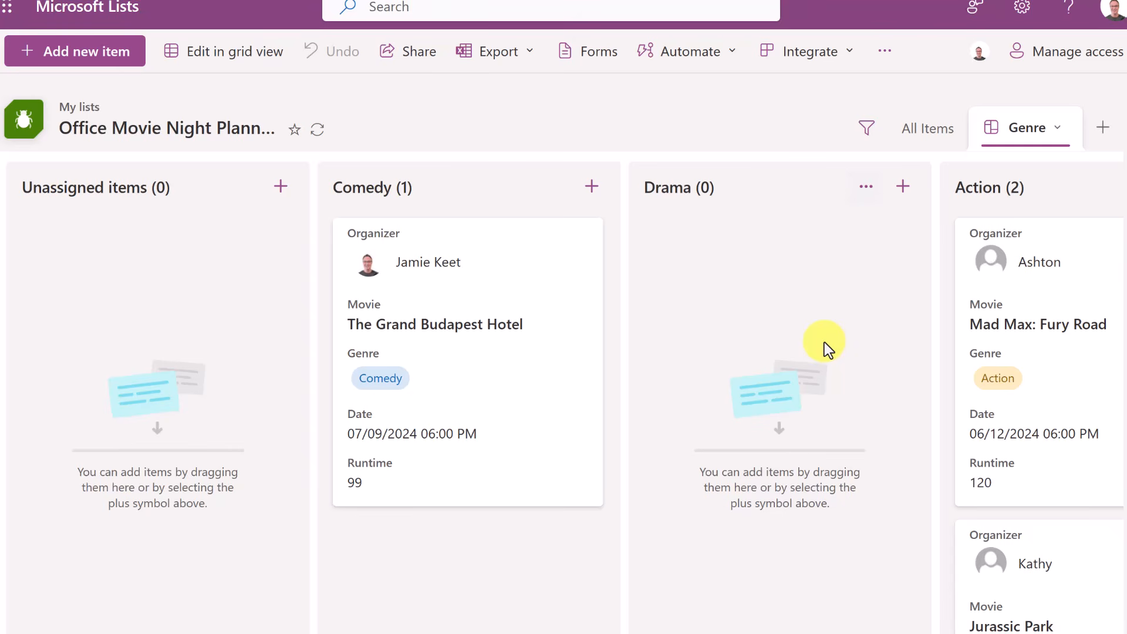
Step: Compare the All Items view with the Genre board by switching to the list and back
click(1058, 133)
click(982, 136)
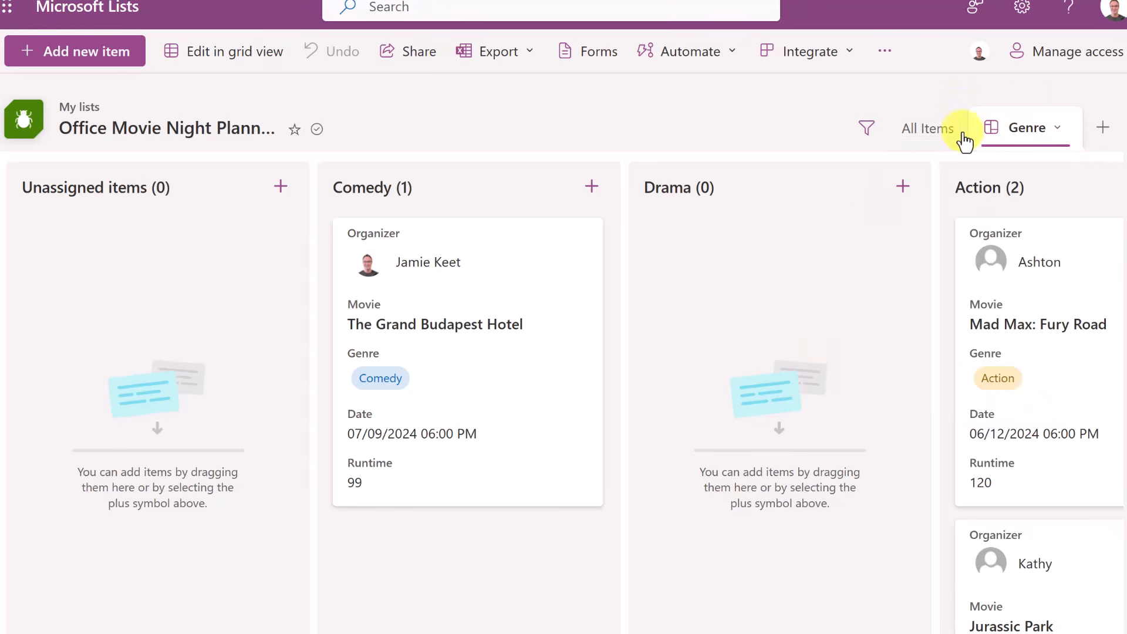
click(934, 132)
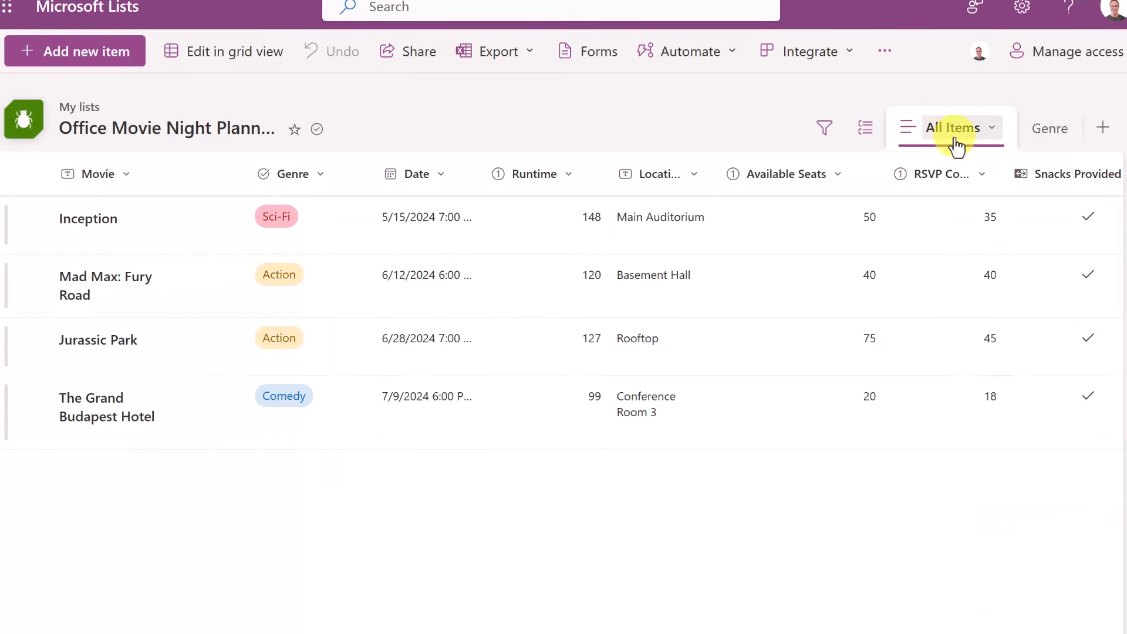
click(1042, 141)
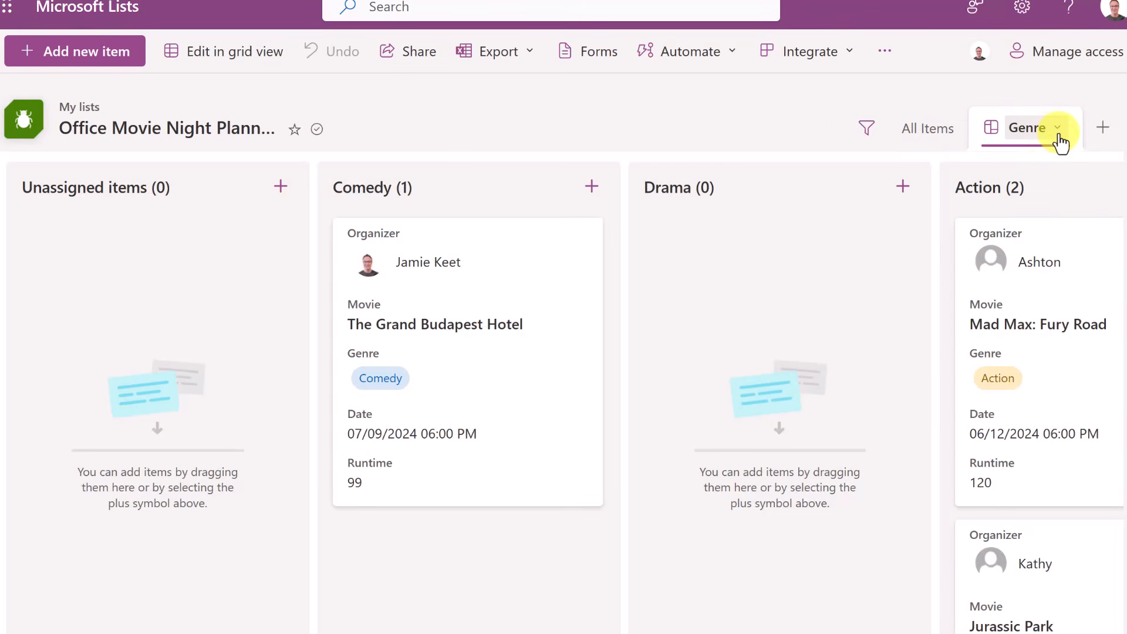
Step: Delete the Genre board view and confirm the deletion
click(1059, 140)
click(985, 370)
click(713, 375)
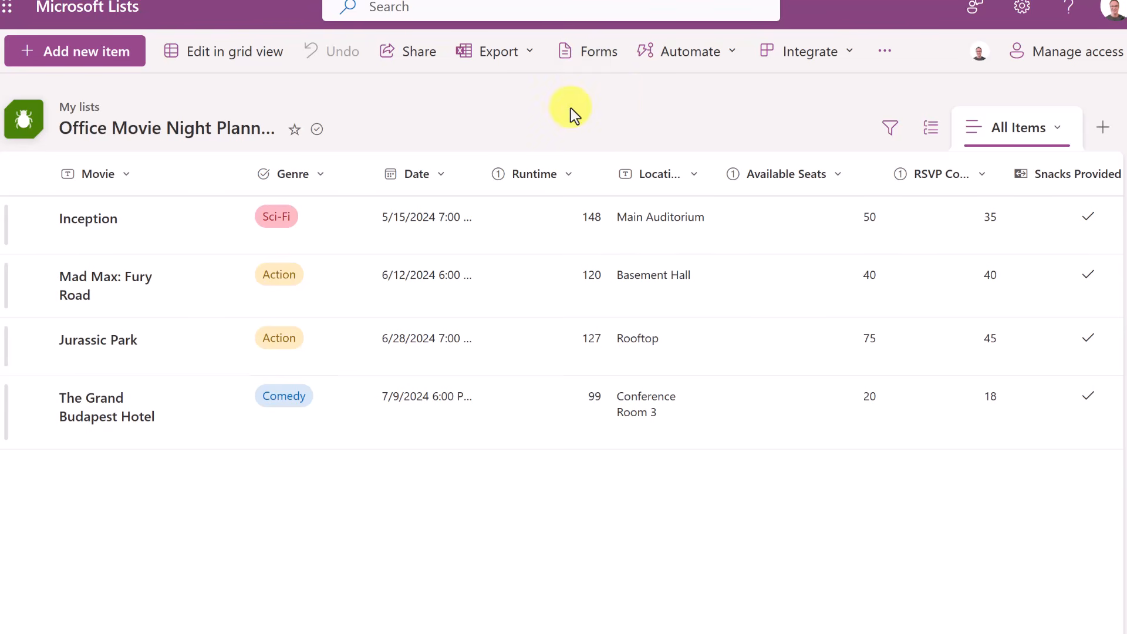
Step: Create a new form for the list and title it "Office Movie Night"
click(598, 59)
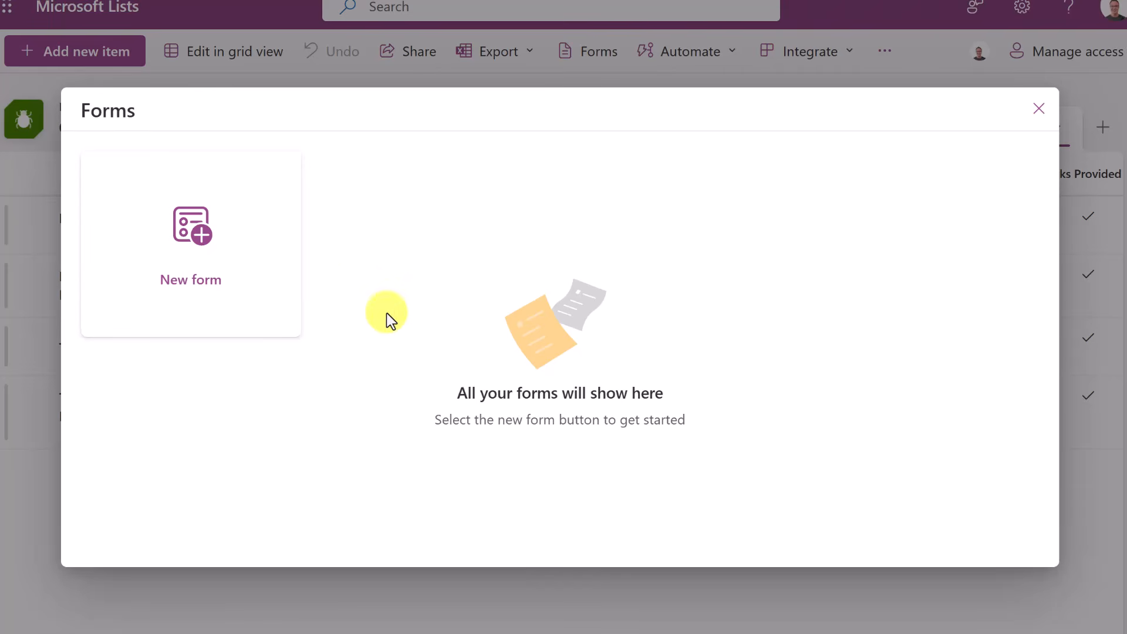
click(194, 258)
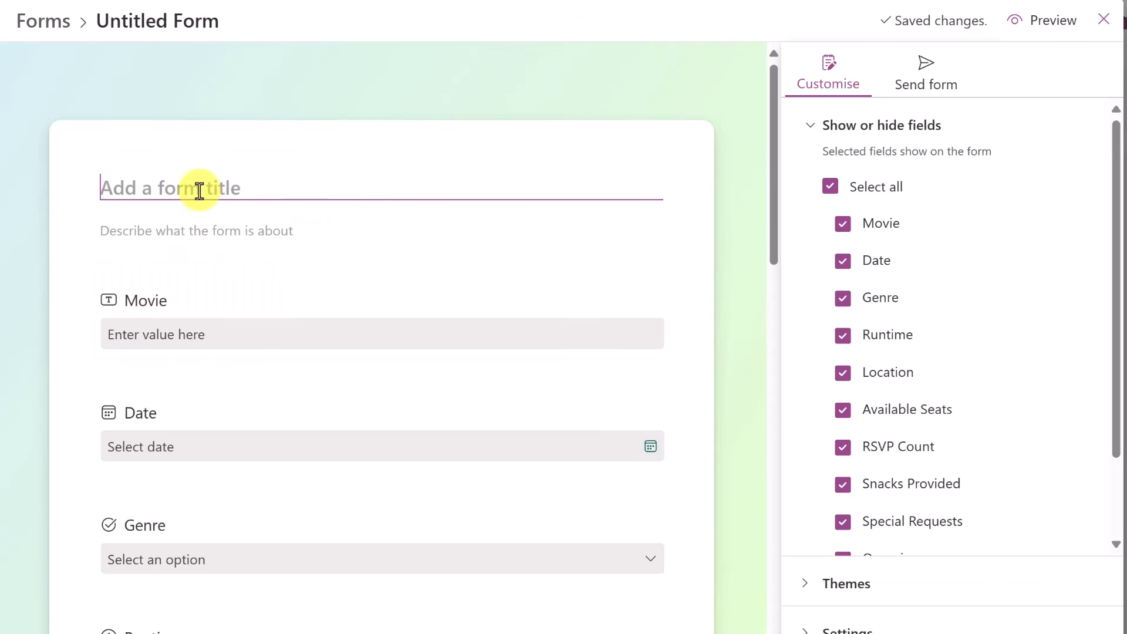
text(Office Movie Night)
click(68, 247)
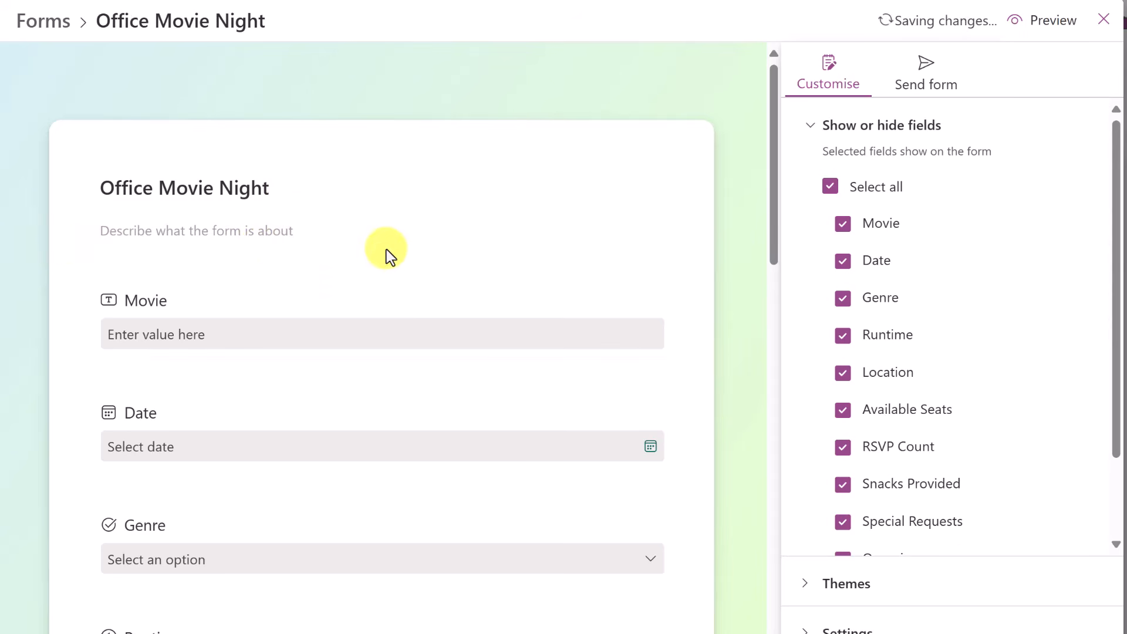
Step: Hide the RSVP Count and Snacks Provided fields from the form
scroll(182, 309, down, 3)
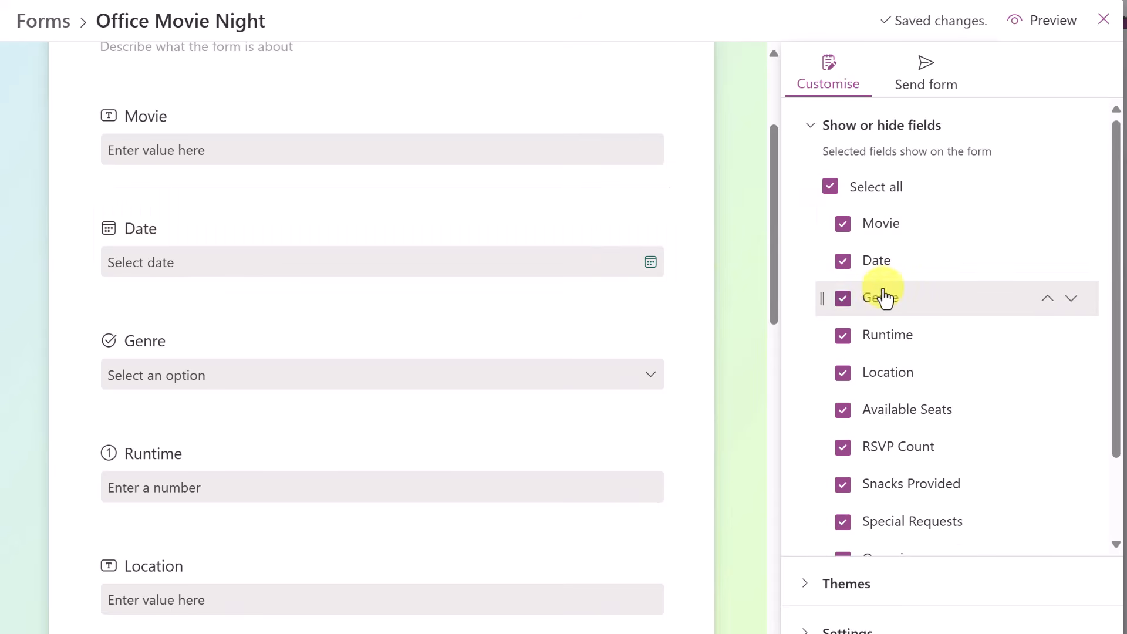
scroll(873, 379, down, 3)
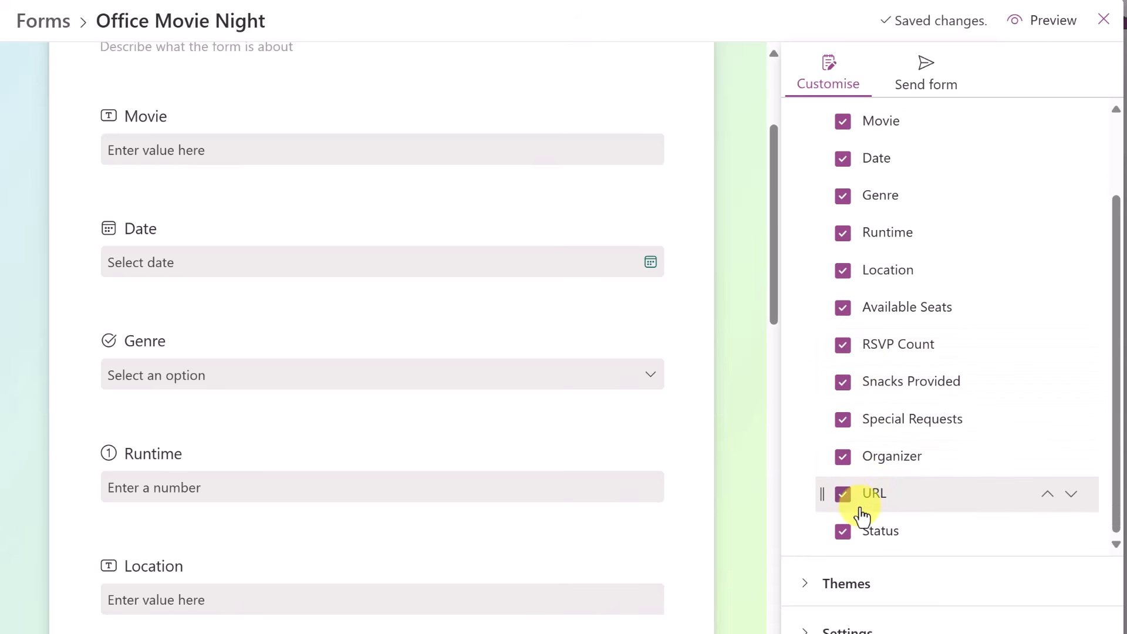
click(845, 346)
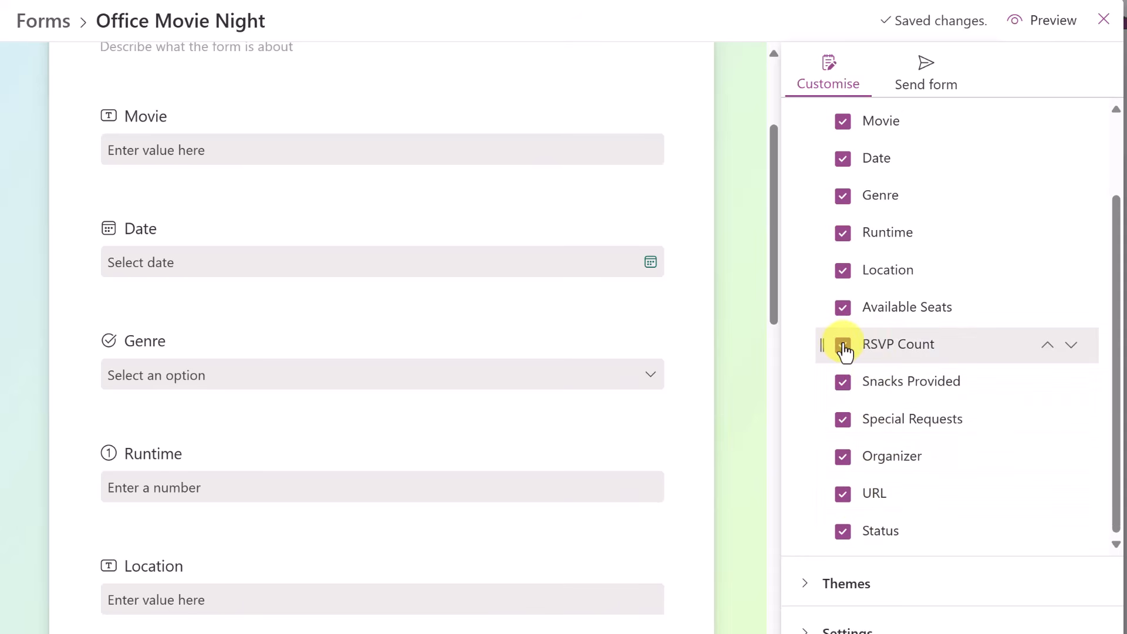
click(846, 385)
scroll(549, 378, down, 6)
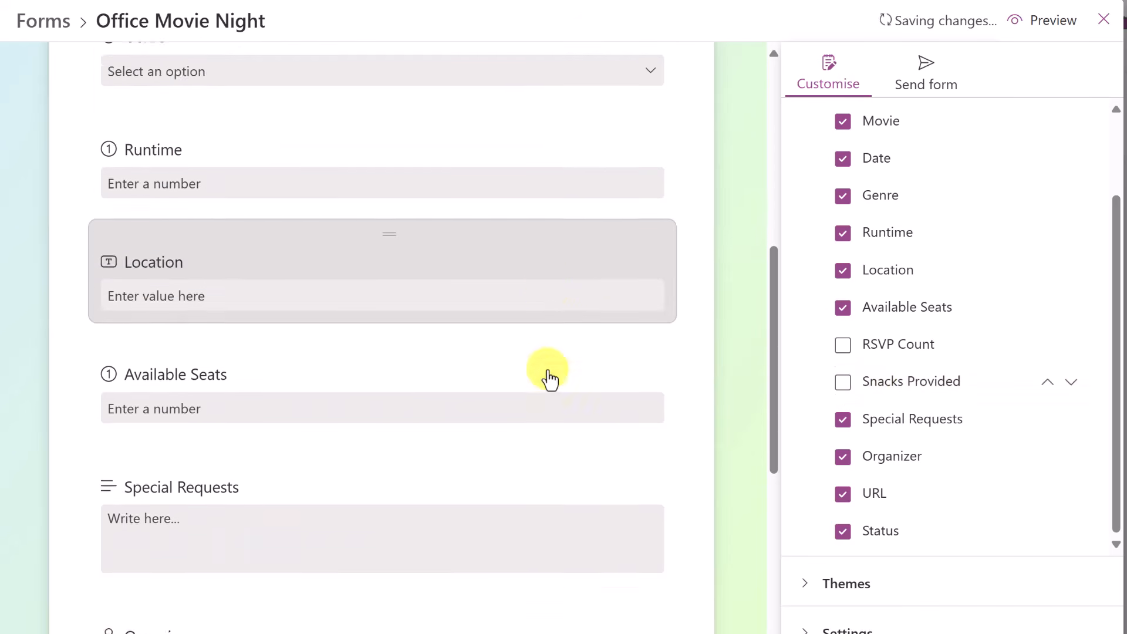
scroll(562, 380, up, 4)
scroll(1010, 293, up, 2)
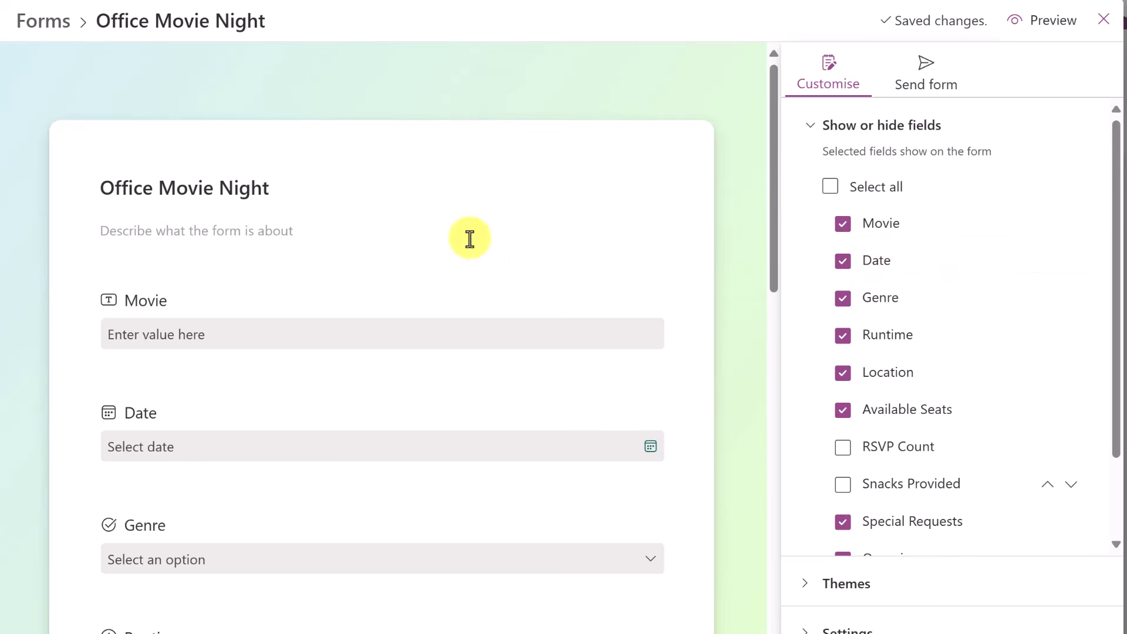
Step: Reorder the form fields so that Genre comes directly after Runtime
scroll(420, 270, down, 6)
drag(382, 264, 344, 132)
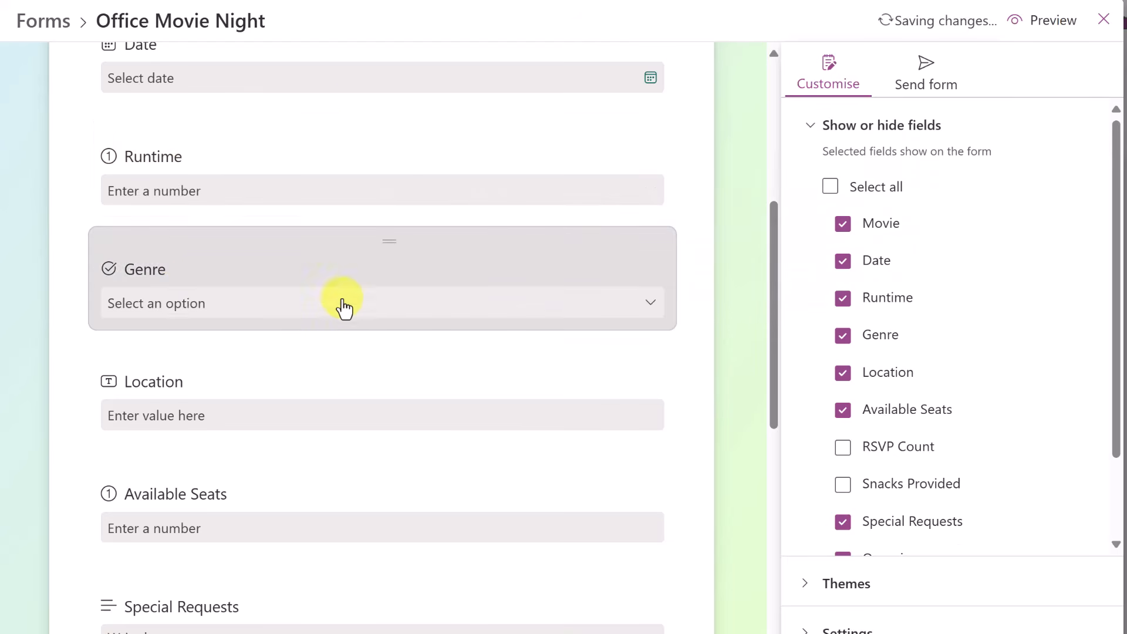
scroll(352, 328, down, 9)
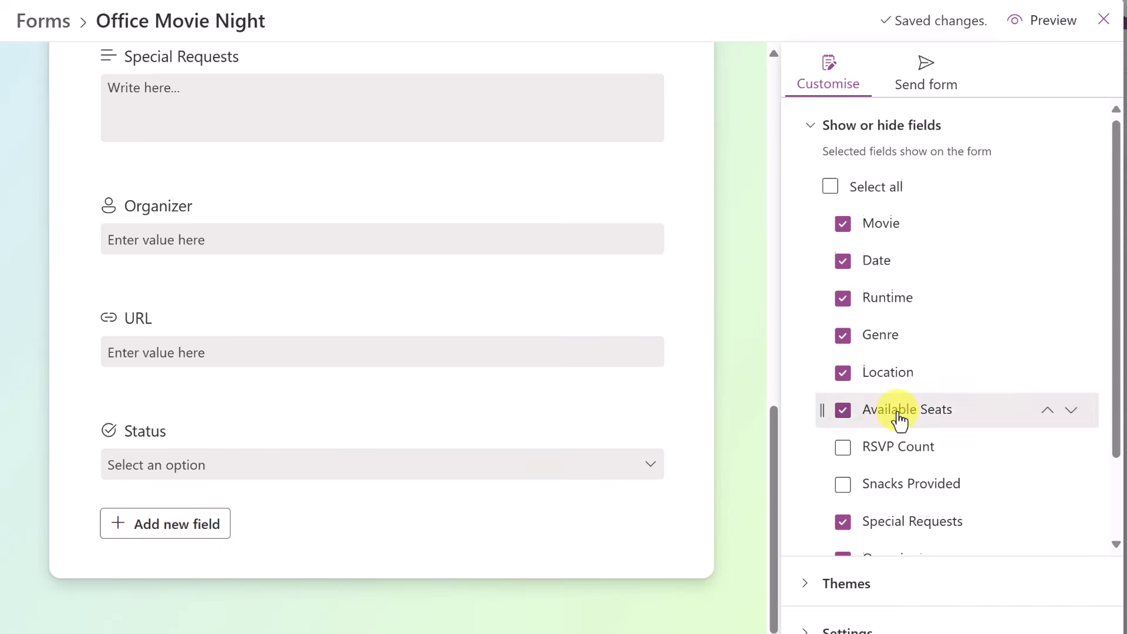
Step: Apply the orange-to-pink gradient theme to the form and open its response settings
scroll(875, 499, down, 3)
click(851, 585)
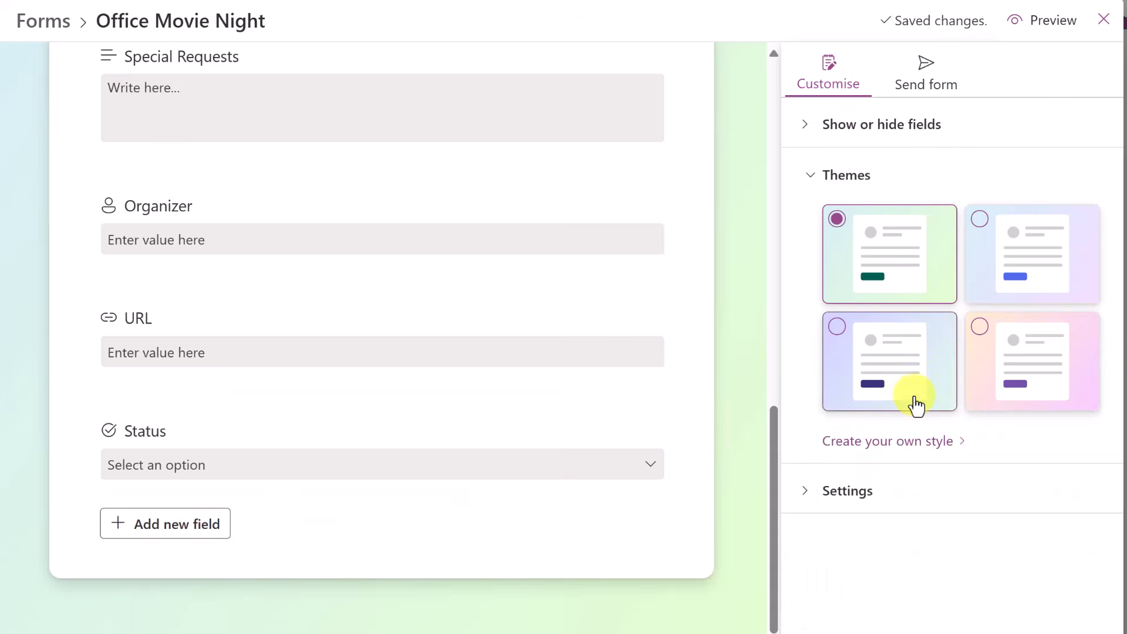
click(1024, 394)
click(866, 499)
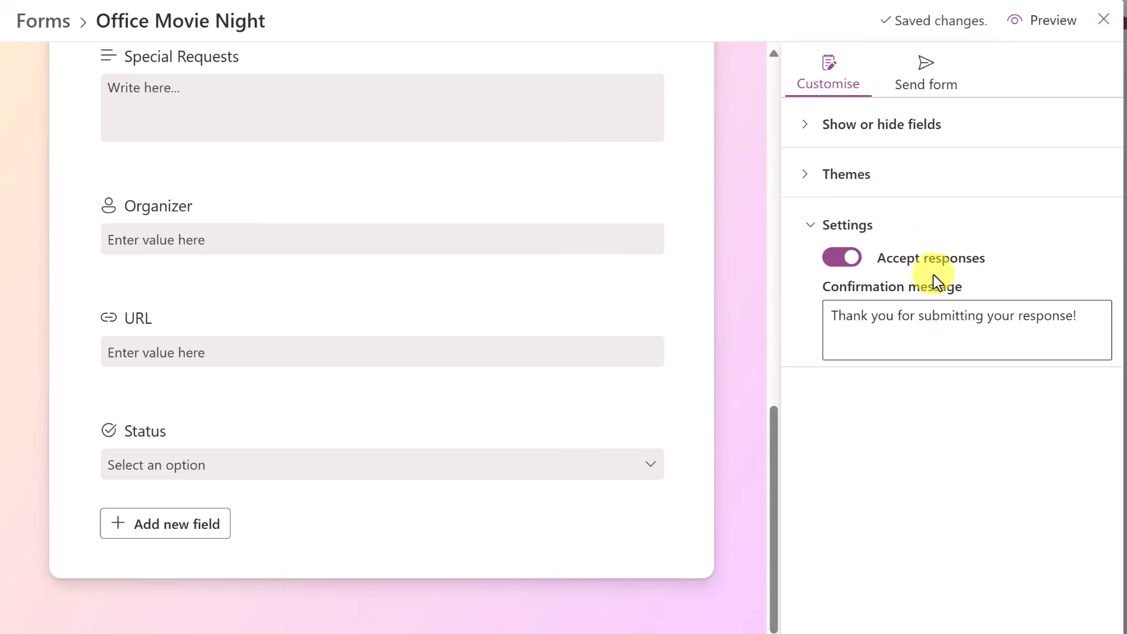
scroll(593, 289, up, 15)
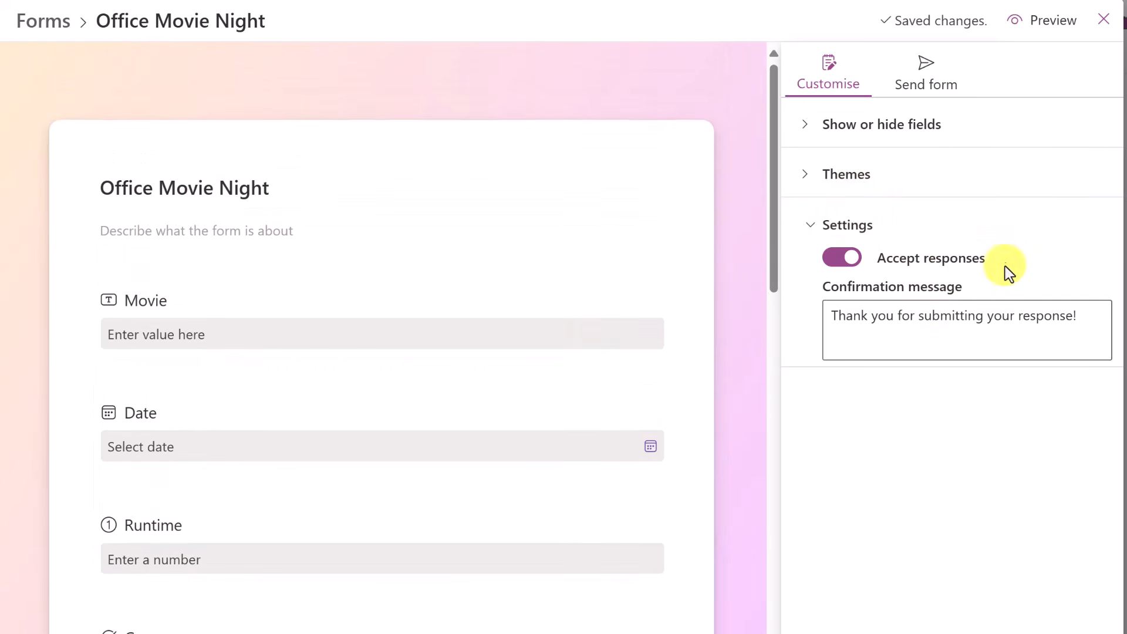
Step: Copy the form's response link, inspect the published form through to its end, and close the form editor
click(931, 82)
click(870, 189)
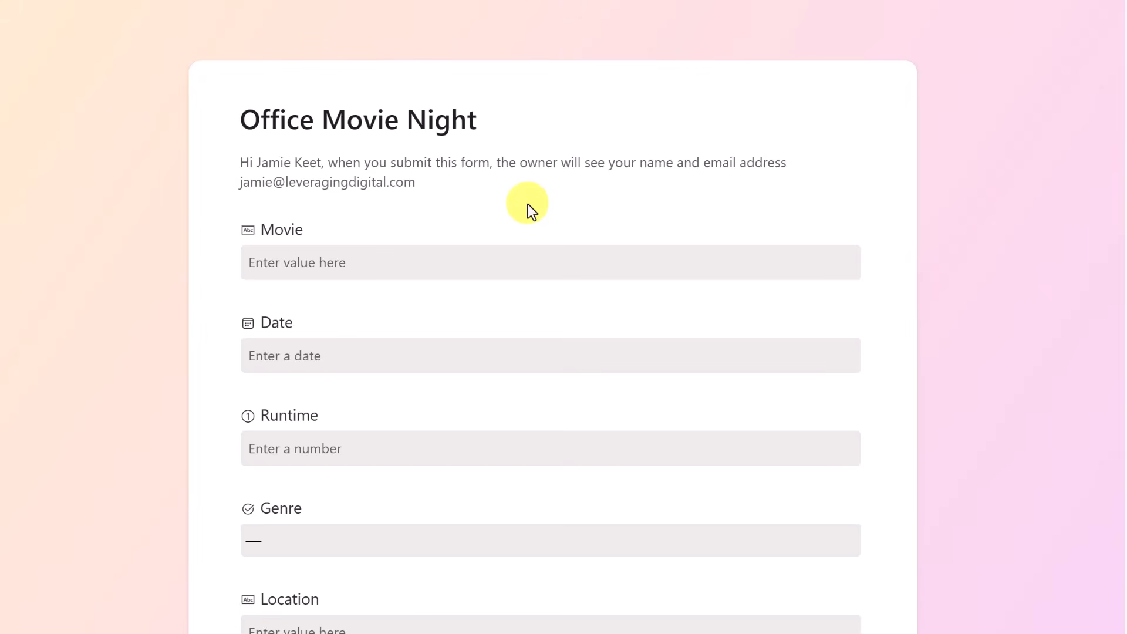
scroll(544, 239, down, 15)
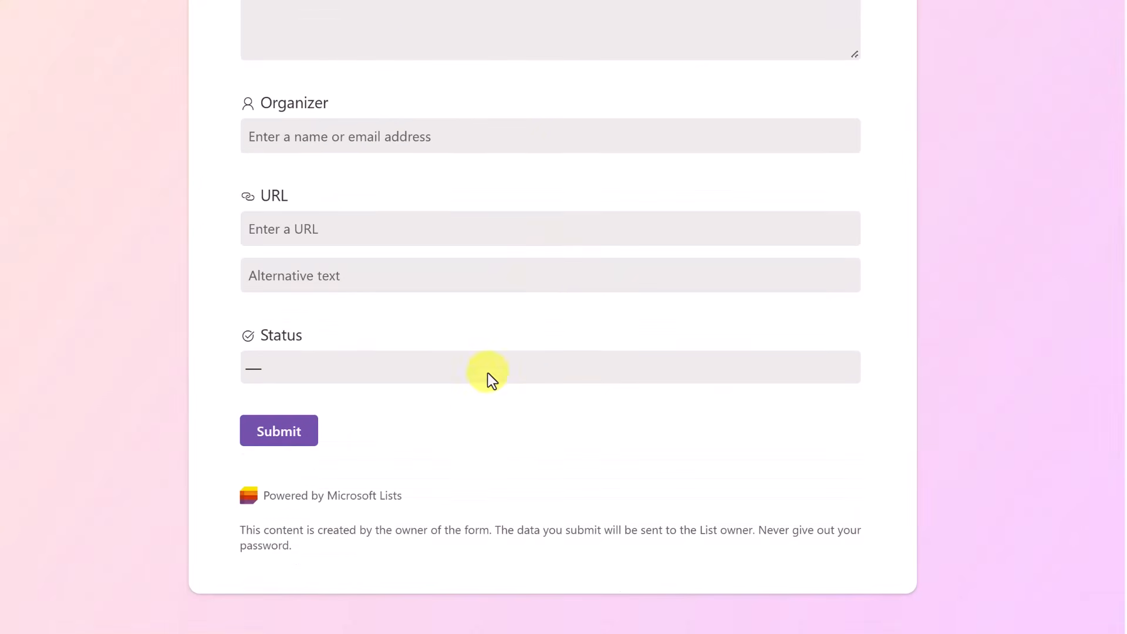
click(297, 446)
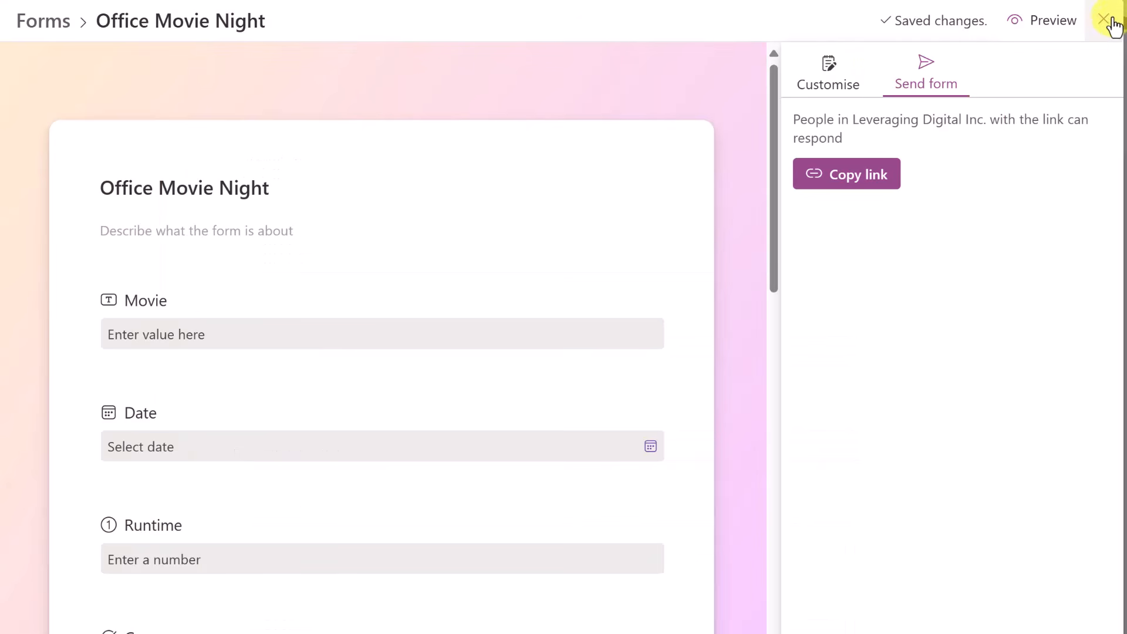
click(1105, 24)
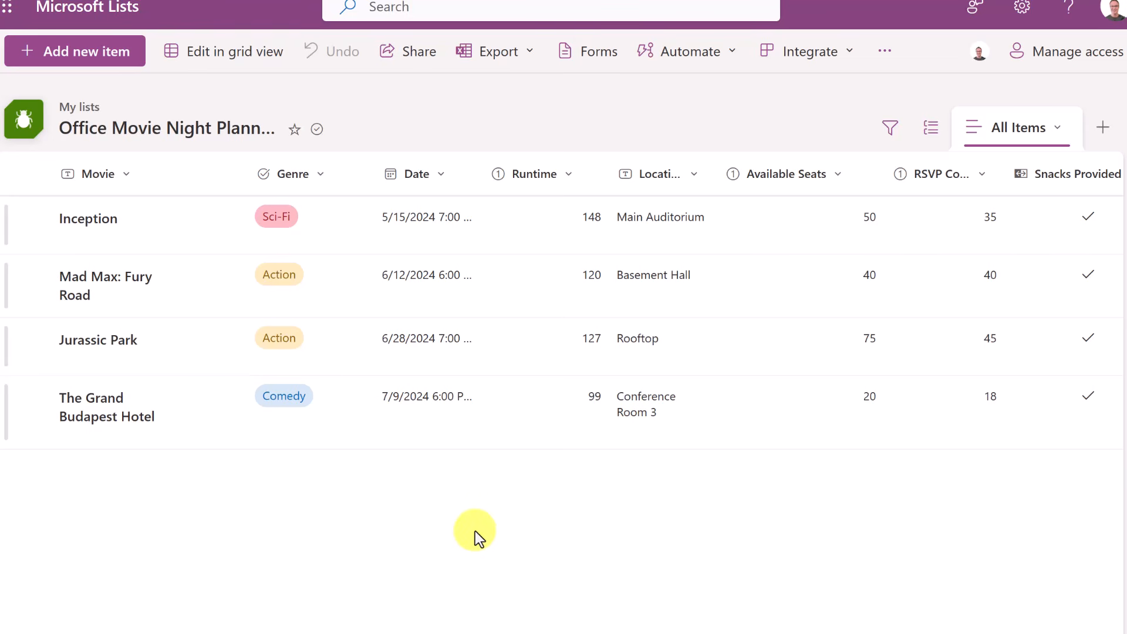
Step: Examine the list's Power Apps, Power Automate and Power BI integration options and return to the Lists home page
click(848, 59)
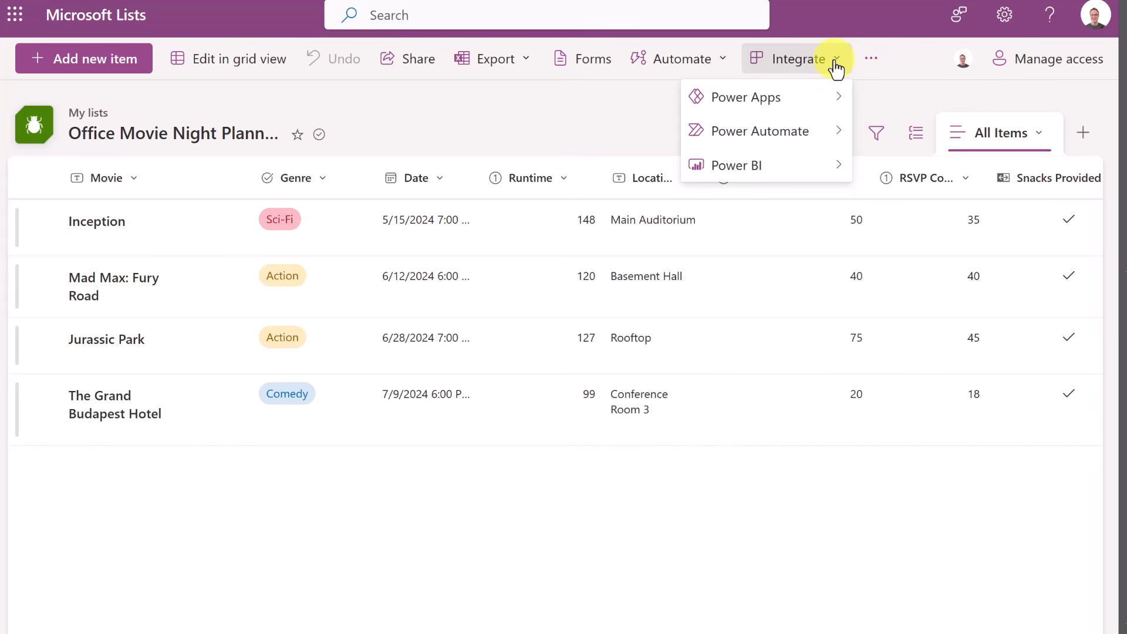
mouse_move(792, 108)
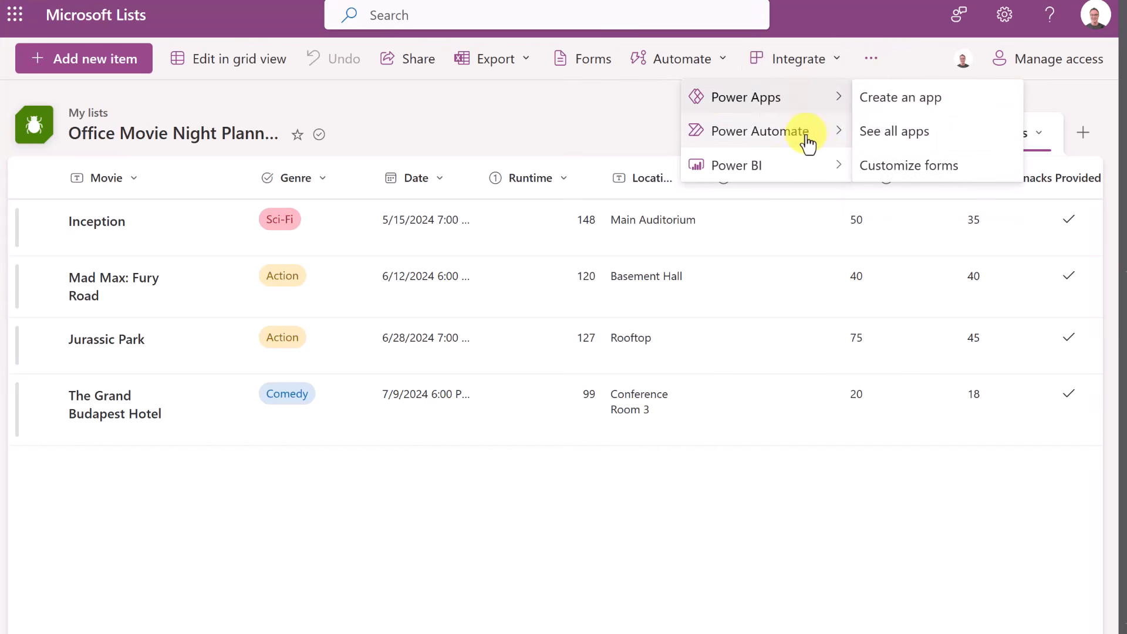
mouse_move(810, 141)
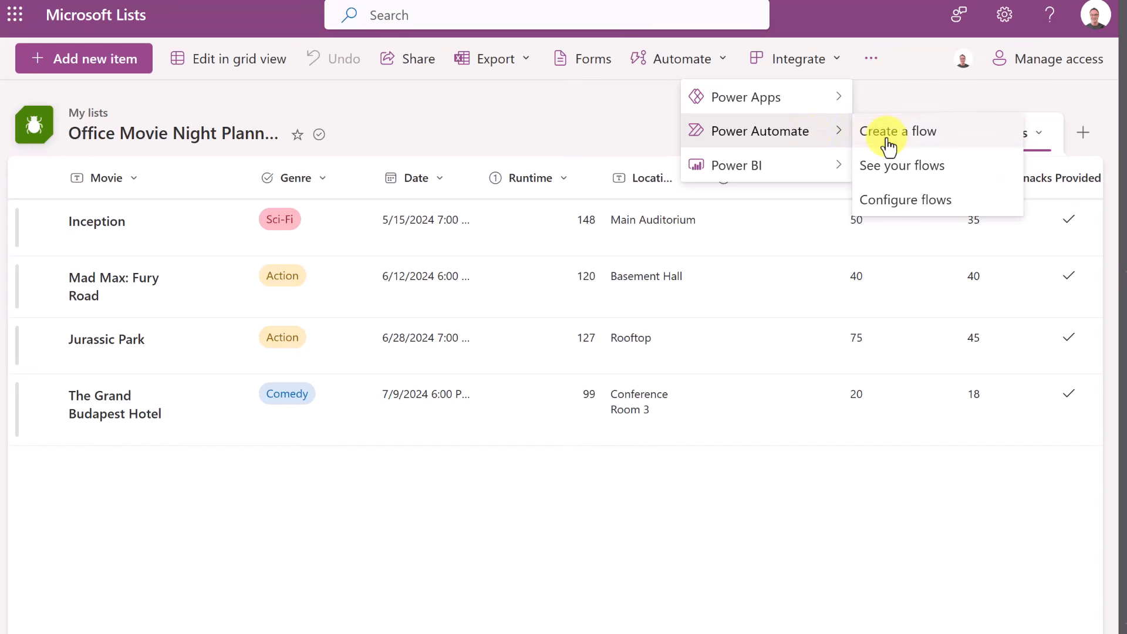
mouse_move(808, 172)
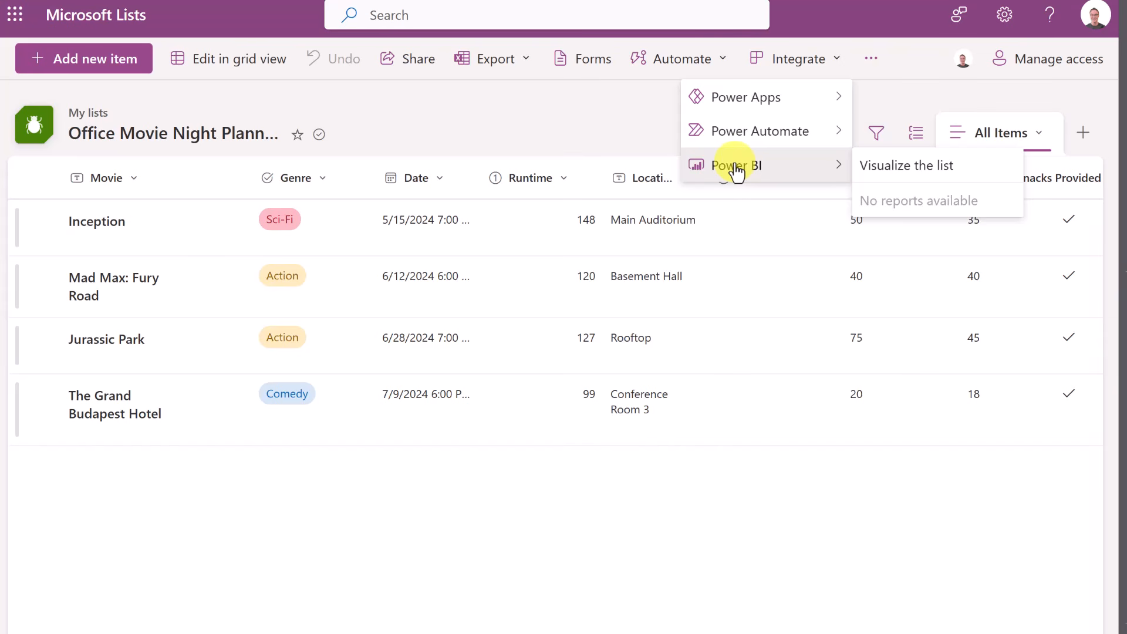
click(581, 115)
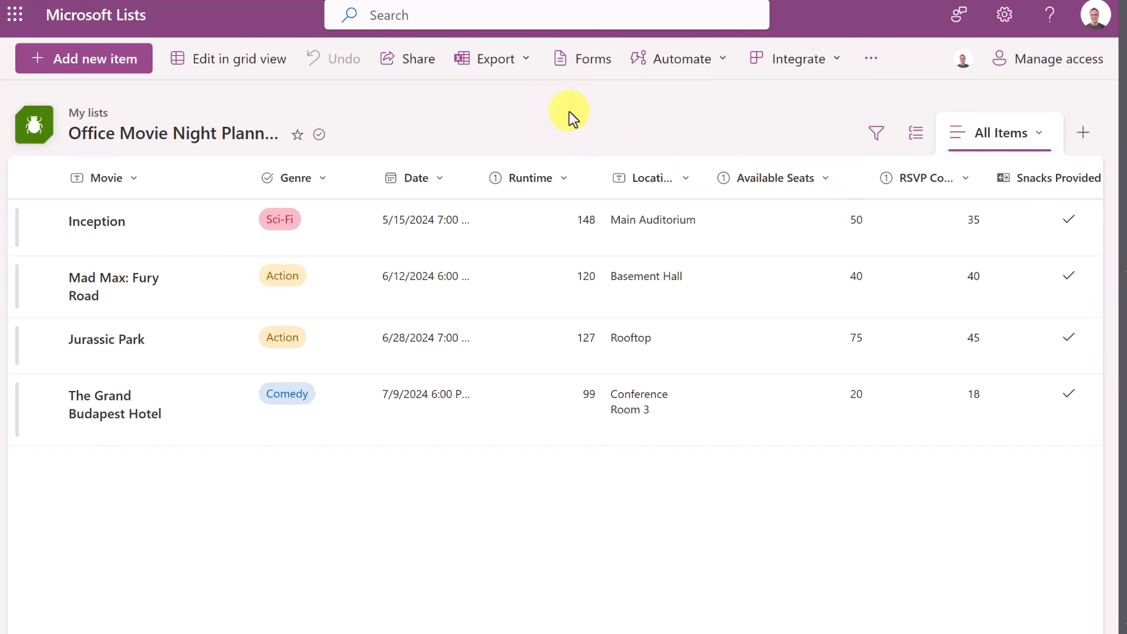
click(97, 19)
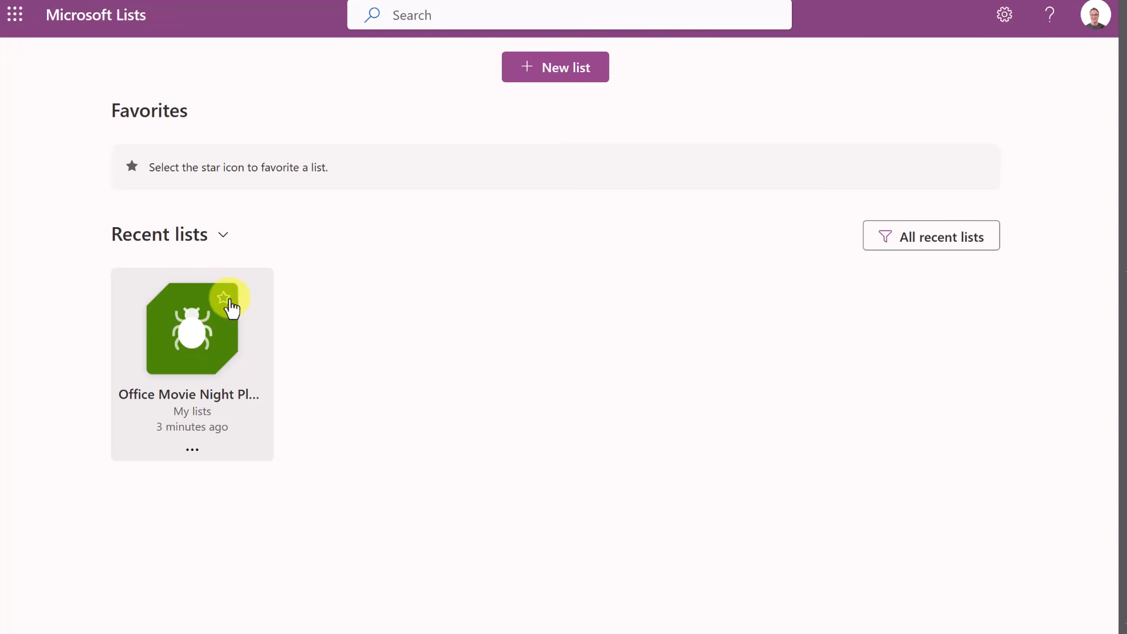
Step: Add the Office Movie Night Planner list to the favorites and remove it again
click(223, 298)
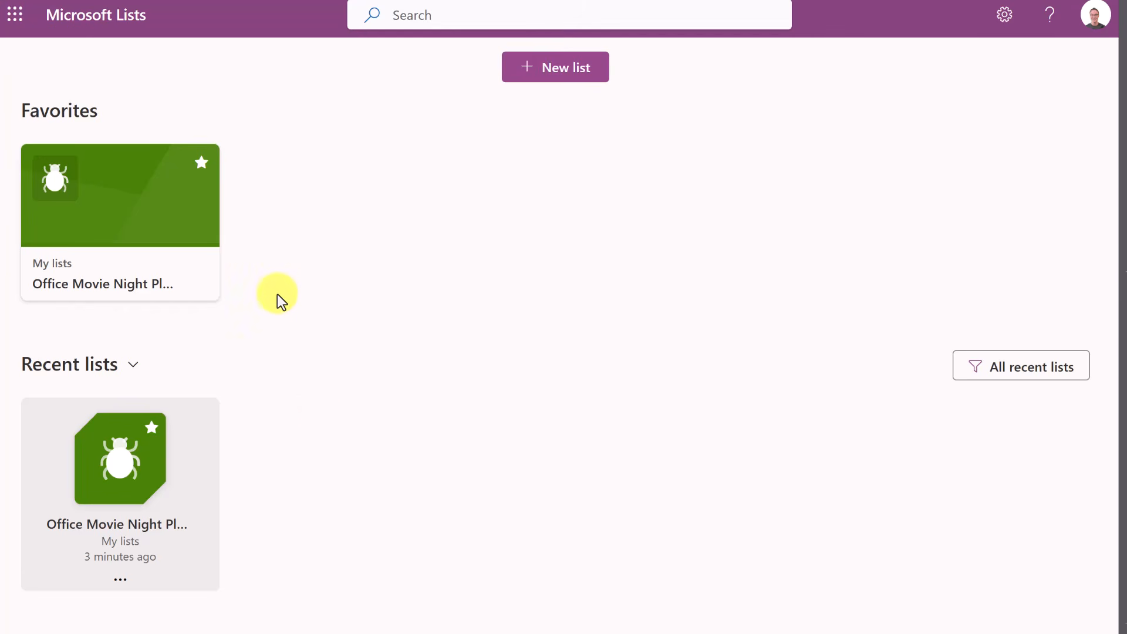
click(201, 162)
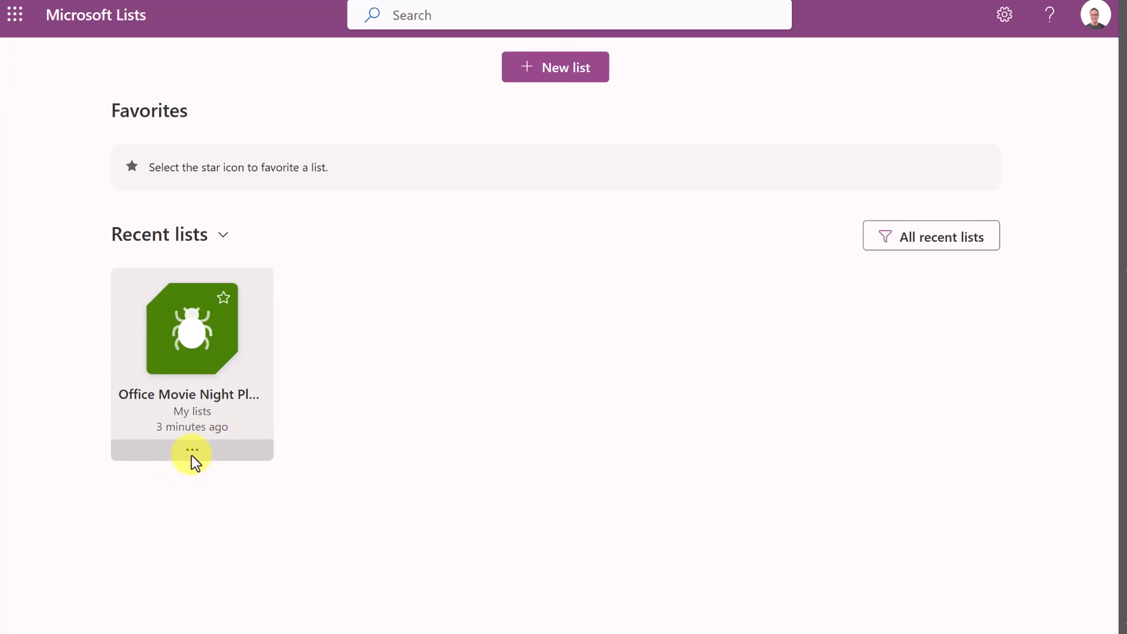
Step: Change the Office Movie Night Planner list's color to dark red and its icon to the play symbol
click(192, 451)
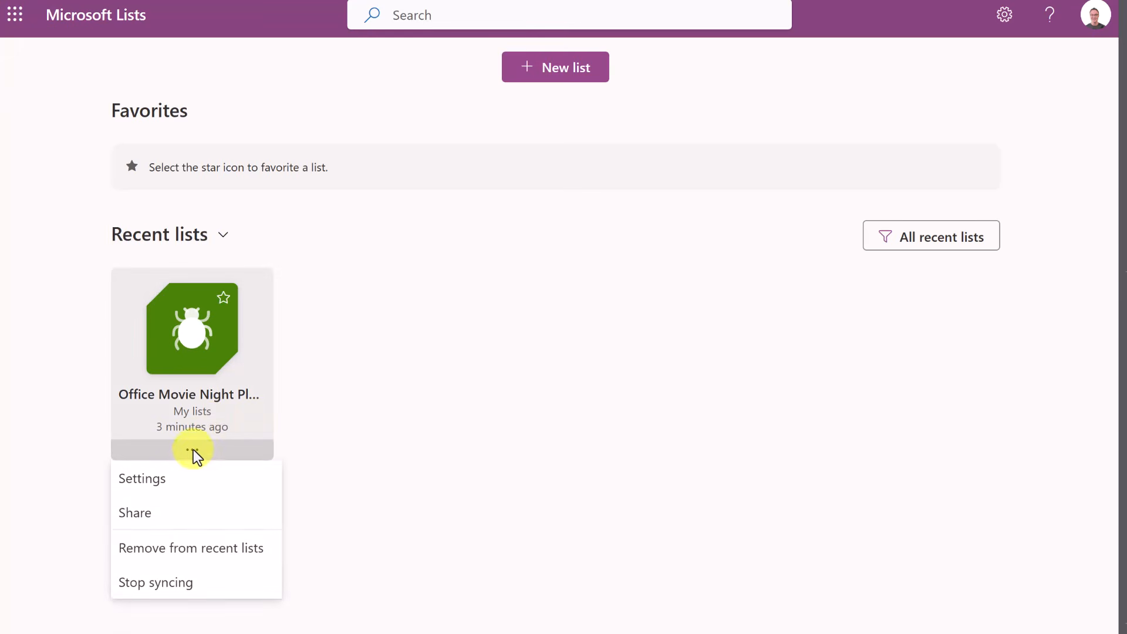
click(201, 481)
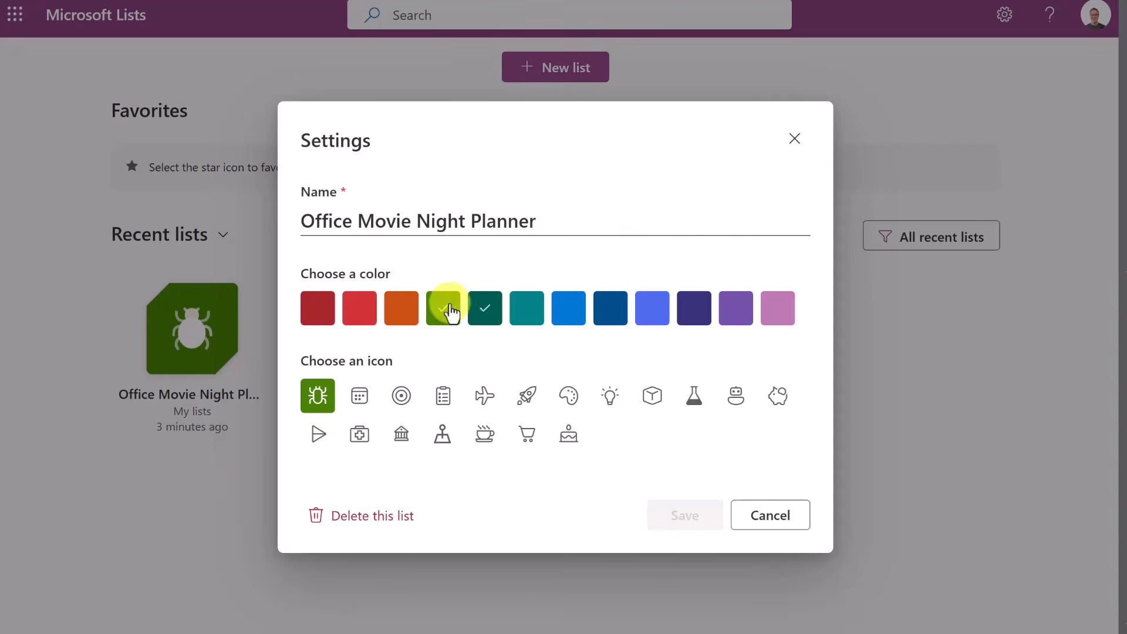
click(315, 320)
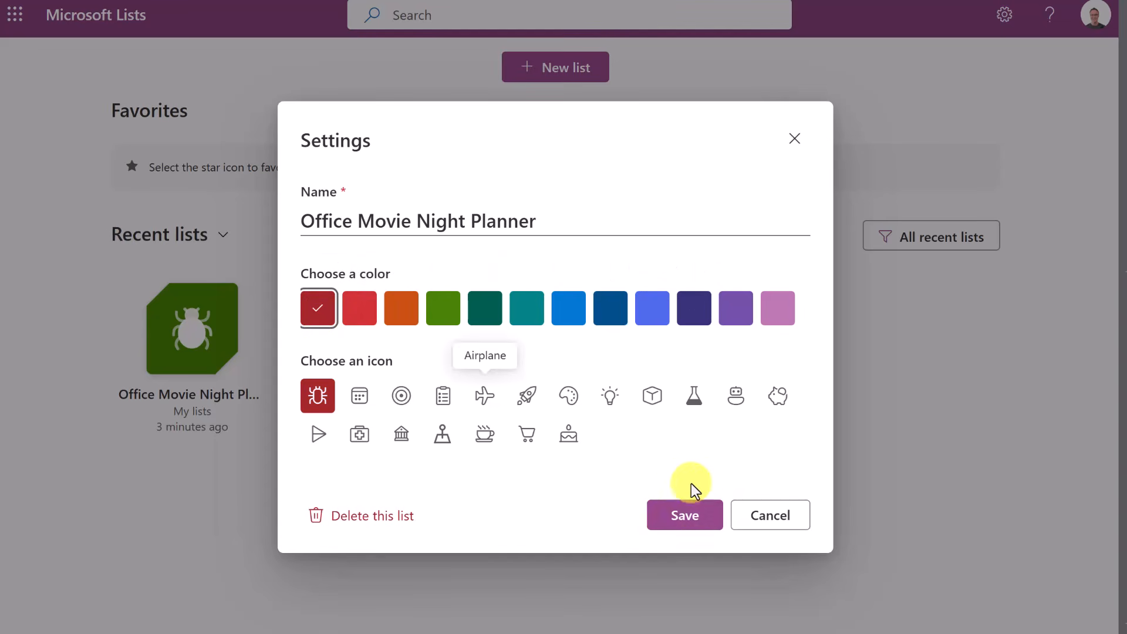
click(318, 434)
click(687, 514)
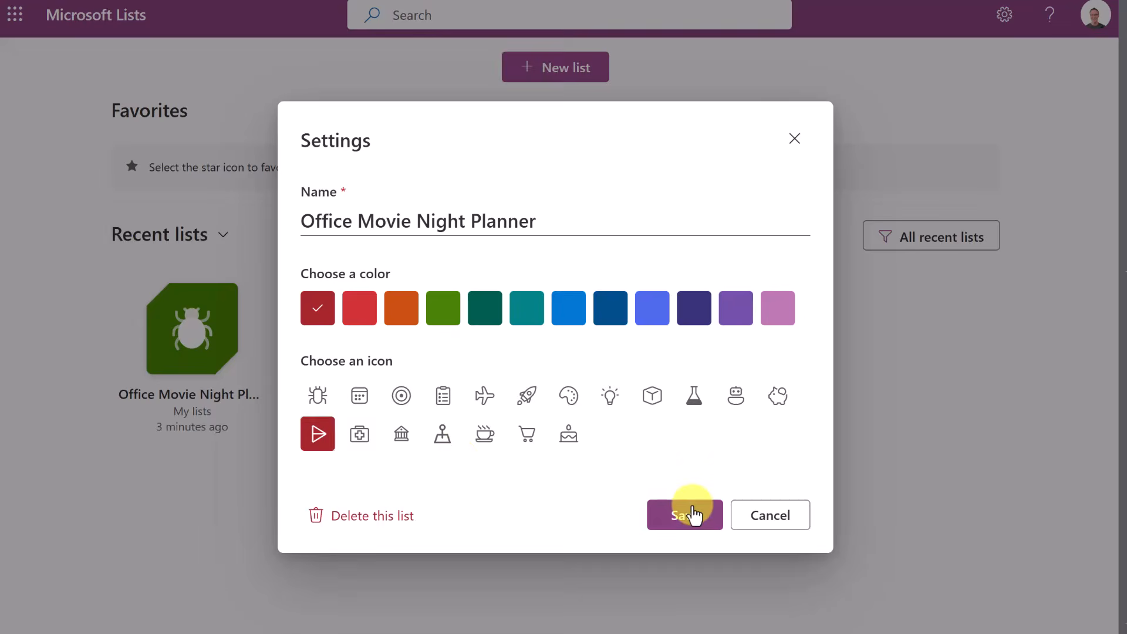
click(192, 453)
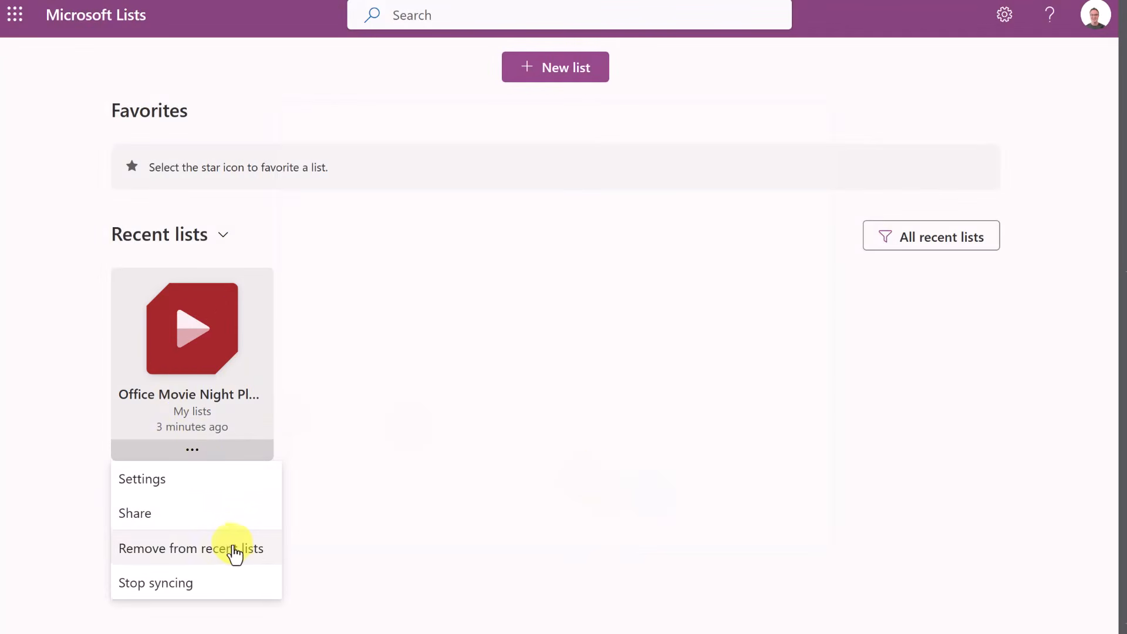
click(498, 368)
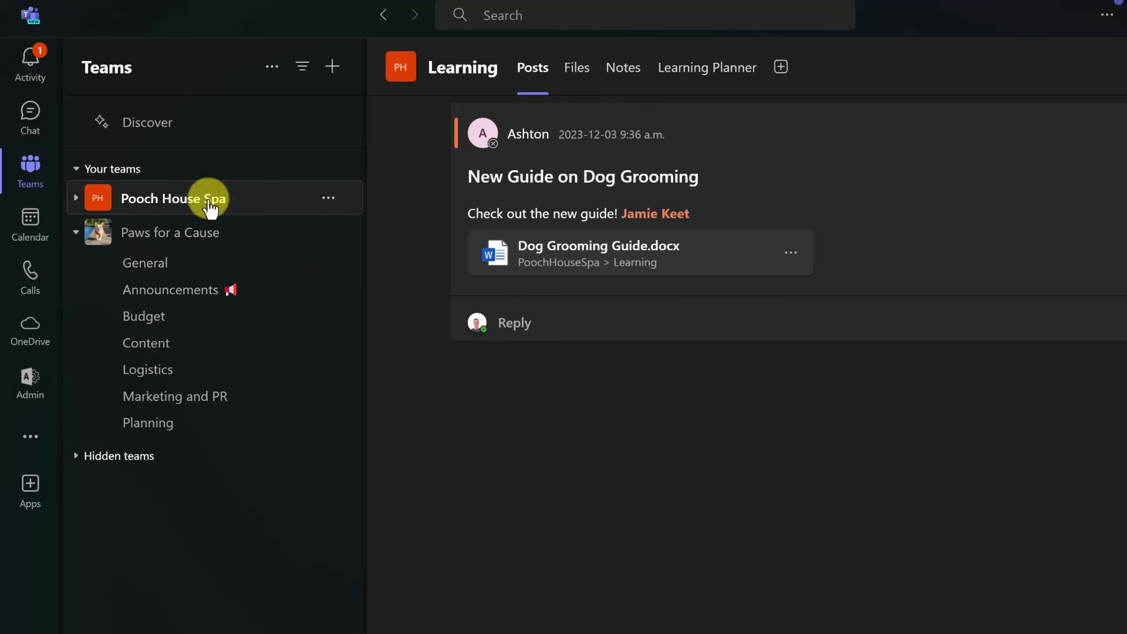
Step: Switch to Microsoft Teams and add a Lists tab to the Learning channel of the Pooch House Spa team
click(191, 238)
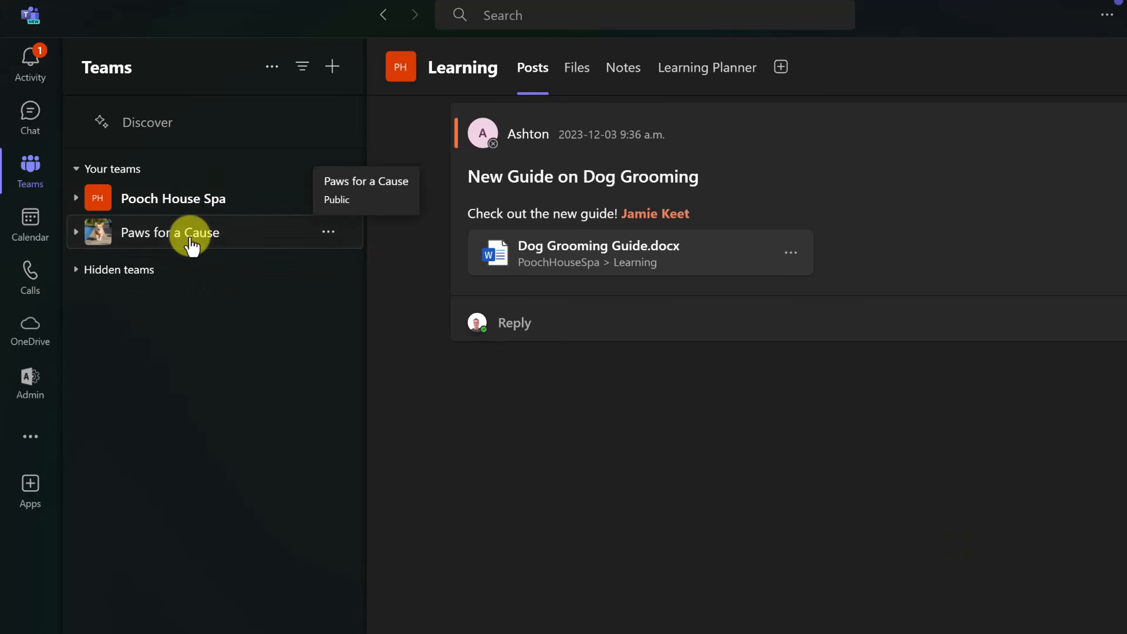
click(189, 239)
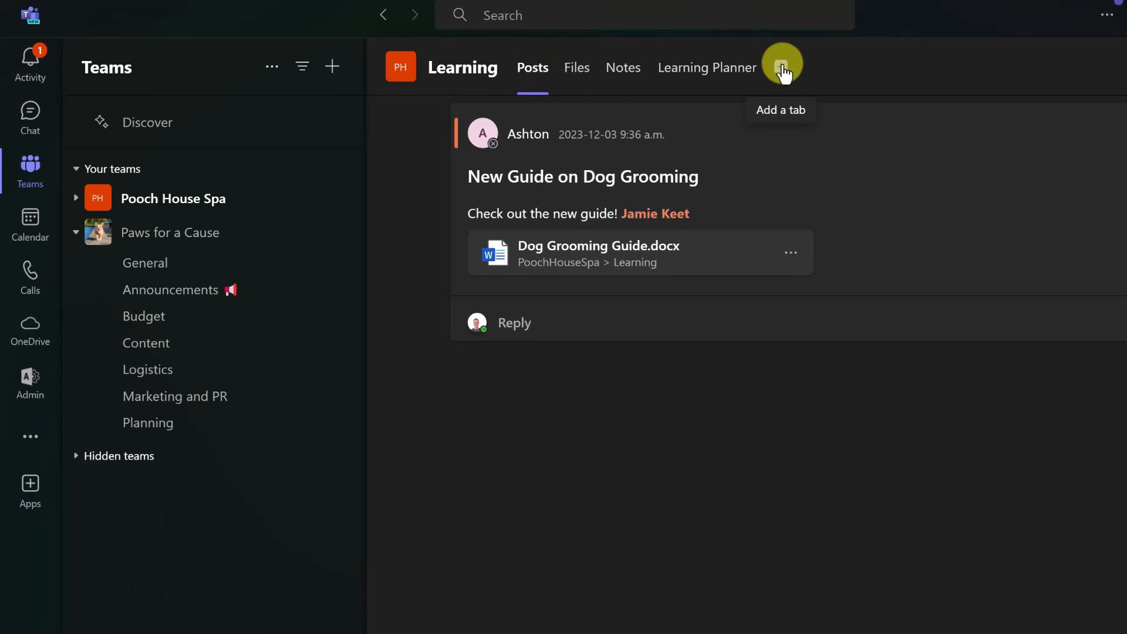
click(783, 68)
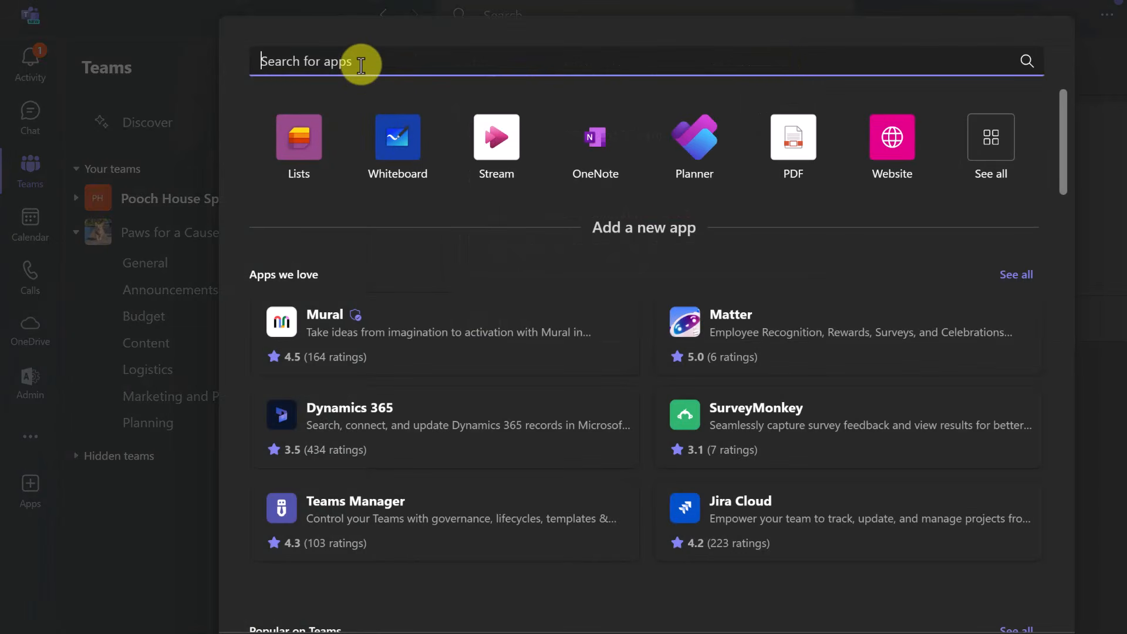
text(lists)
click(638, 148)
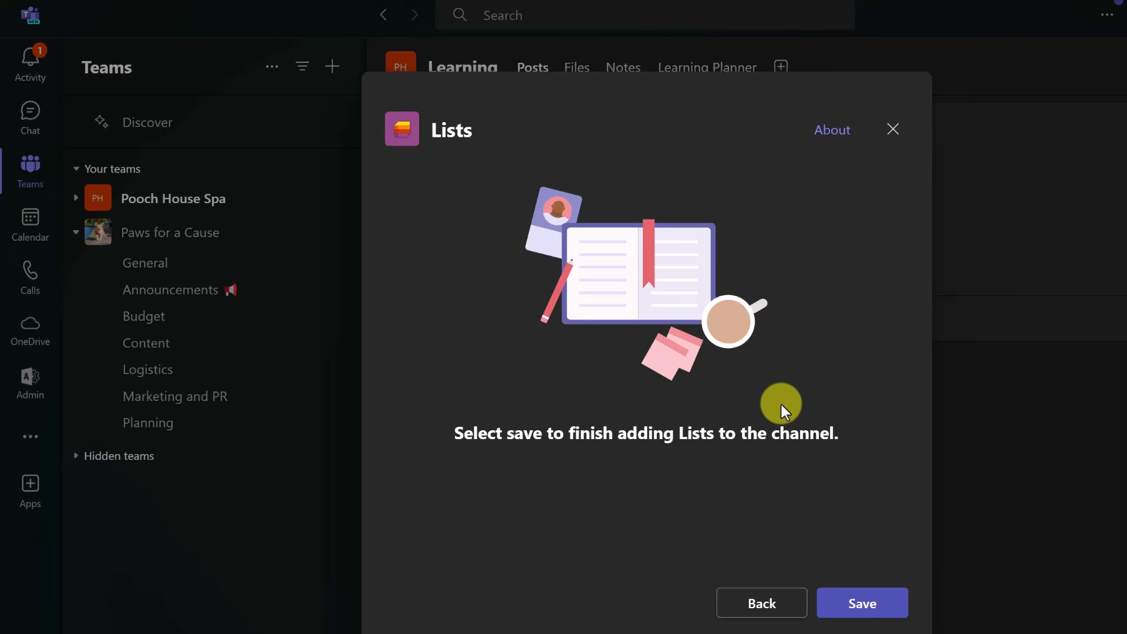
click(860, 604)
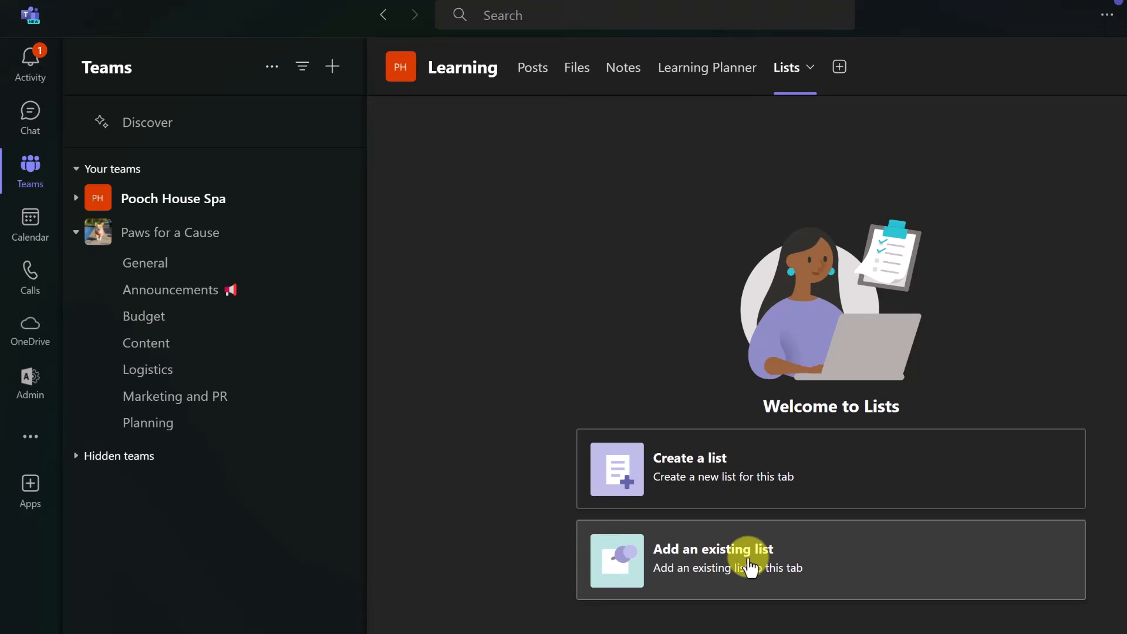
Step: Open the options for adding an existing list to the Learning channel's Lists tab
click(750, 568)
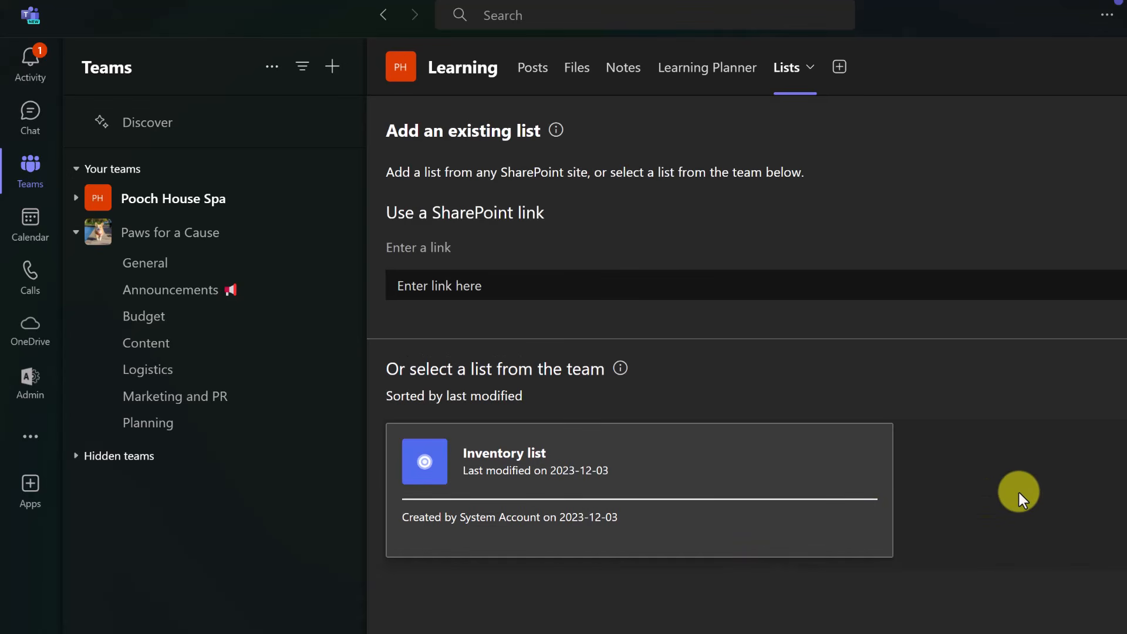